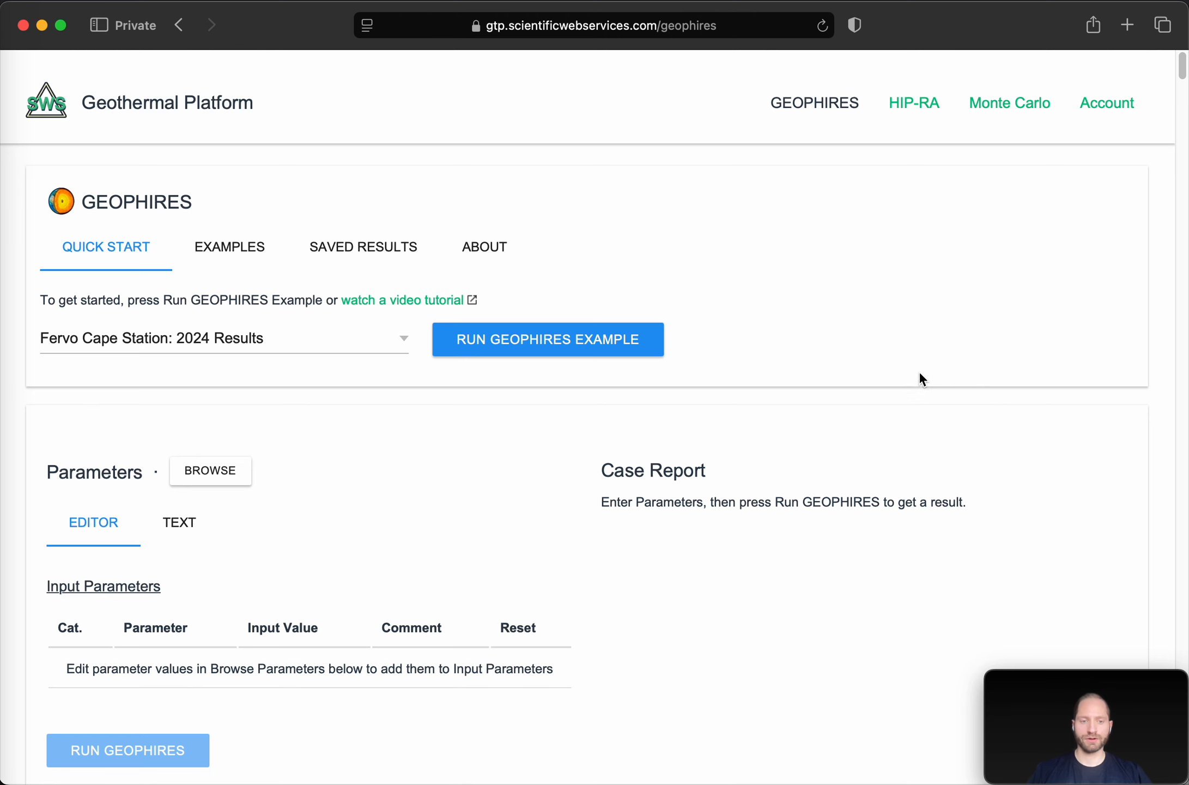
Run the GEOPHIRES example "Fervo Cape Station: 400 MWe Production"
{"action": "left_click", "coordinate": [252, 330]}
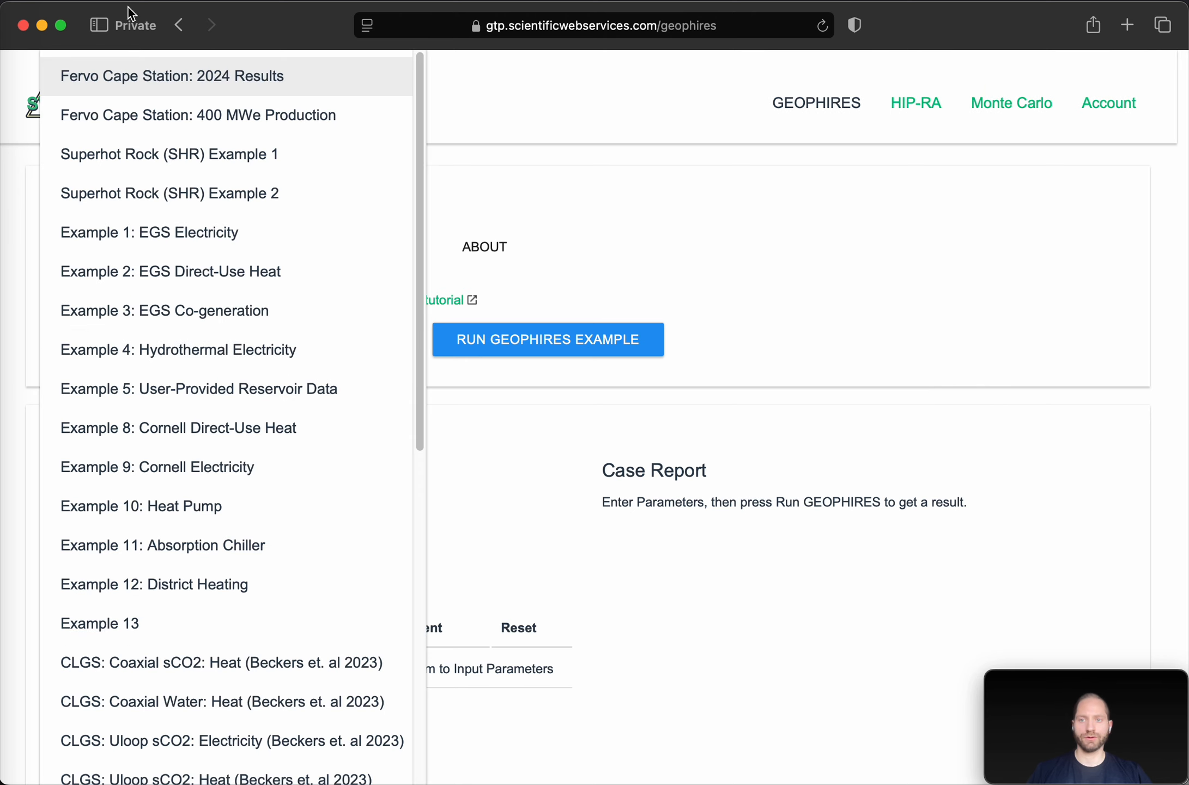
{"action": "left_click", "coordinate": [318, 124]}
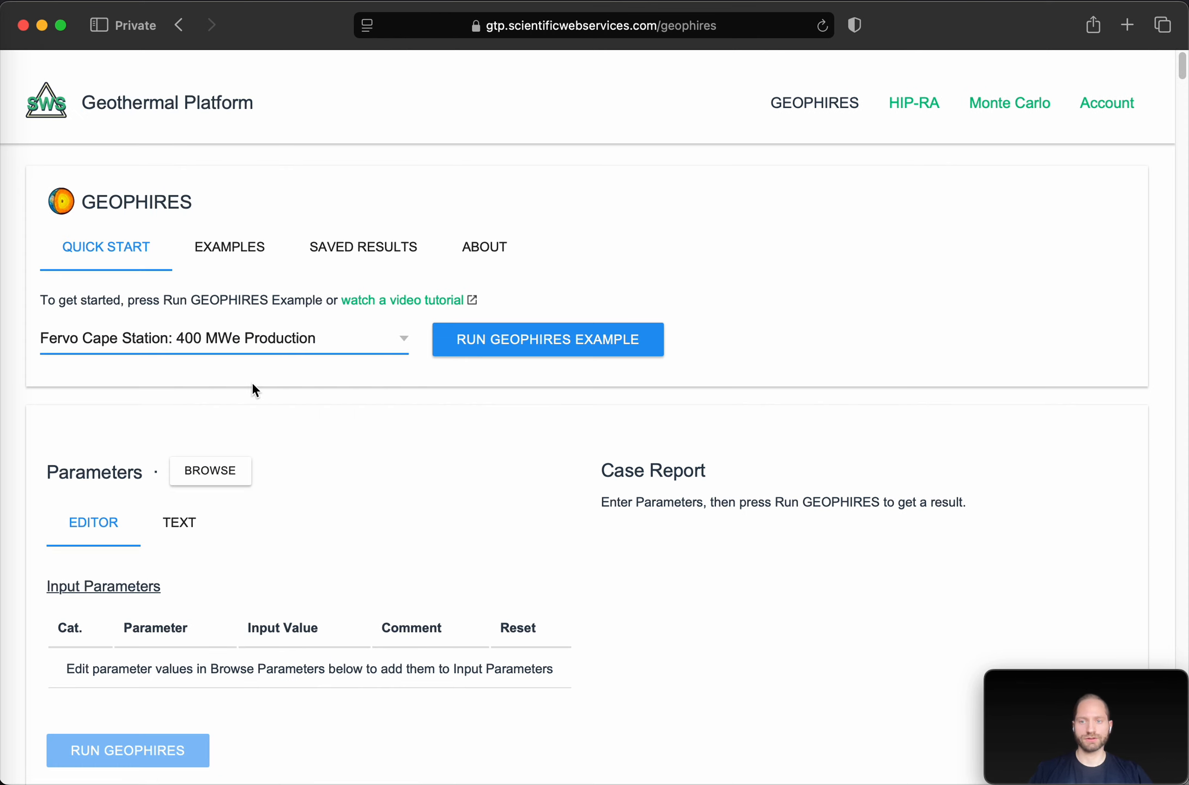
{"action": "left_click", "coordinate": [572, 346]}
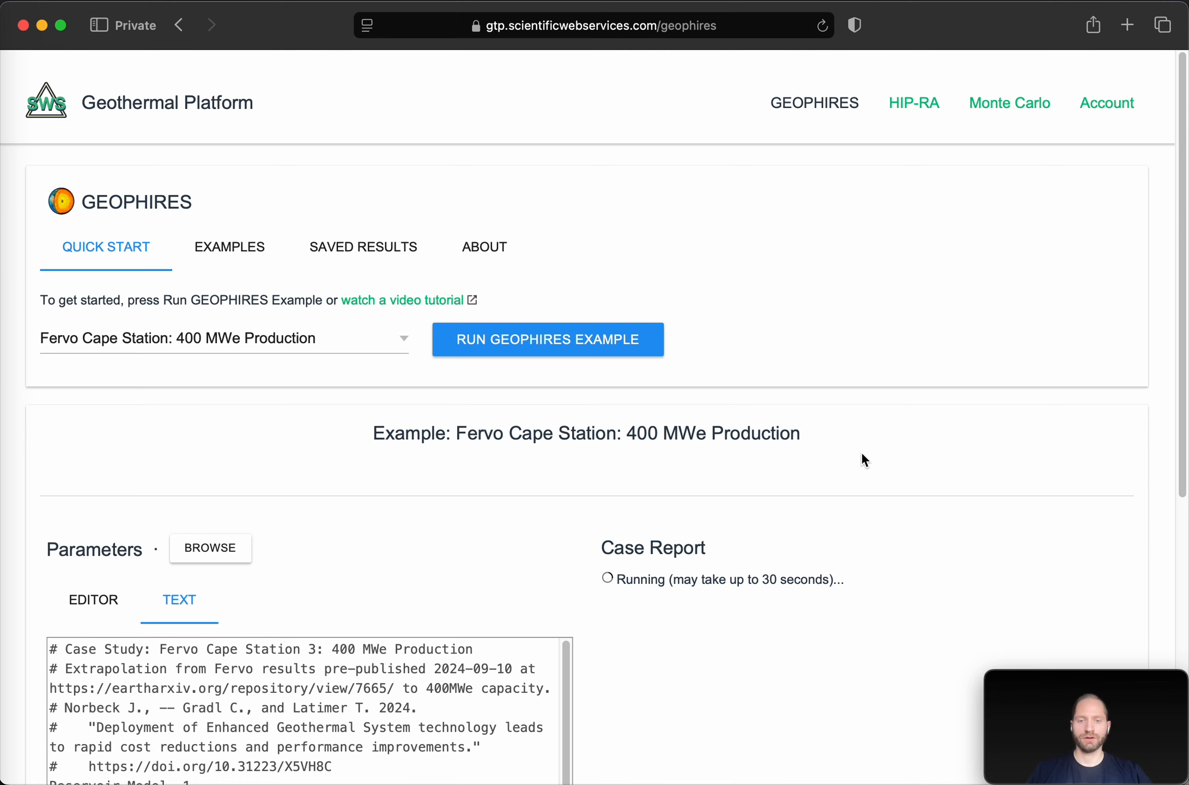
Review the case report's summary of results and economic parameters, including Project MOIC
{"action": "scroll", "coordinate": [861, 455], "scroll_direction": "down", "scroll_amount": 4}
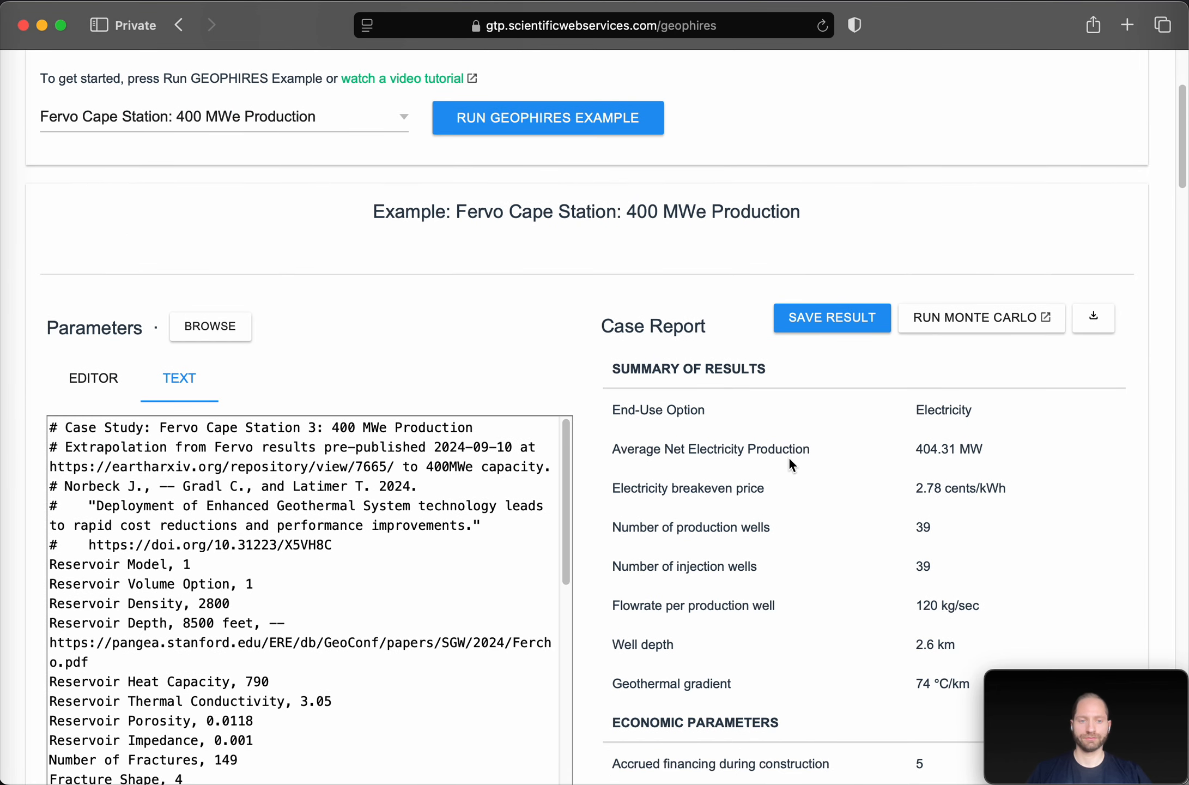
{"action": "scroll", "coordinate": [792, 461], "scroll_direction": "down", "scroll_amount": 4}
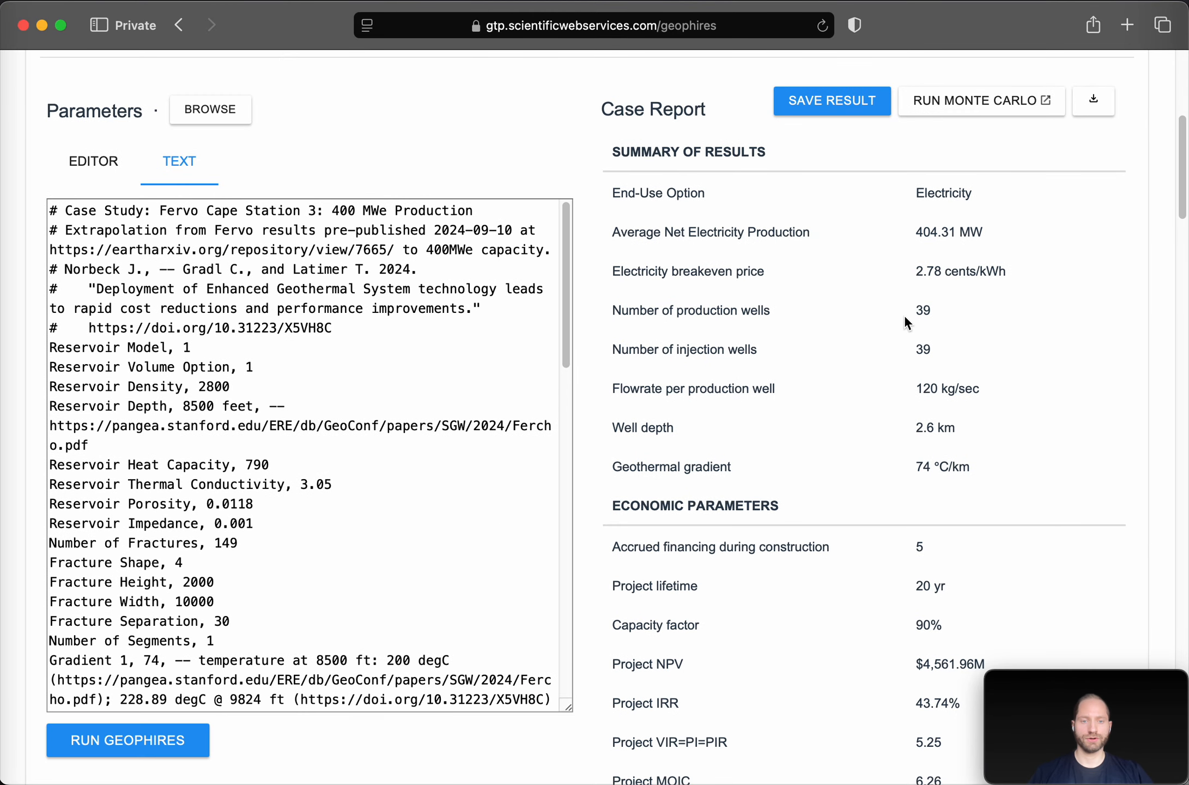
{"action": "scroll", "coordinate": [954, 327], "scroll_direction": "down", "scroll_amount": 4}
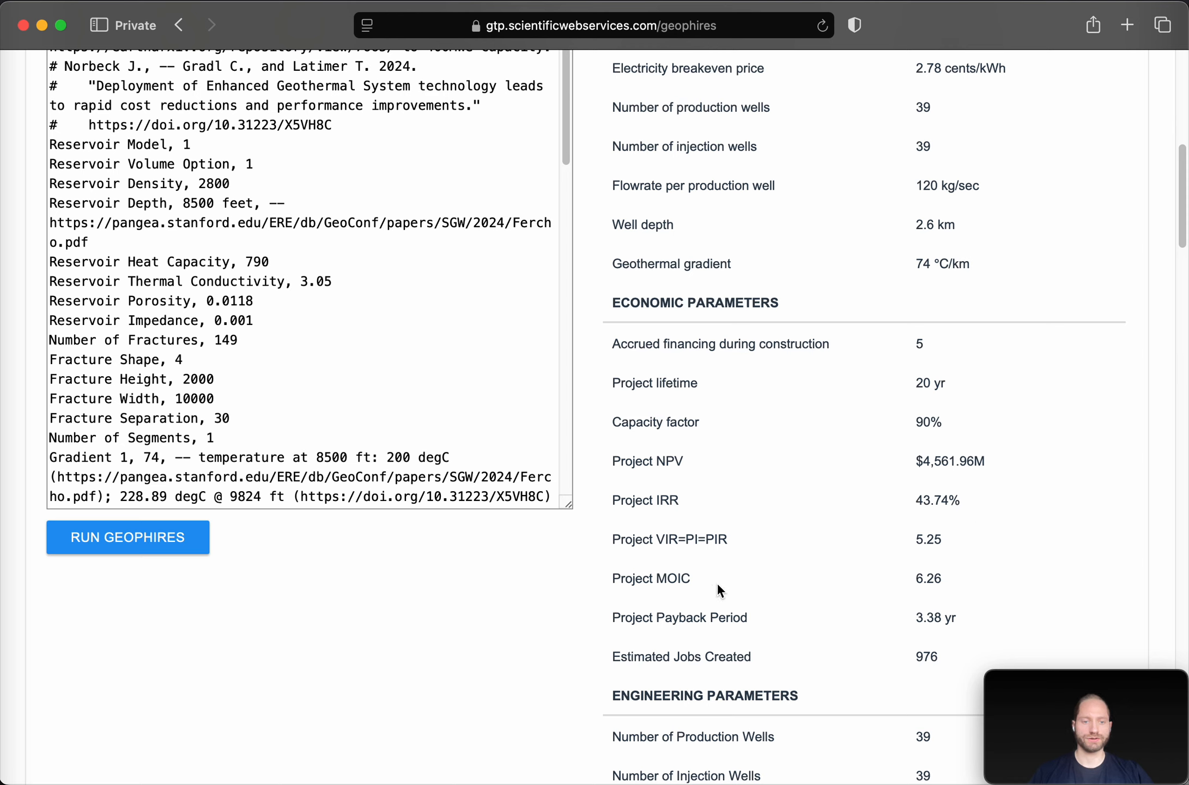
{"action": "triple_click", "coordinate": [934, 579]}
{"action": "left_click", "coordinate": [981, 572]}
{"action": "scroll", "coordinate": [995, 570], "scroll_direction": "up", "scroll_amount": 3}
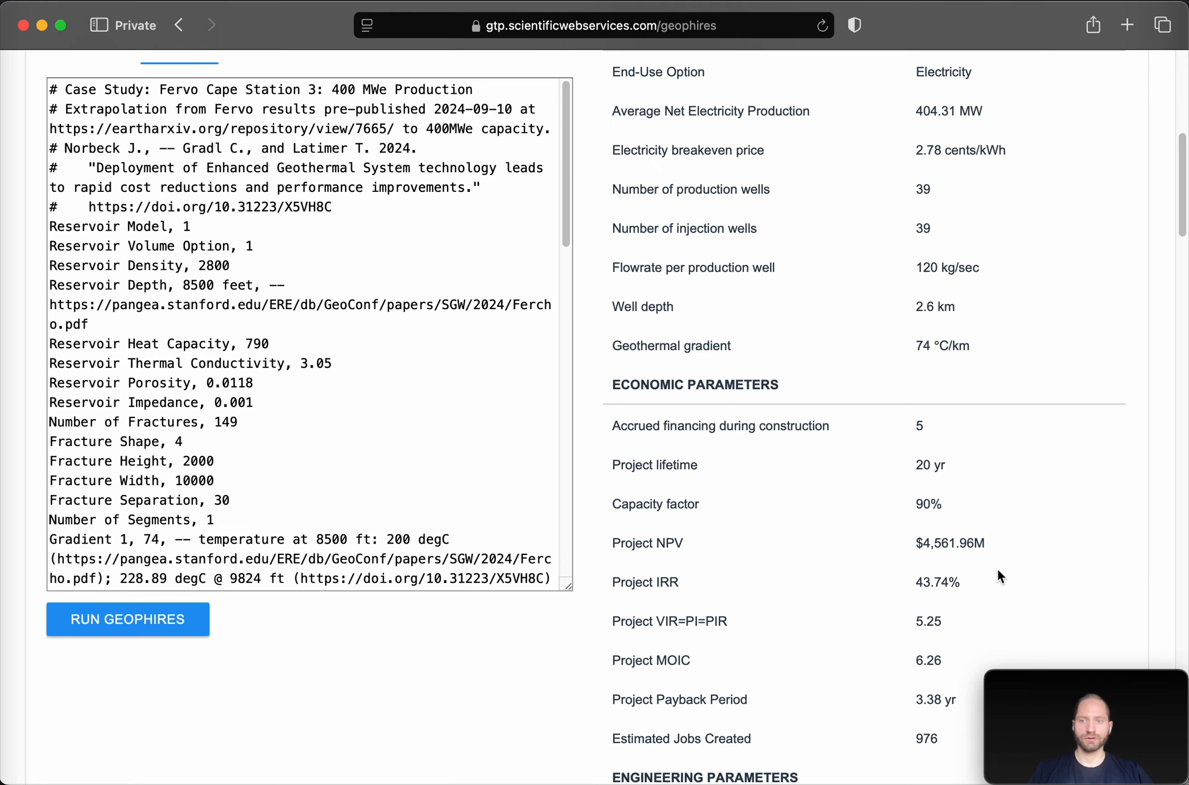
{"action": "scroll", "coordinate": [999, 572], "scroll_direction": "up", "scroll_amount": 2}
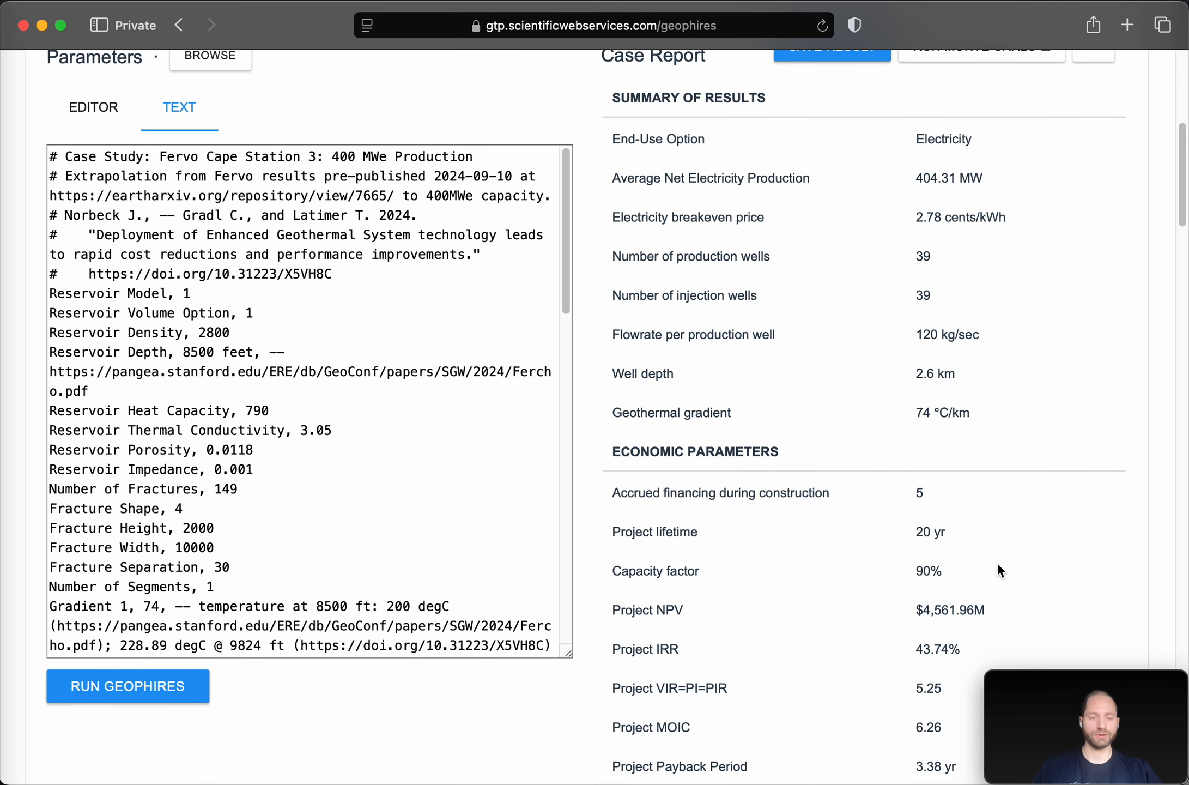
Examine the starting and ending electricity sale price lines in the text version of the input parameters
{"action": "scroll", "coordinate": [490, 446], "scroll_direction": "down", "scroll_amount": 5}
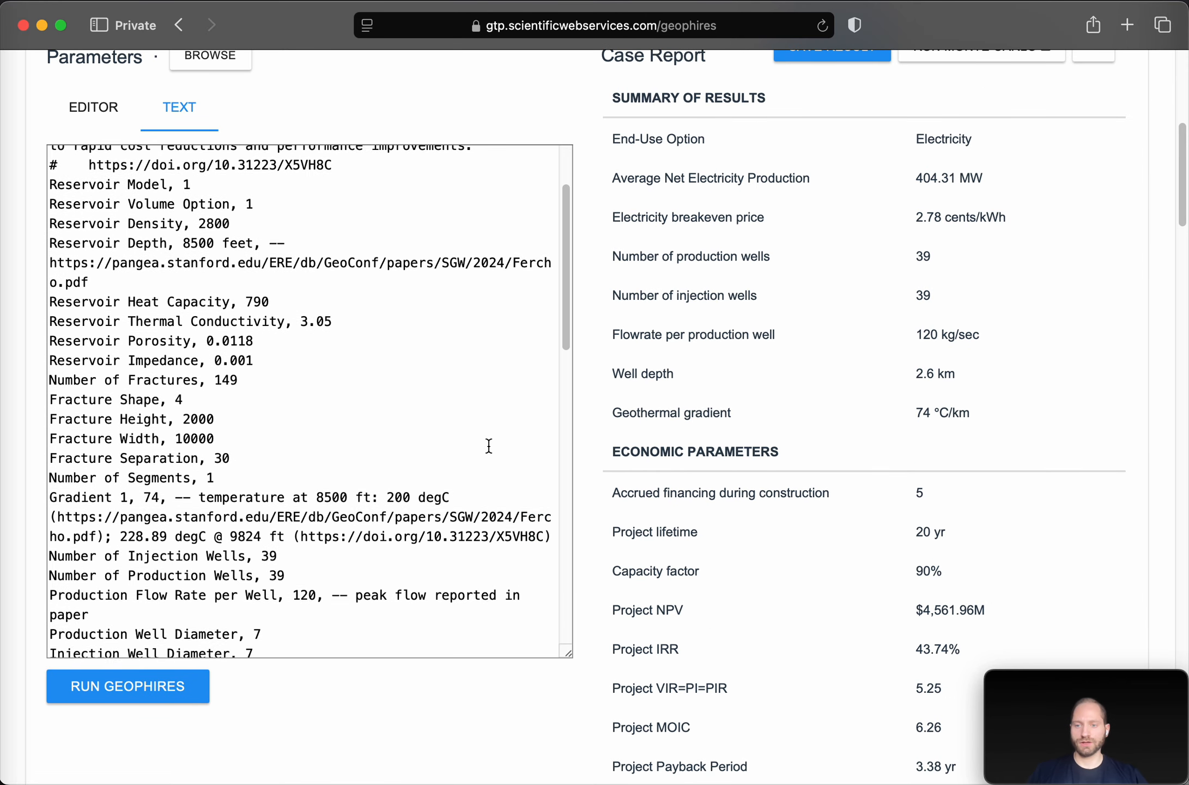
{"action": "scroll", "coordinate": [451, 468], "scroll_direction": "down", "scroll_amount": 15}
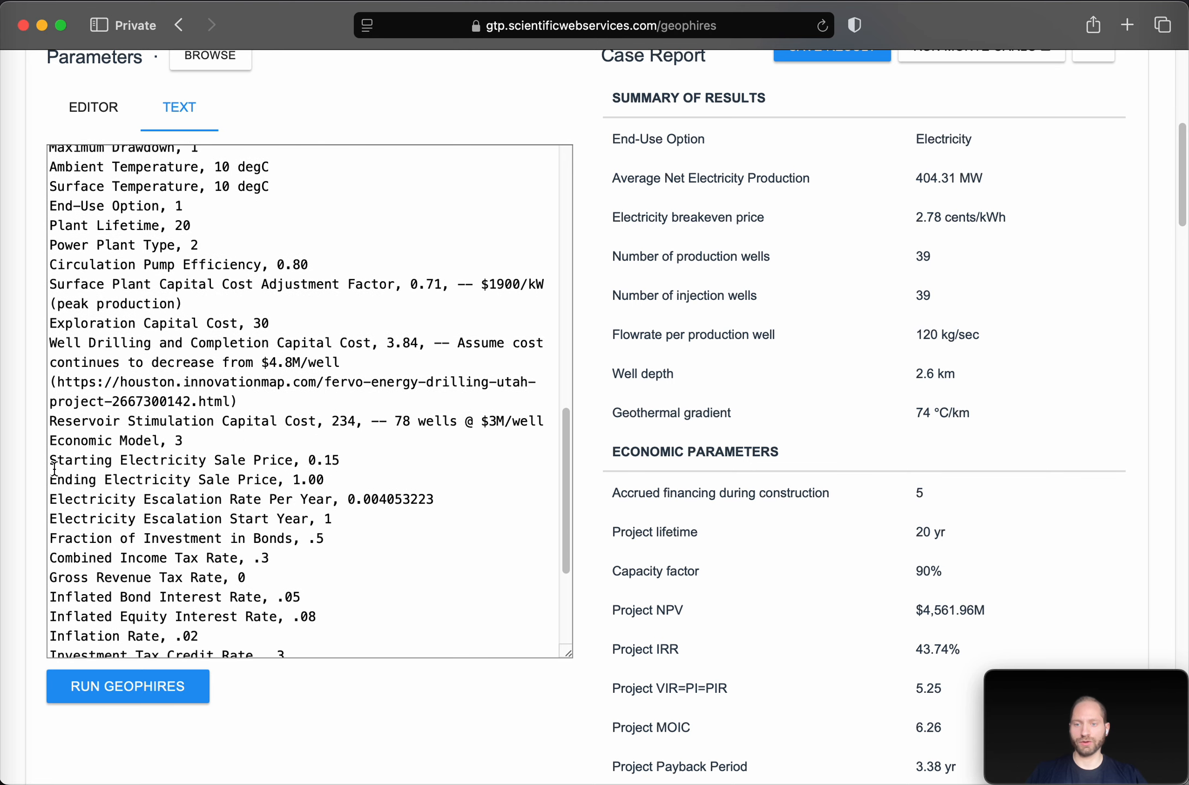
{"action": "triple_click", "coordinate": [79, 461]}
{"action": "left_click", "coordinate": [420, 457]}
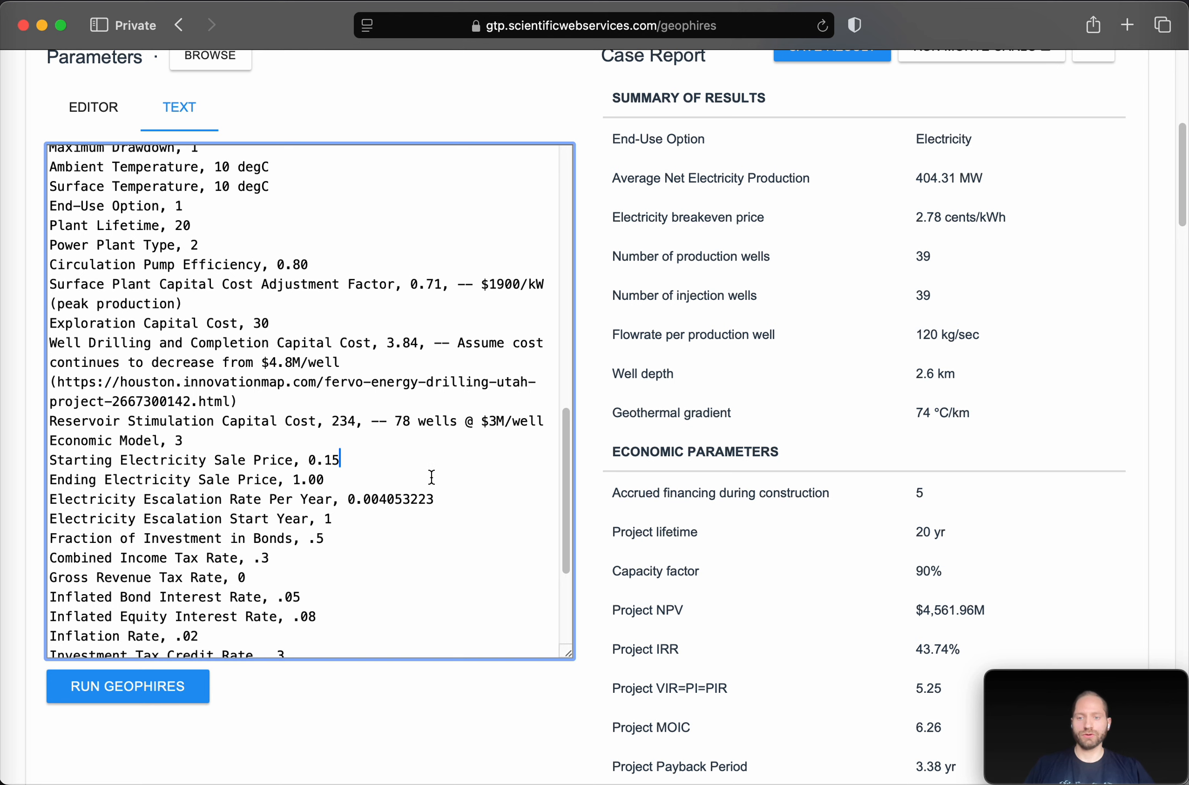
{"action": "scroll", "coordinate": [383, 544], "scroll_direction": "up", "scroll_amount": 1}
{"action": "scroll", "coordinate": [381, 551], "scroll_direction": "up", "scroll_amount": 1}
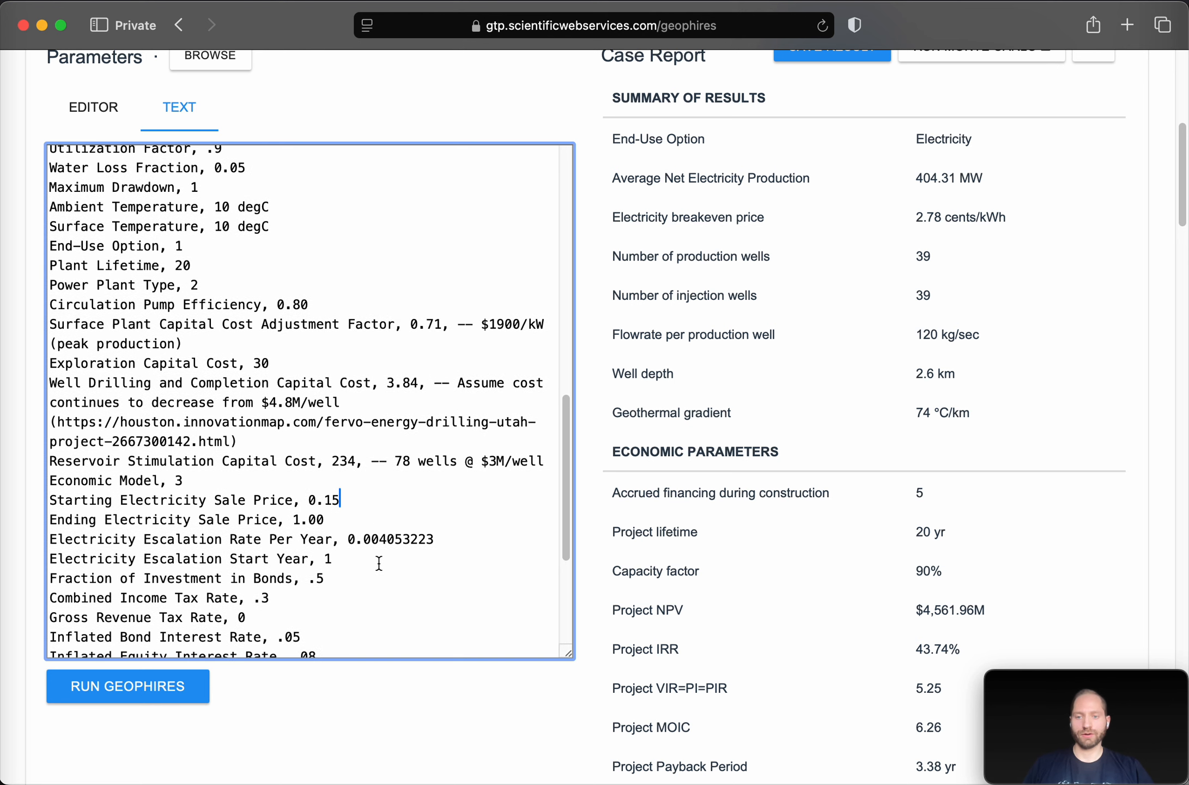
{"action": "left_click", "coordinate": [406, 512]}
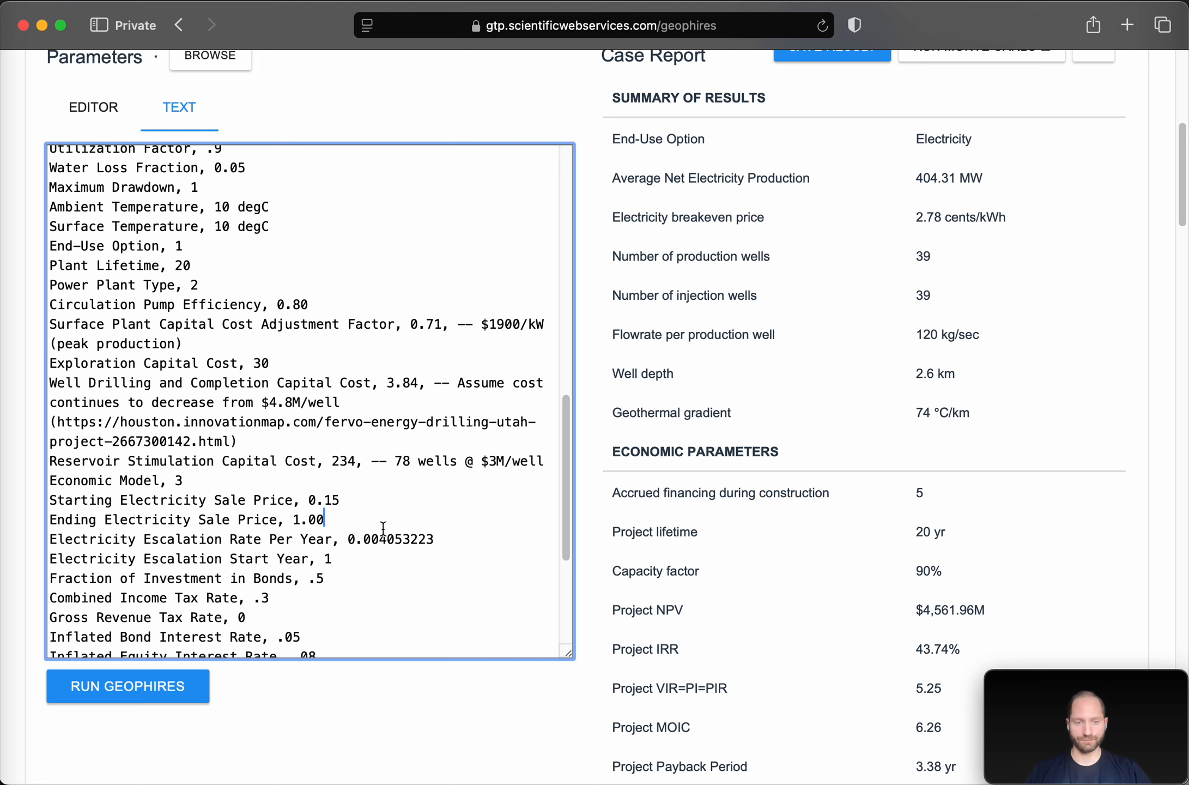
Look through the whole text parameter list, from the reservoir settings to the multilateral section settings
{"action": "scroll", "coordinate": [388, 496], "scroll_direction": "up", "scroll_amount": 10}
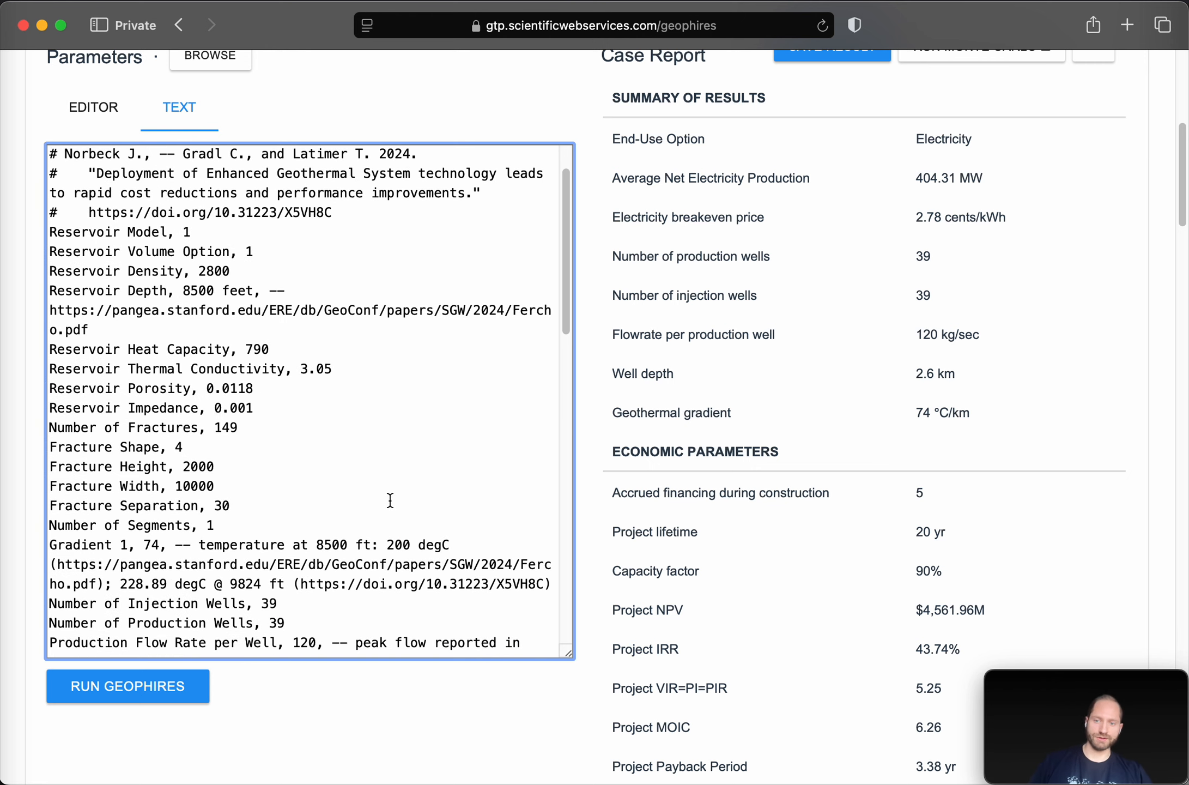
{"action": "scroll", "coordinate": [391, 500], "scroll_direction": "up", "scroll_amount": 2}
{"action": "scroll", "coordinate": [390, 500], "scroll_direction": "down", "scroll_amount": 20}
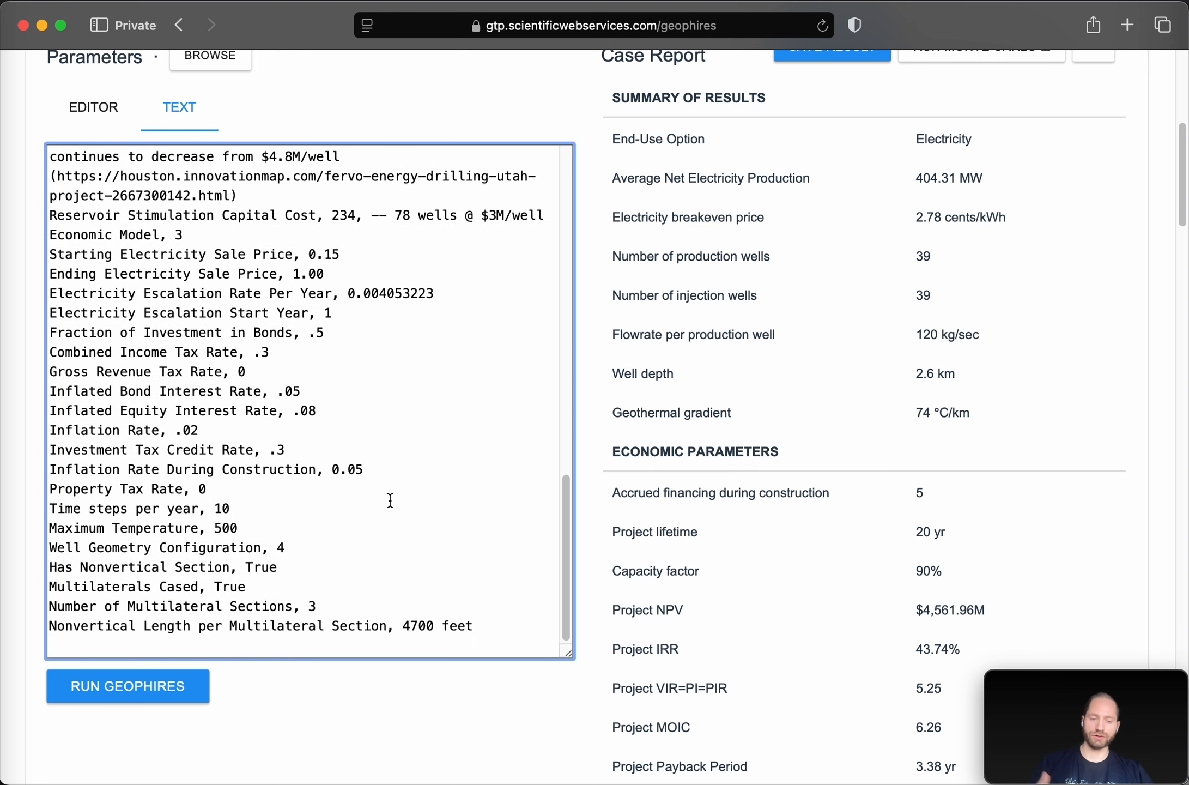
{"action": "scroll", "coordinate": [390, 498], "scroll_direction": "down", "scroll_amount": 3}
{"action": "scroll", "coordinate": [732, 621], "scroll_direction": "up", "scroll_amount": 5}
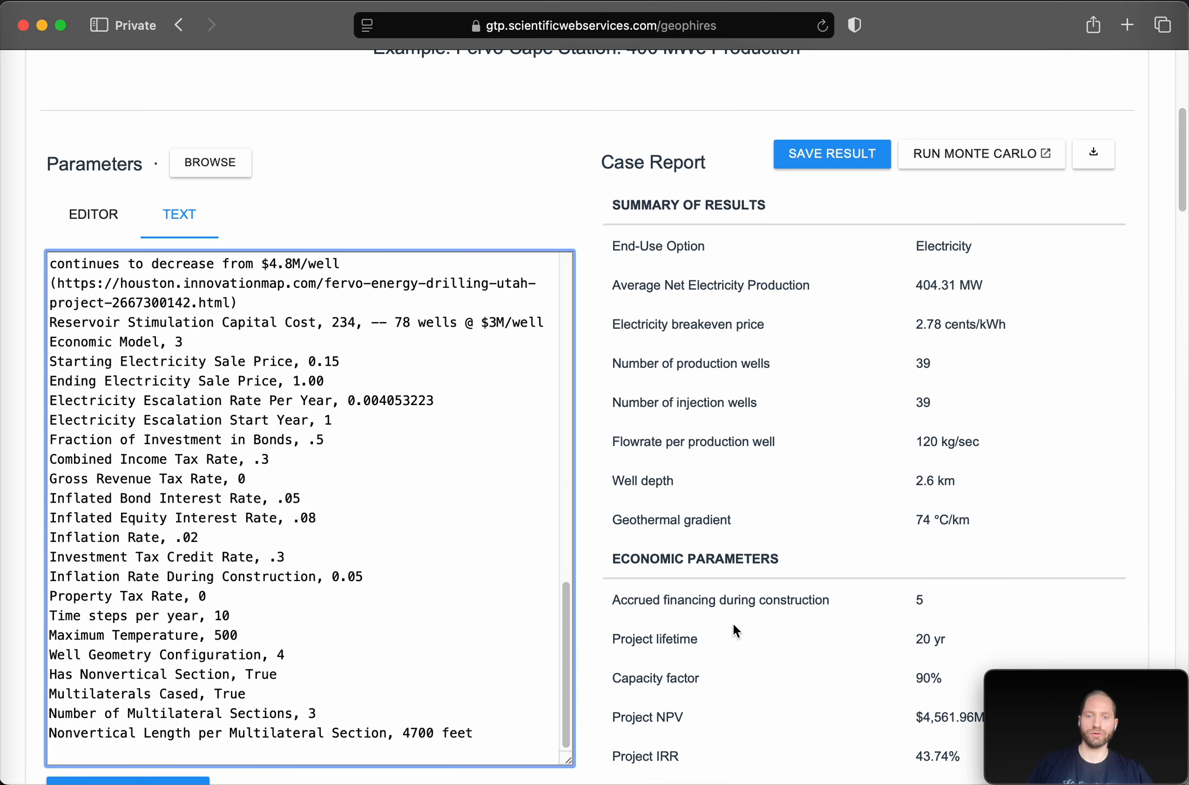
{"action": "scroll", "coordinate": [732, 630], "scroll_direction": "down", "scroll_amount": 1}
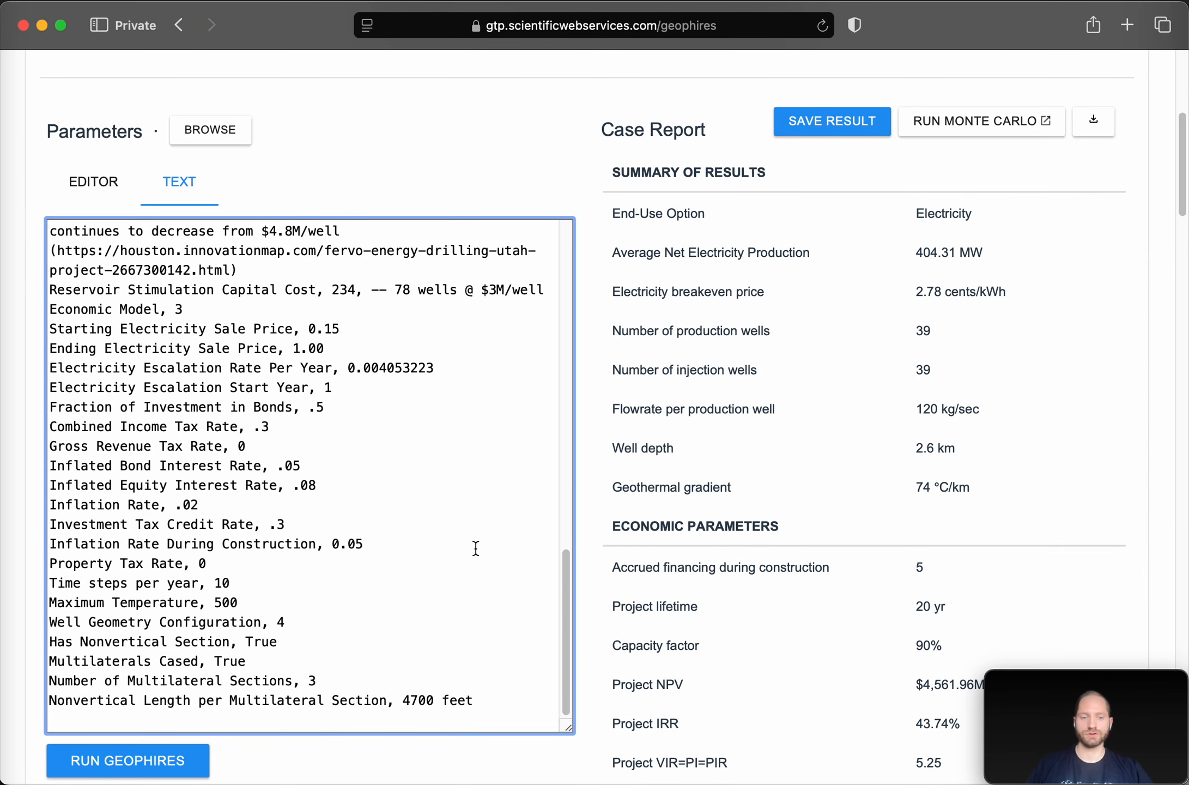
{"action": "scroll", "coordinate": [441, 539], "scroll_direction": "up", "scroll_amount": 10}
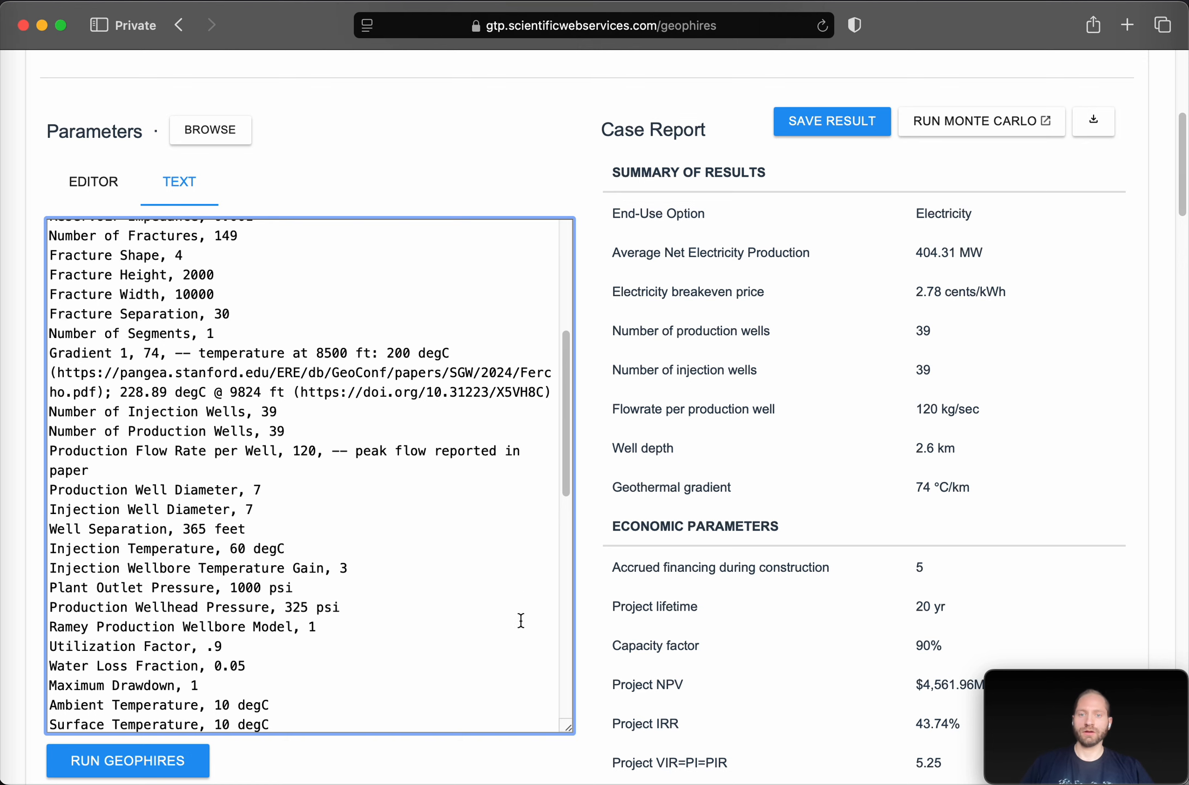
{"action": "scroll", "coordinate": [507, 610], "scroll_direction": "up", "scroll_amount": 5}
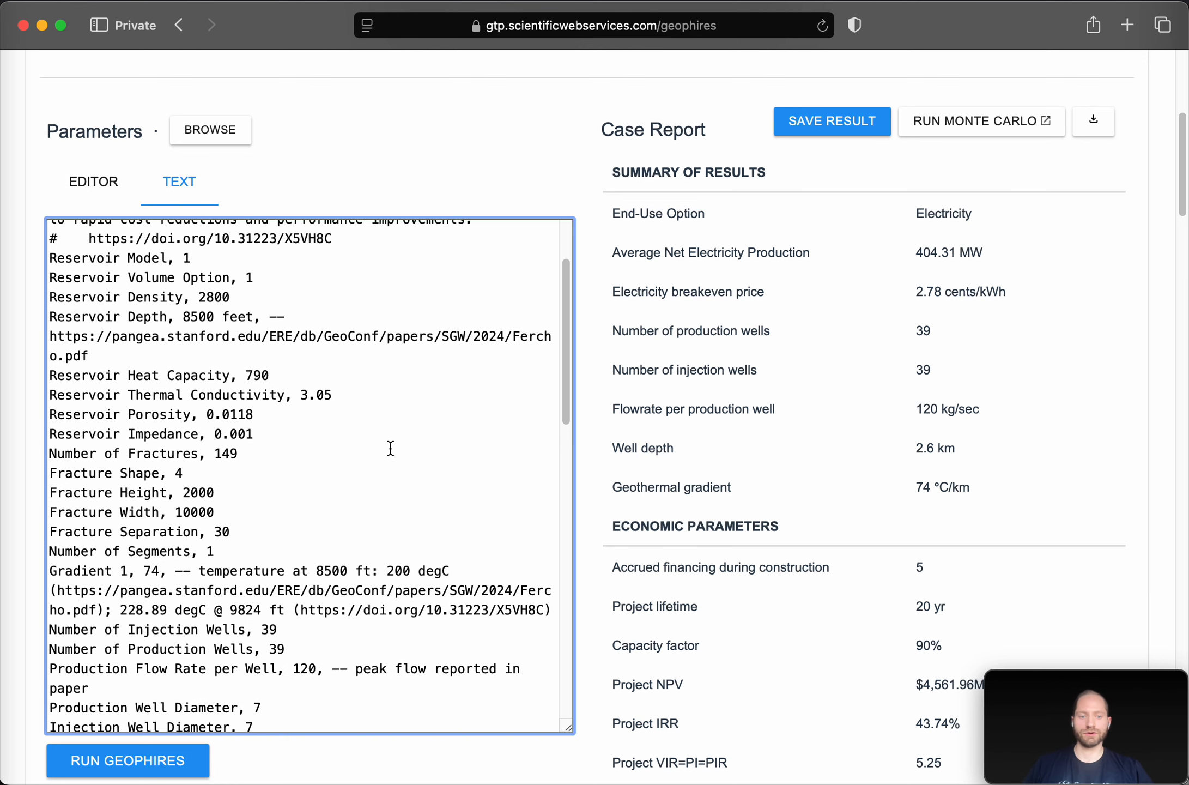
Display the input parameters in the editor form and examine the reservoir entries
{"action": "left_click", "coordinate": [74, 182]}
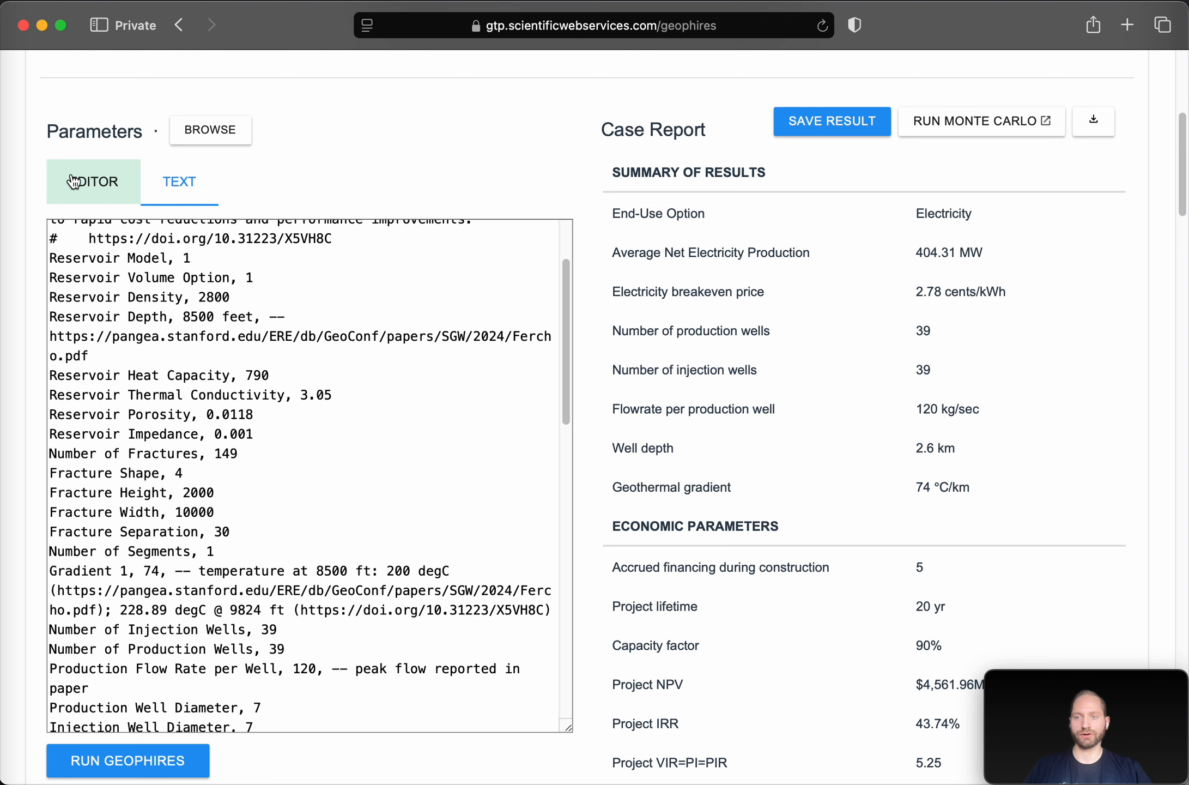
{"action": "scroll", "coordinate": [197, 473], "scroll_direction": "down", "scroll_amount": 1}
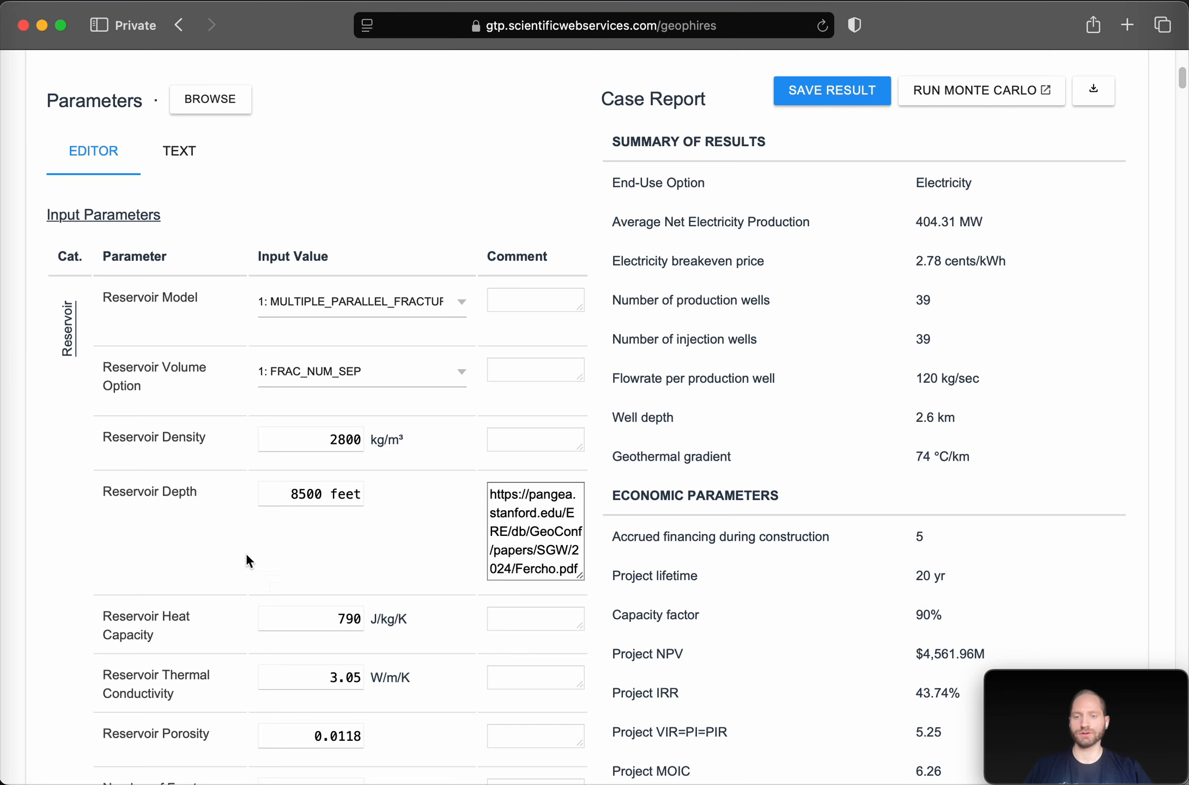
{"action": "scroll", "coordinate": [227, 584], "scroll_direction": "down", "scroll_amount": 1}
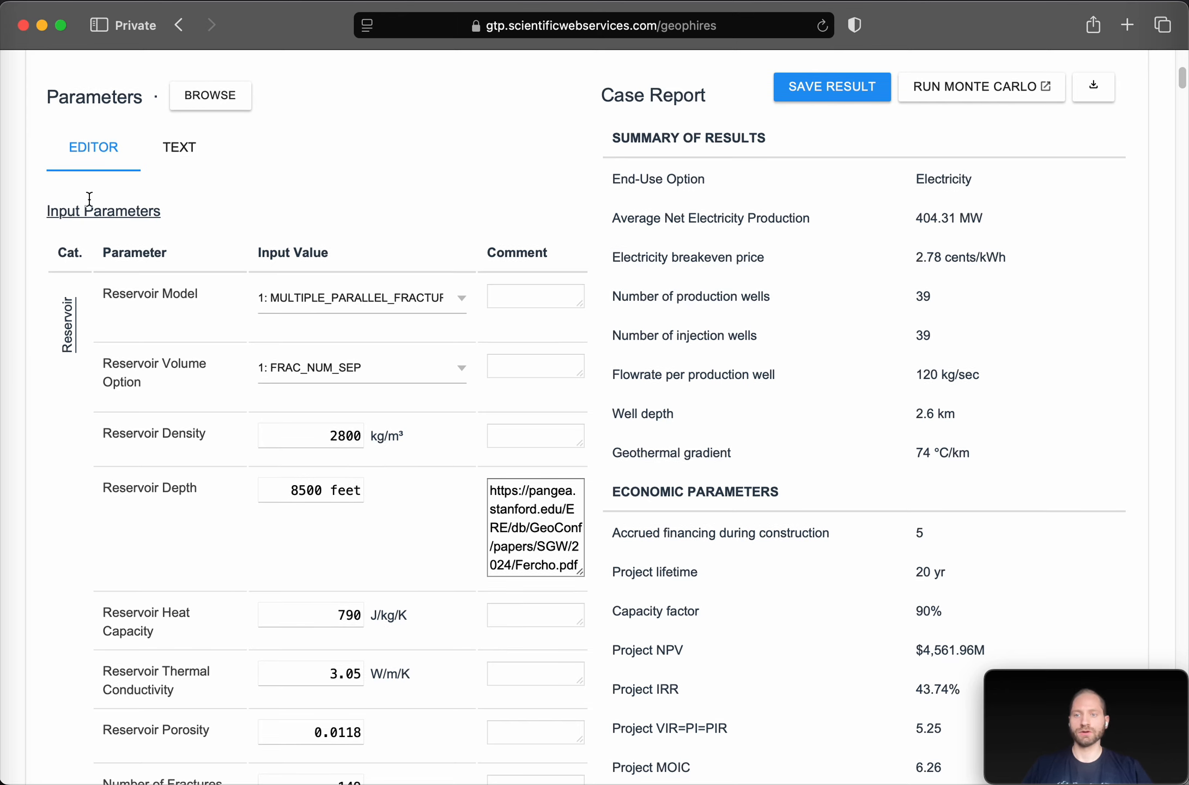
Return to the text version of the parameters and set Reservoir Depth to 8501 feet
{"action": "left_click", "coordinate": [179, 150]}
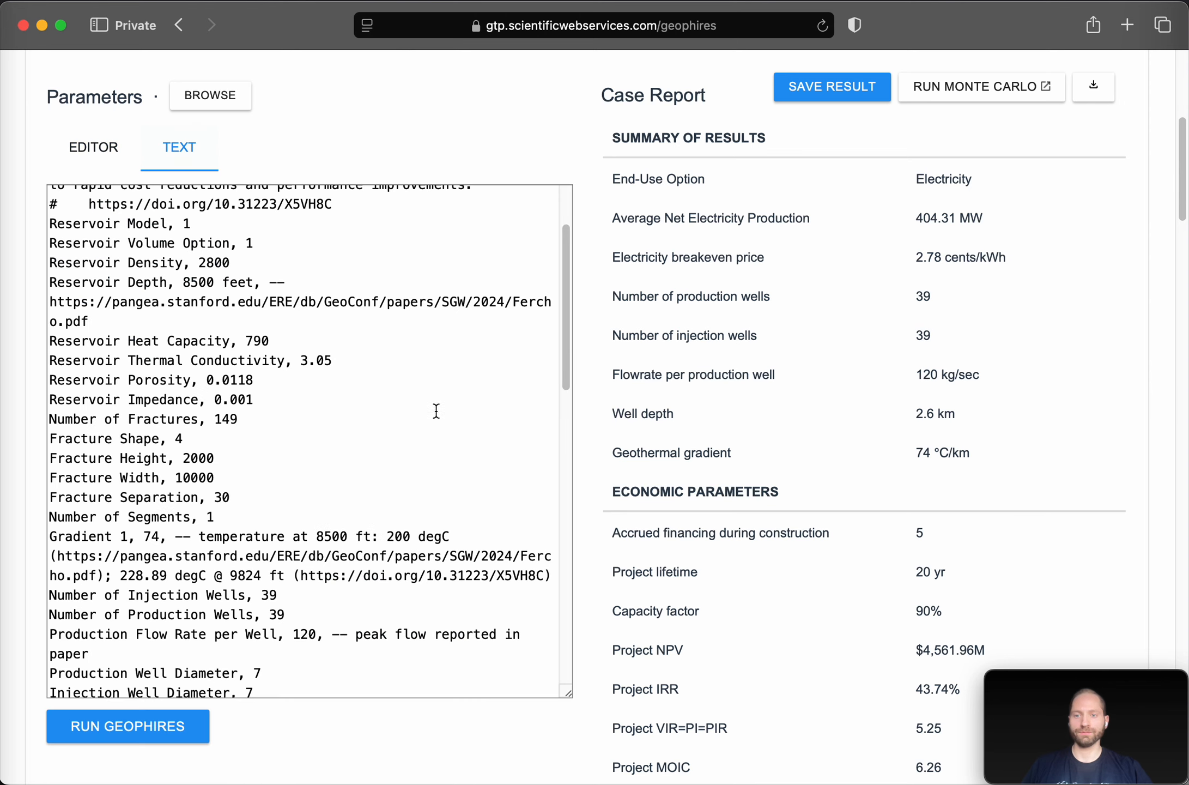
{"action": "scroll", "coordinate": [440, 409], "scroll_direction": "up", "scroll_amount": 3}
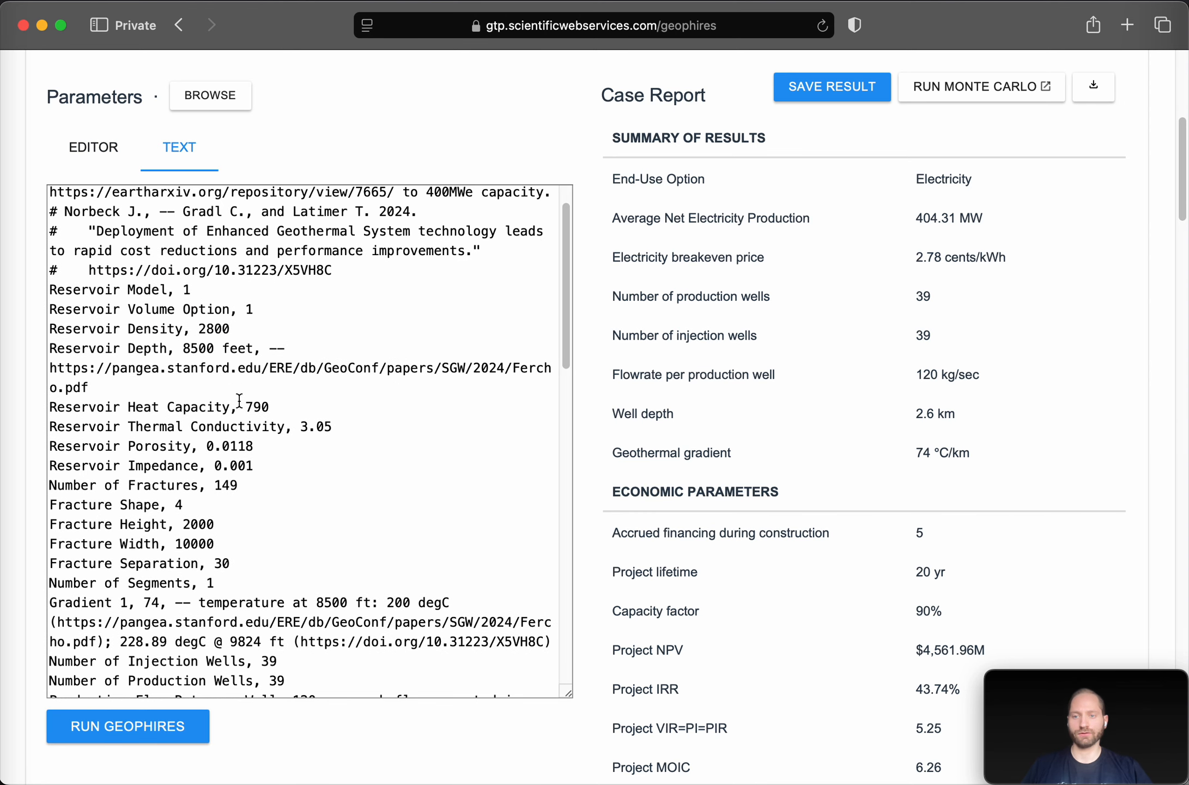
{"action": "left_click", "coordinate": [214, 348]}
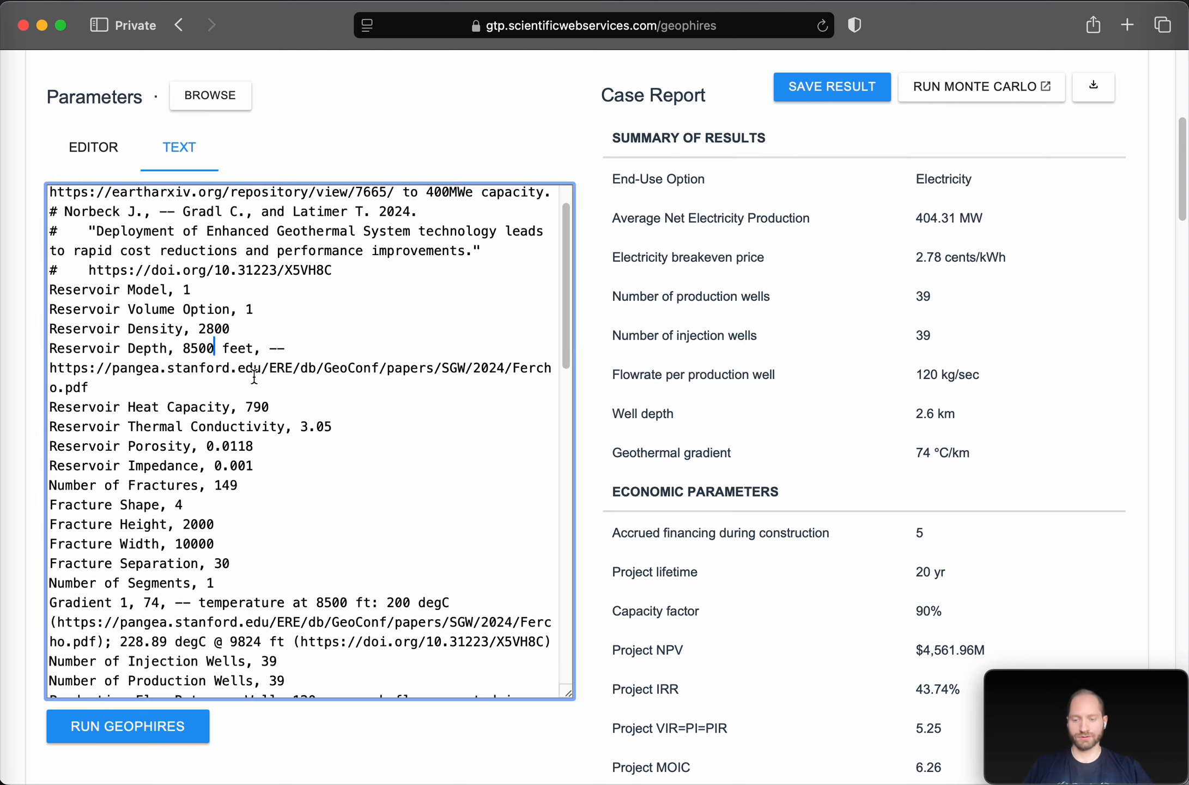
{"action": "key", "text": "BackSpace"}
{"action": "type", "text": "1"}
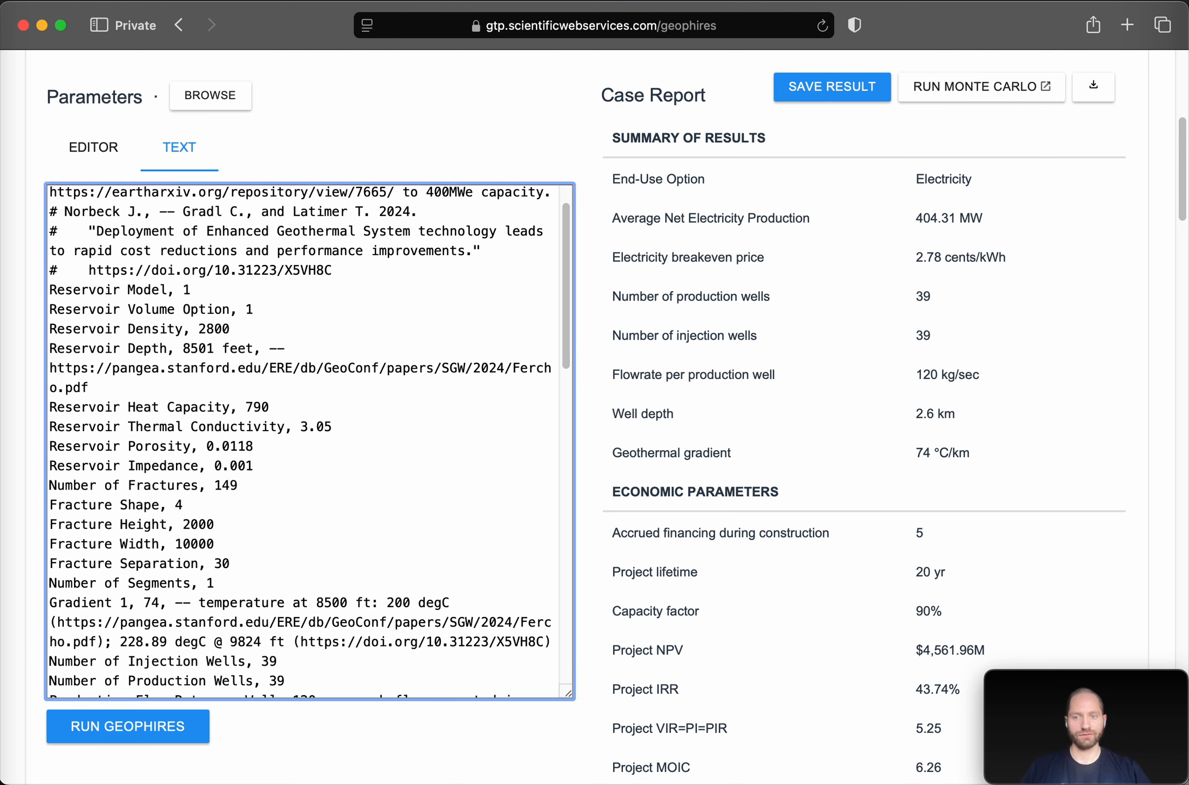
Switch back to the editor form and check the Reservoir Depth entry
{"action": "left_click", "coordinate": [102, 149]}
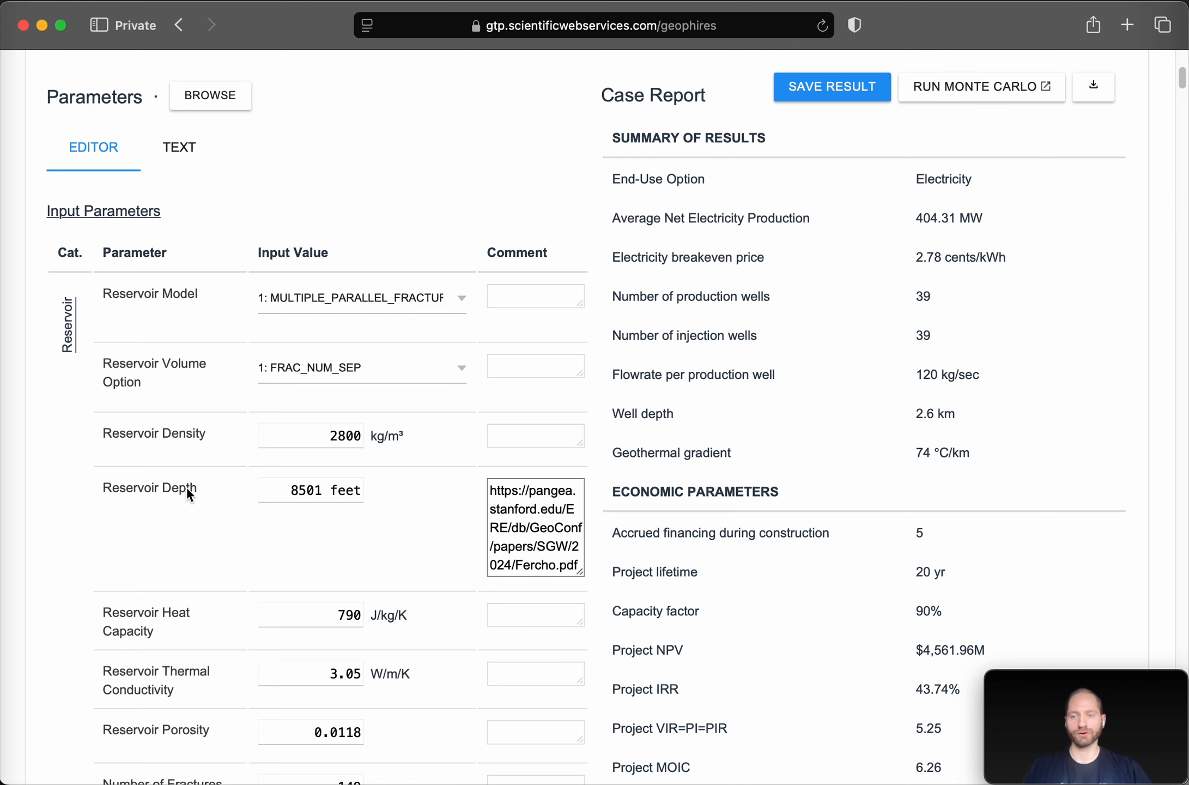
{"action": "scroll", "coordinate": [187, 489], "scroll_direction": "down", "scroll_amount": 1}
{"action": "mouse_move", "coordinate": [188, 489]}
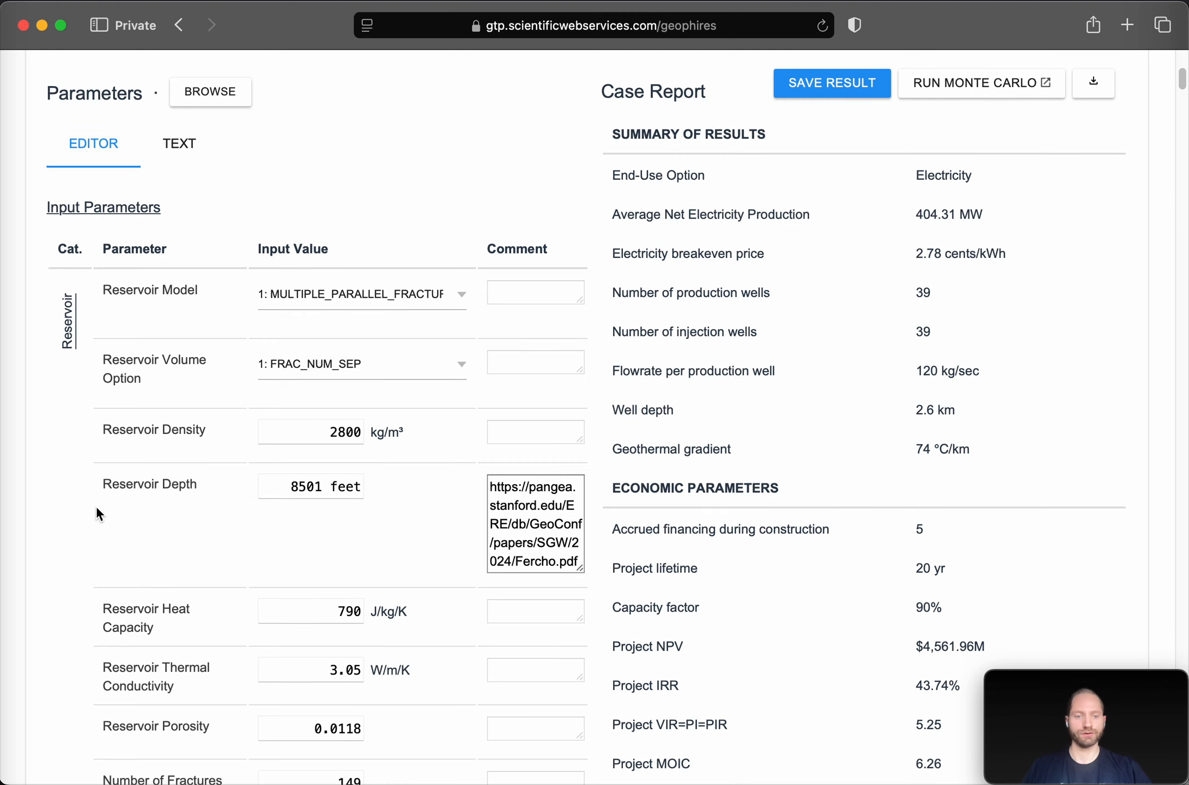
Set the Starting Electricity Sale Price in the Economics parameters to 0.10 USD/kWh
{"action": "scroll", "coordinate": [95, 505], "scroll_direction": "down", "scroll_amount": 4}
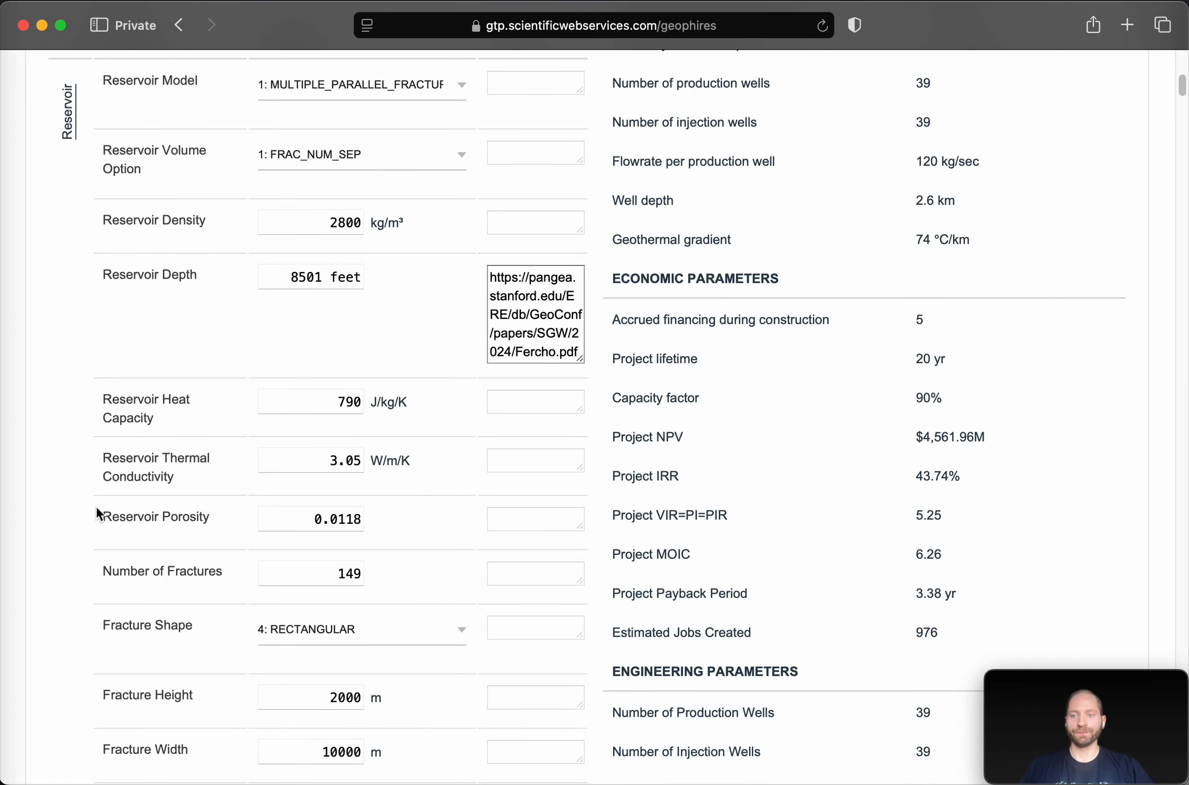
{"action": "scroll", "coordinate": [94, 492], "scroll_direction": "down", "scroll_amount": 10}
{"action": "scroll", "coordinate": [93, 492], "scroll_direction": "down", "scroll_amount": 20}
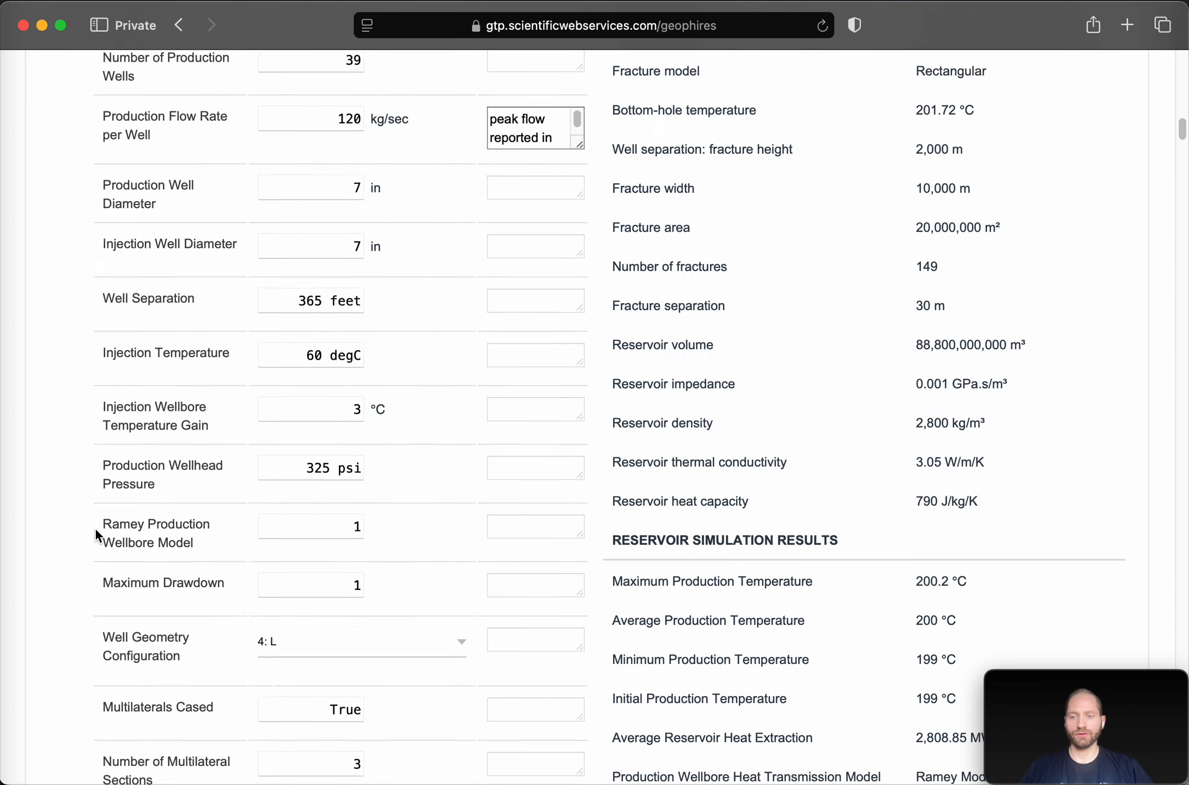
{"action": "scroll", "coordinate": [95, 531], "scroll_direction": "down", "scroll_amount": 10}
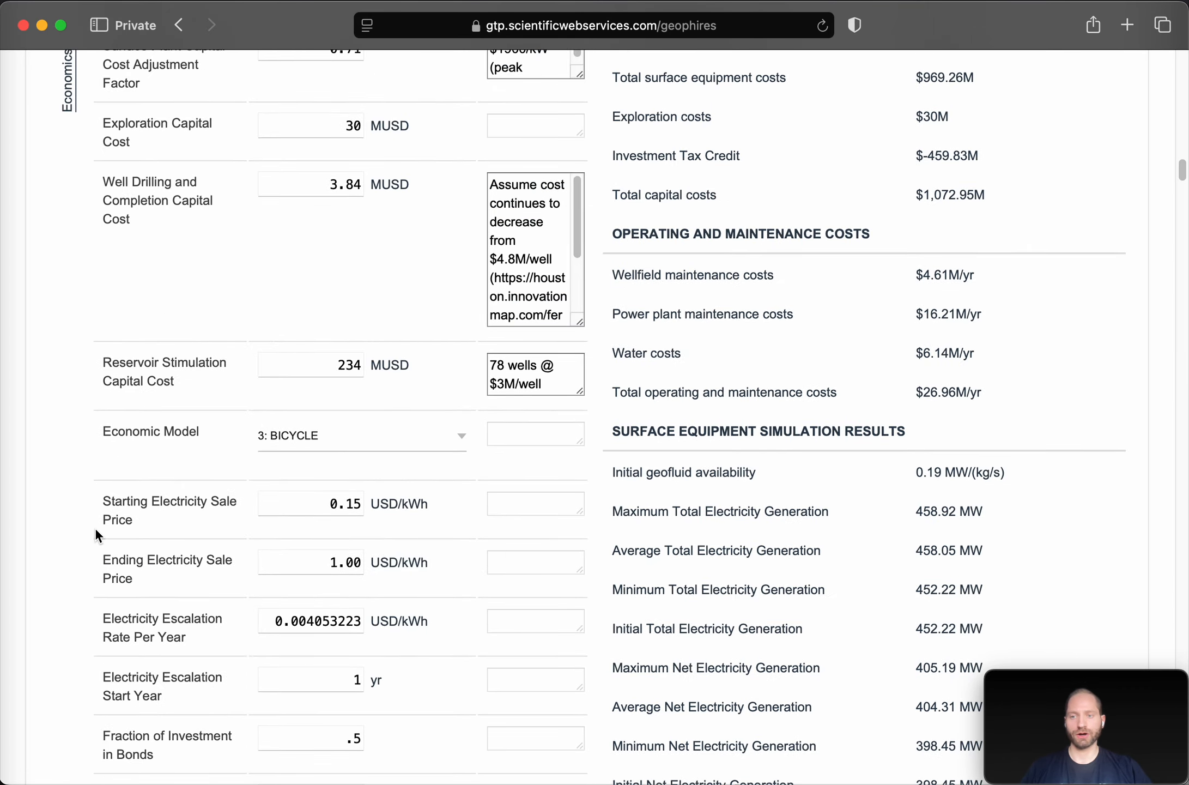
{"action": "scroll", "coordinate": [107, 467], "scroll_direction": "up", "scroll_amount": 1}
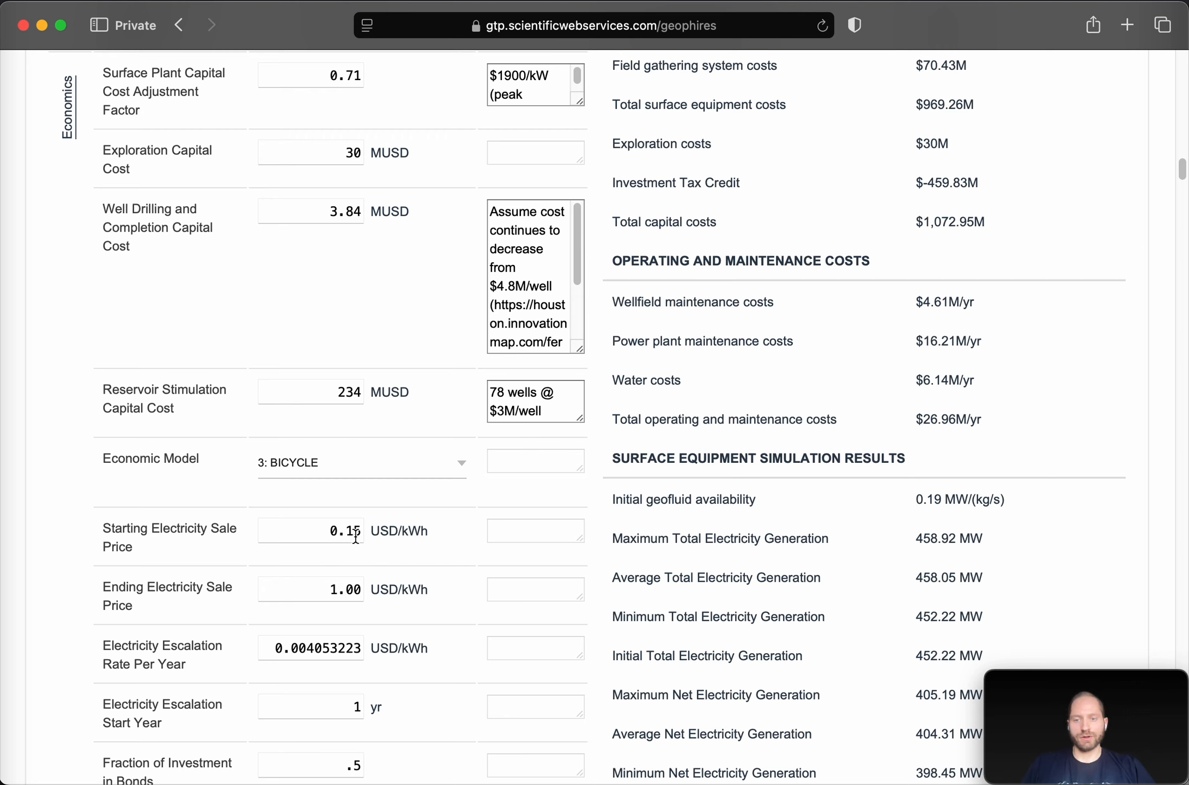
{"action": "left_click_drag", "start_coordinate": [355, 537], "coordinate": [412, 534]}
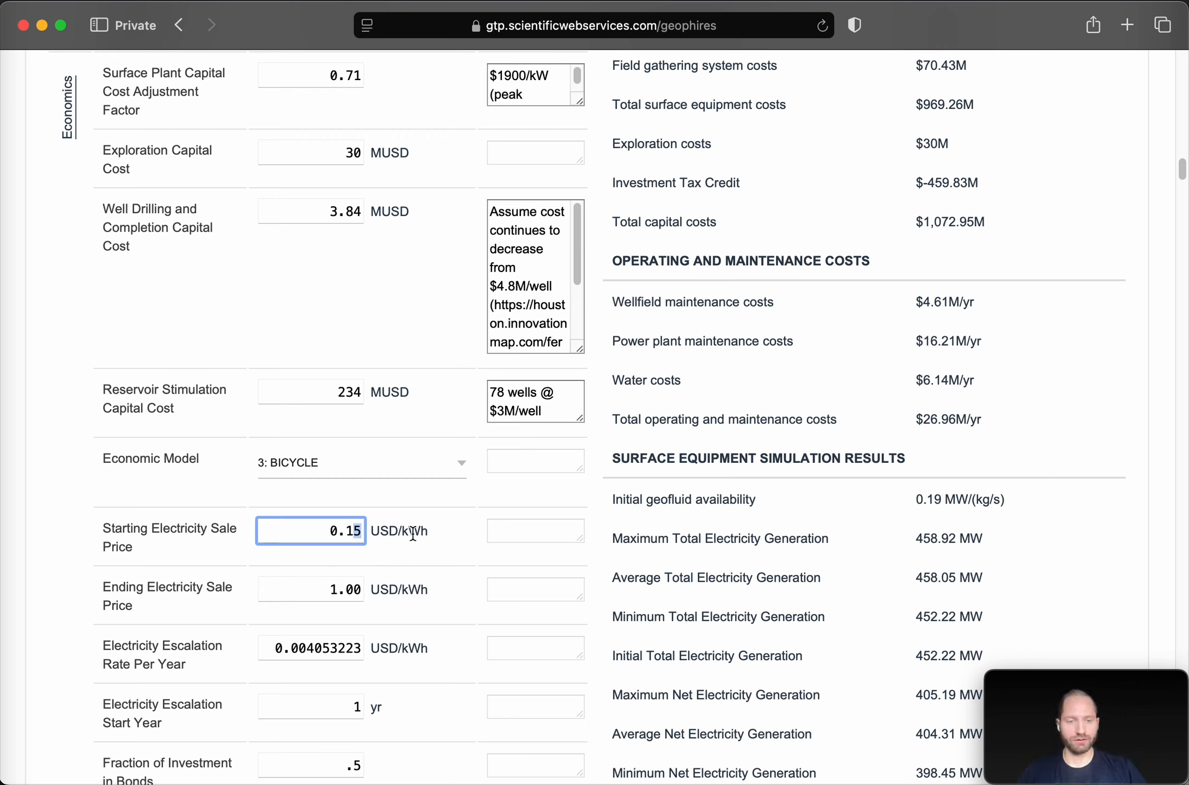
{"action": "type", "text": "0"}
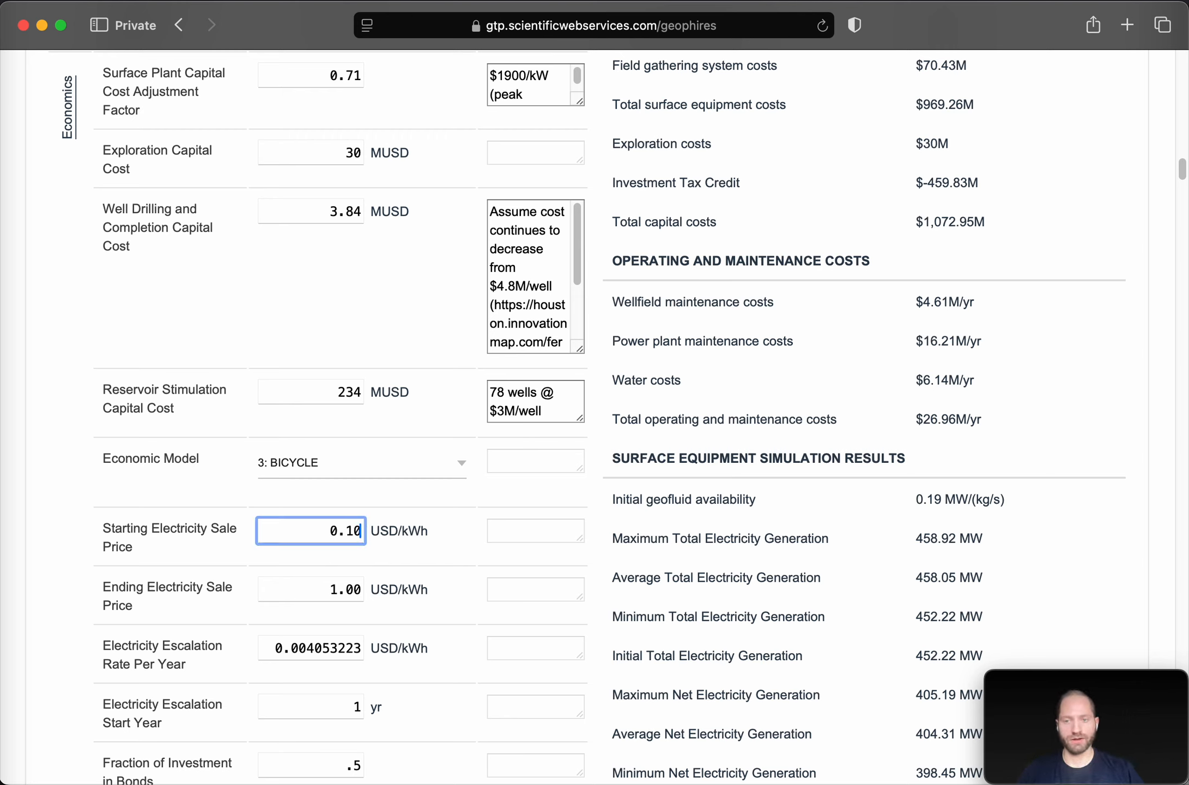
{"action": "left_click", "coordinate": [412, 531]}
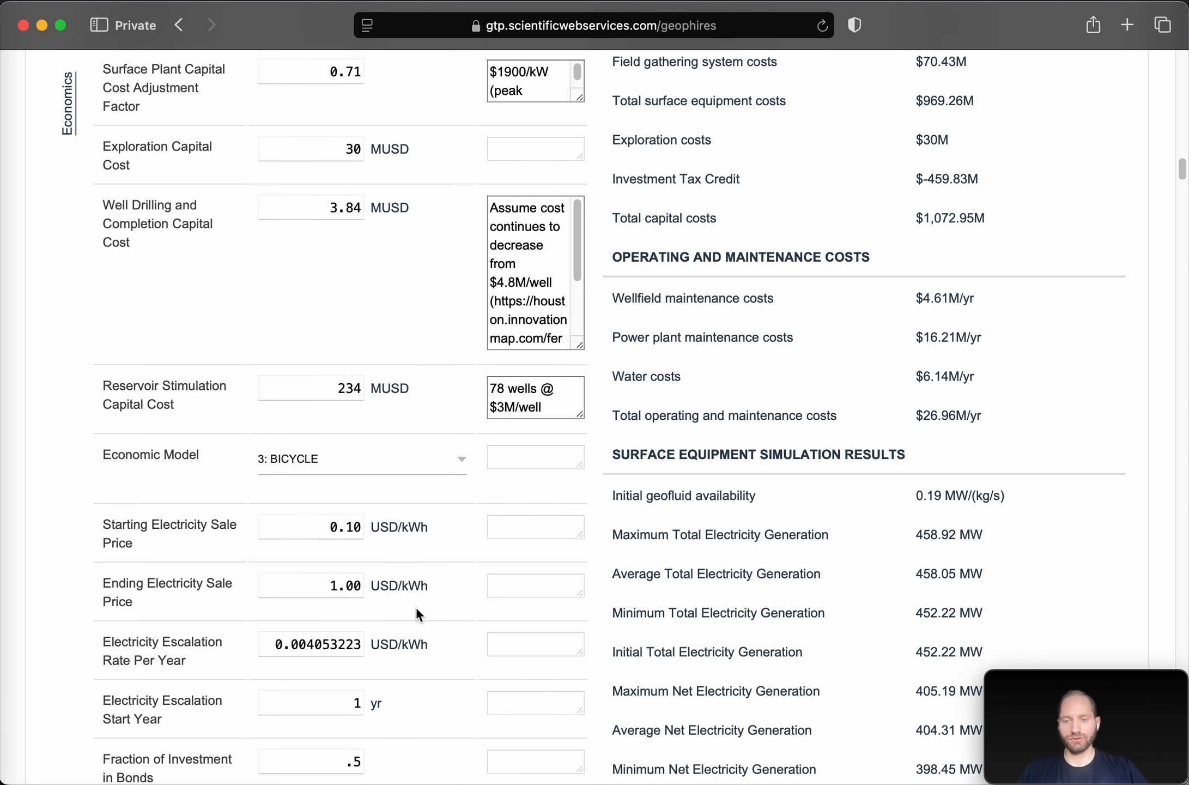
Run GEOPHIRES with the updated reservoir depth and starting electricity sale price
{"action": "scroll", "coordinate": [417, 606], "scroll_direction": "down", "scroll_amount": 15}
{"action": "left_click", "coordinate": [154, 666]}
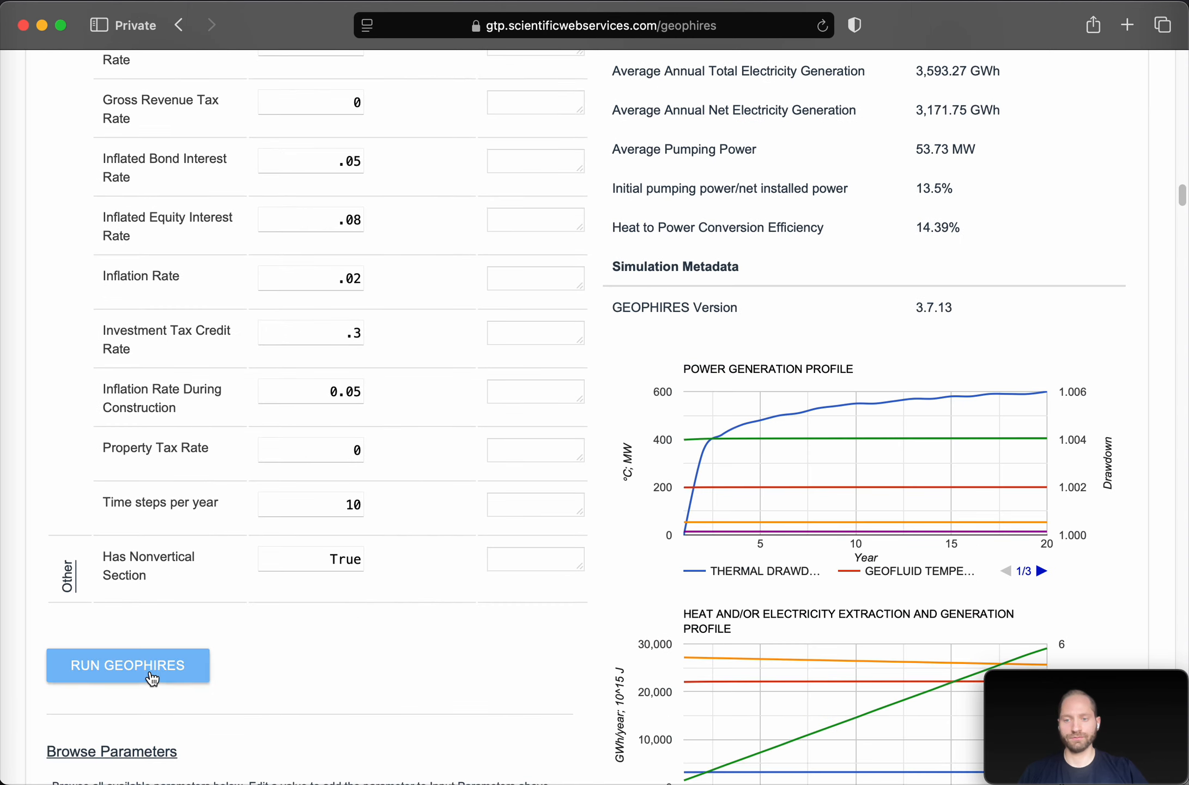
{"action": "scroll", "coordinate": [736, 631], "scroll_direction": "down", "scroll_amount": 2}
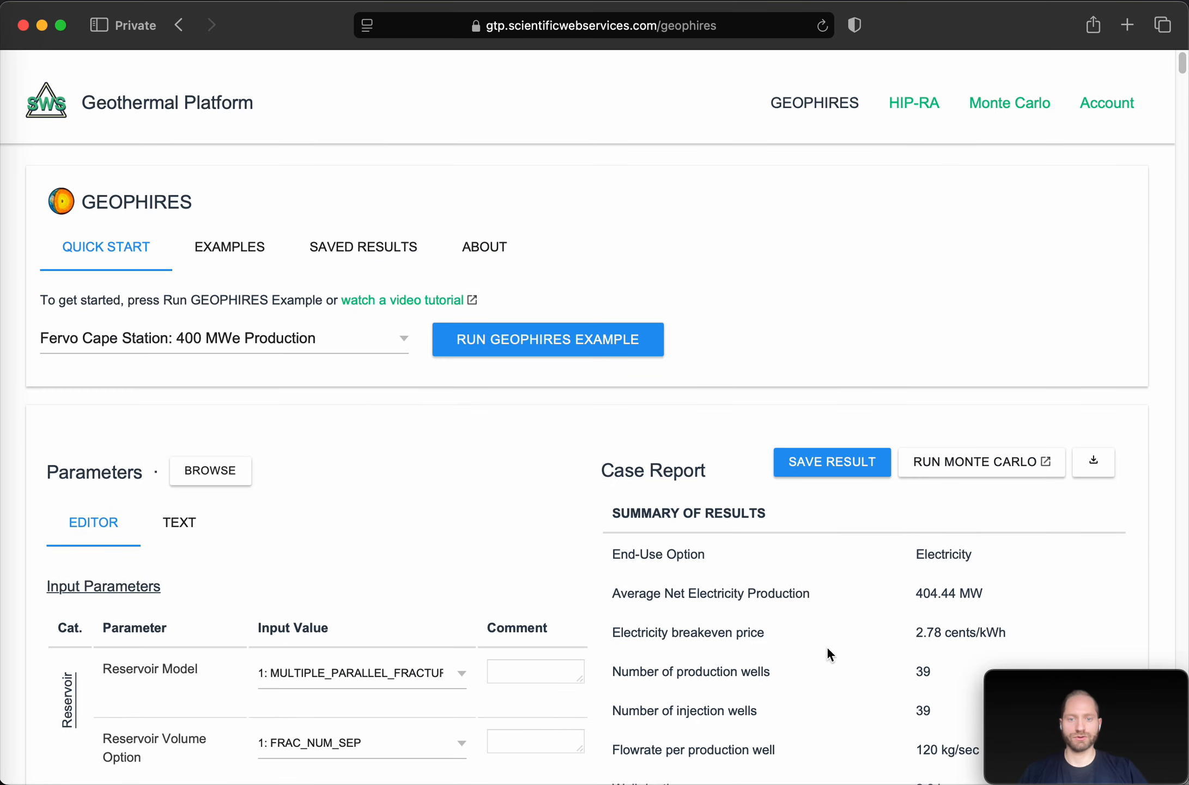
Examine the Project NPV, Project IRR and electricity breakeven price in the updated case report
{"action": "scroll", "coordinate": [811, 625], "scroll_direction": "down", "scroll_amount": 5}
{"action": "scroll", "coordinate": [812, 627], "scroll_direction": "down", "scroll_amount": 6}
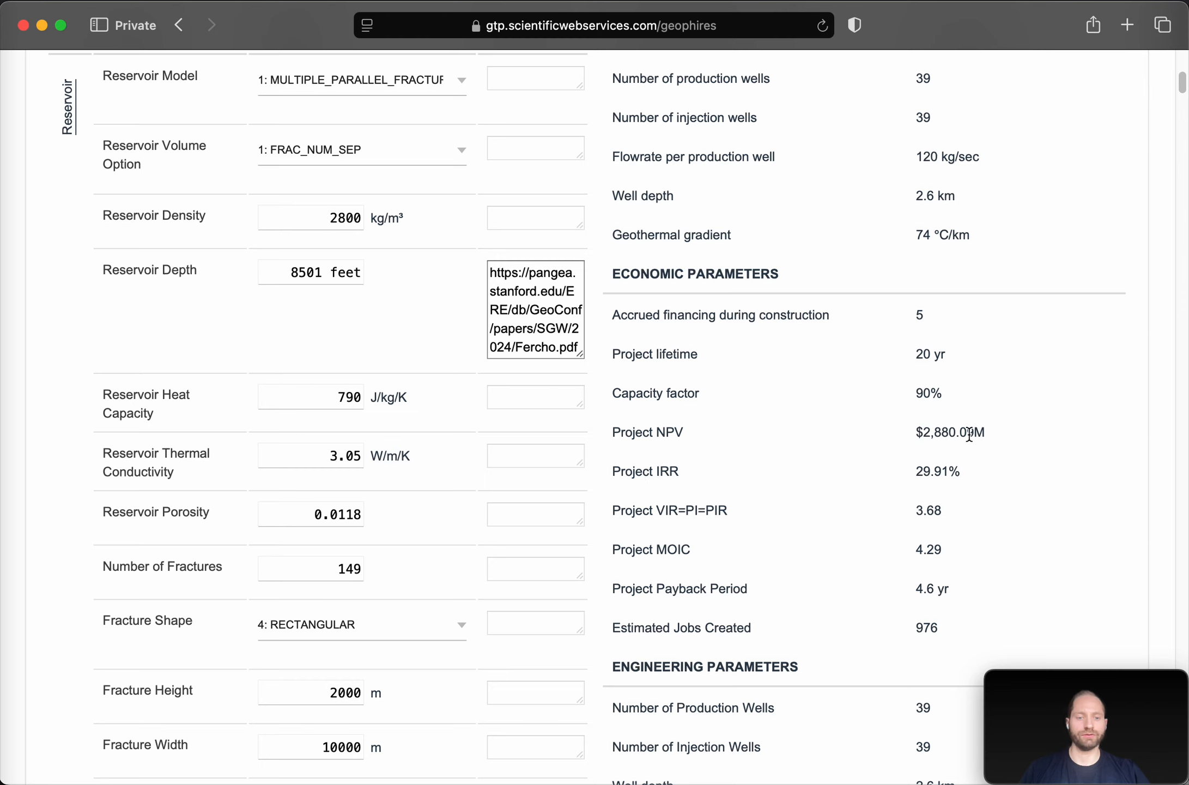
{"action": "triple_click", "coordinate": [937, 430]}
{"action": "left_click", "coordinate": [1014, 436]}
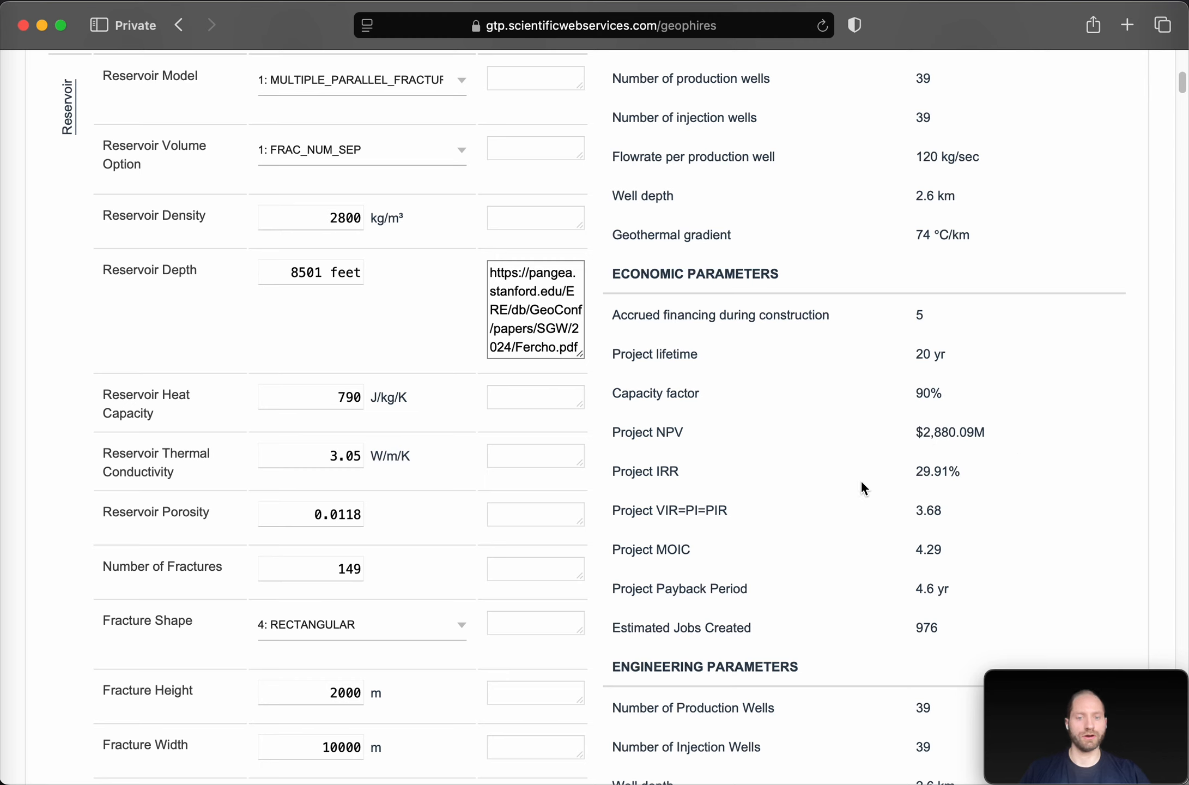
{"action": "triple_click", "coordinate": [1006, 472]}
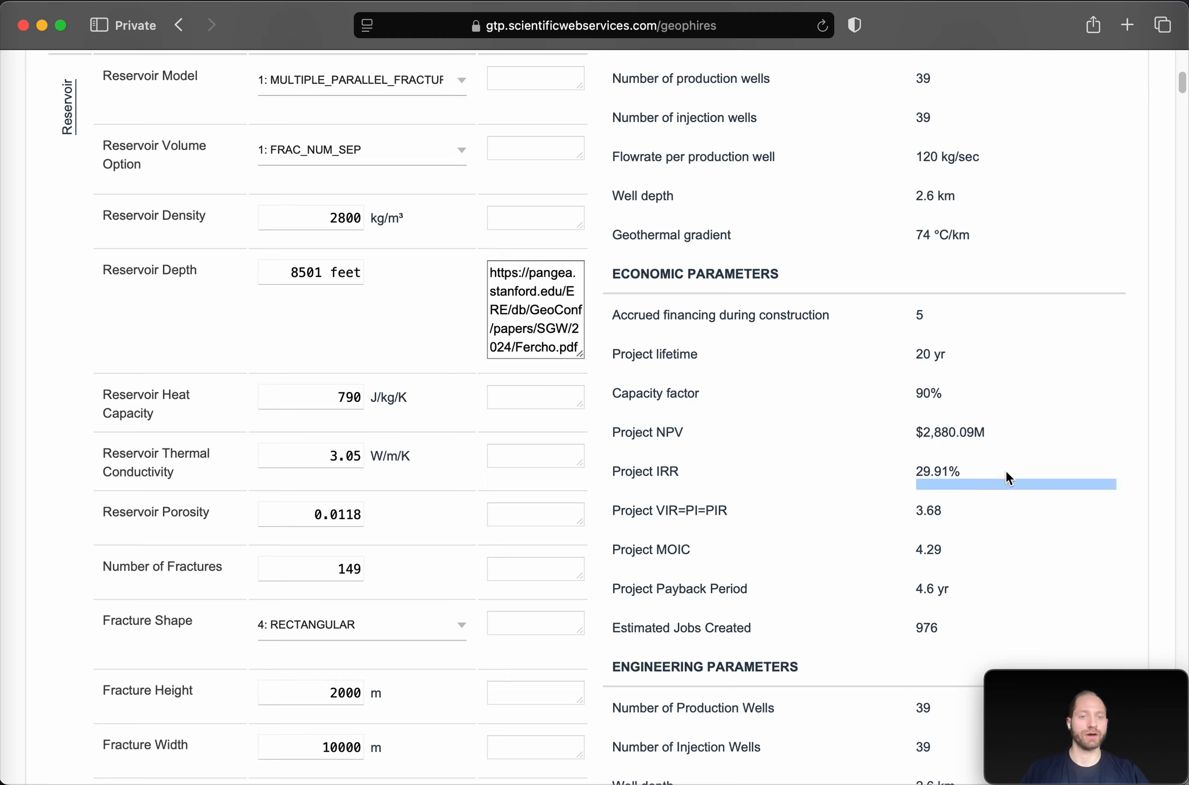
{"action": "left_click", "coordinate": [1006, 471]}
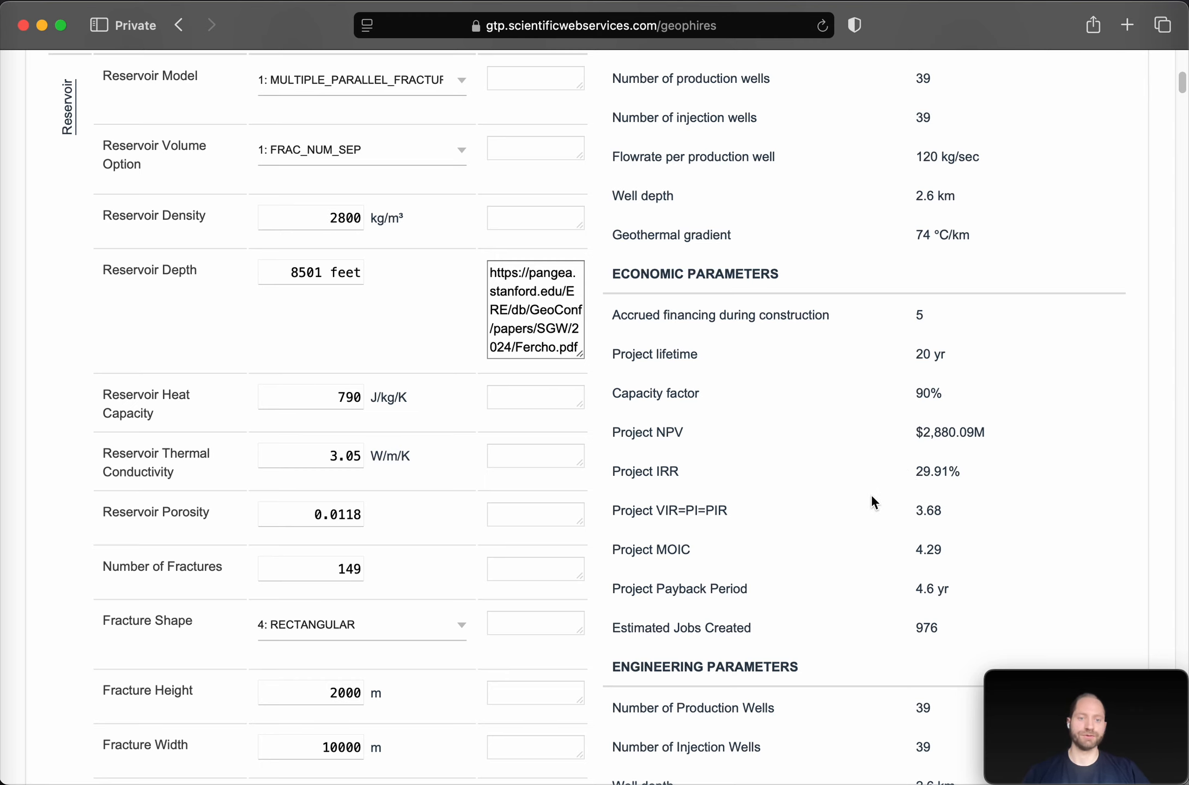
{"action": "scroll", "coordinate": [876, 506], "scroll_direction": "up", "scroll_amount": 5}
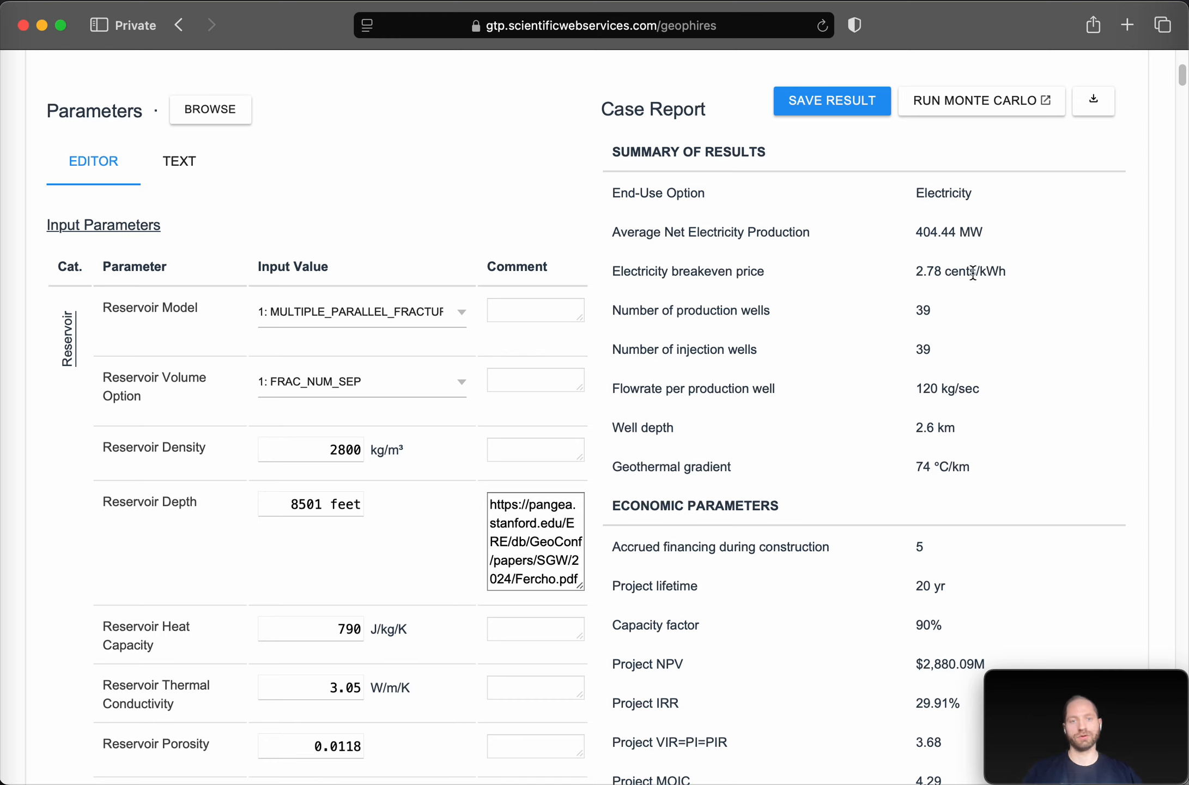
{"action": "triple_click", "coordinate": [956, 269]}
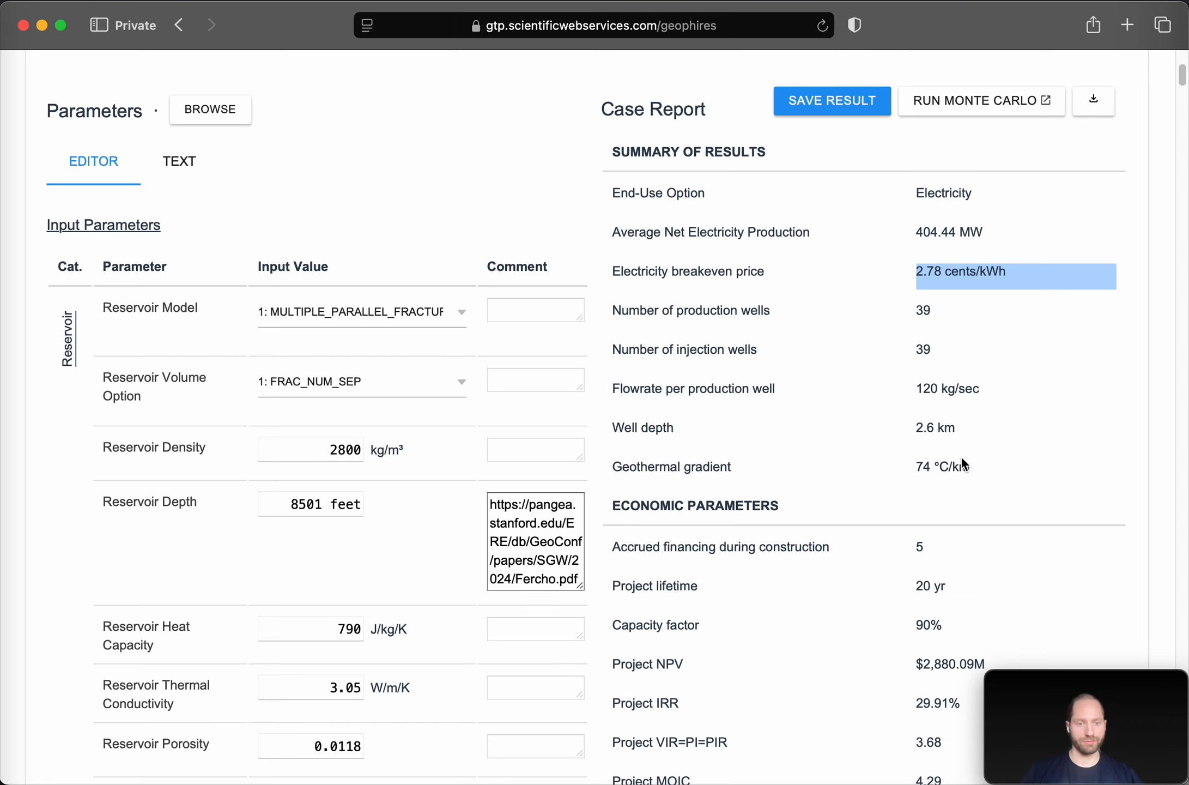
{"action": "scroll", "coordinate": [961, 459], "scroll_direction": "down", "scroll_amount": 3}
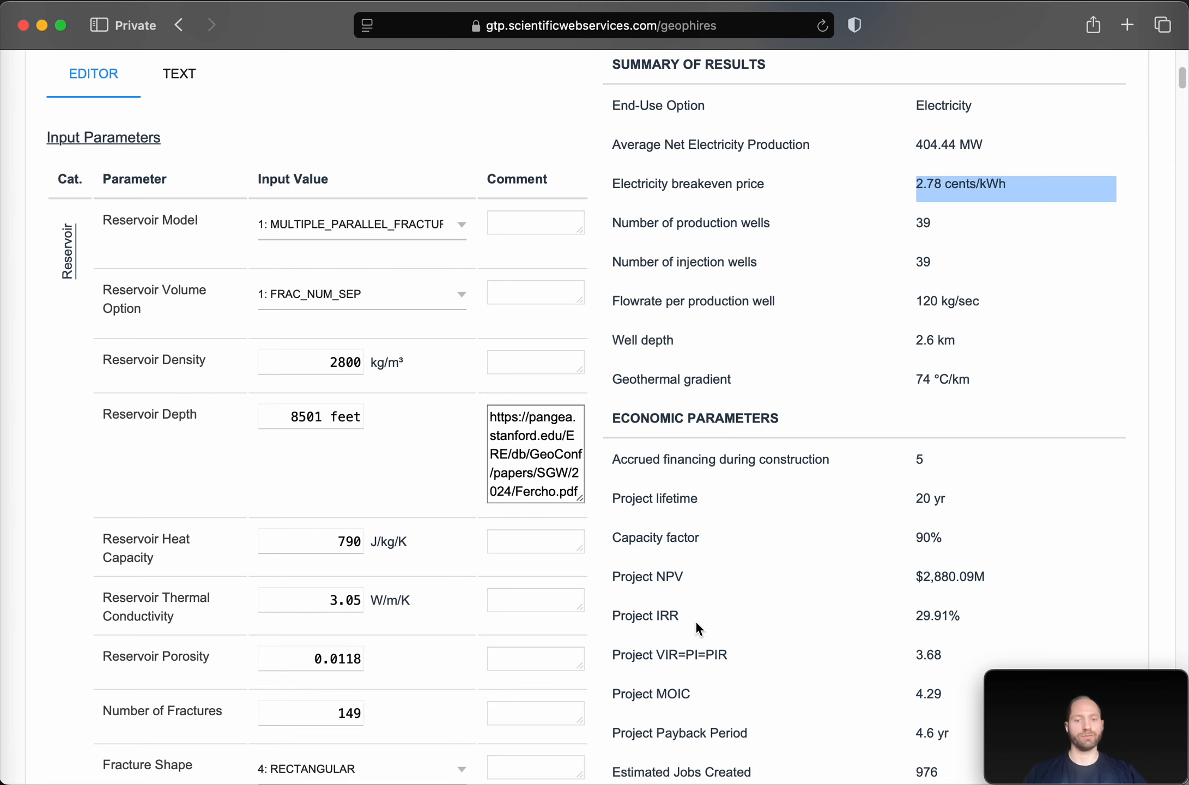
{"action": "left_click_drag", "start_coordinate": [649, 616], "coordinate": [981, 619]}
{"action": "left_click", "coordinate": [981, 619]}
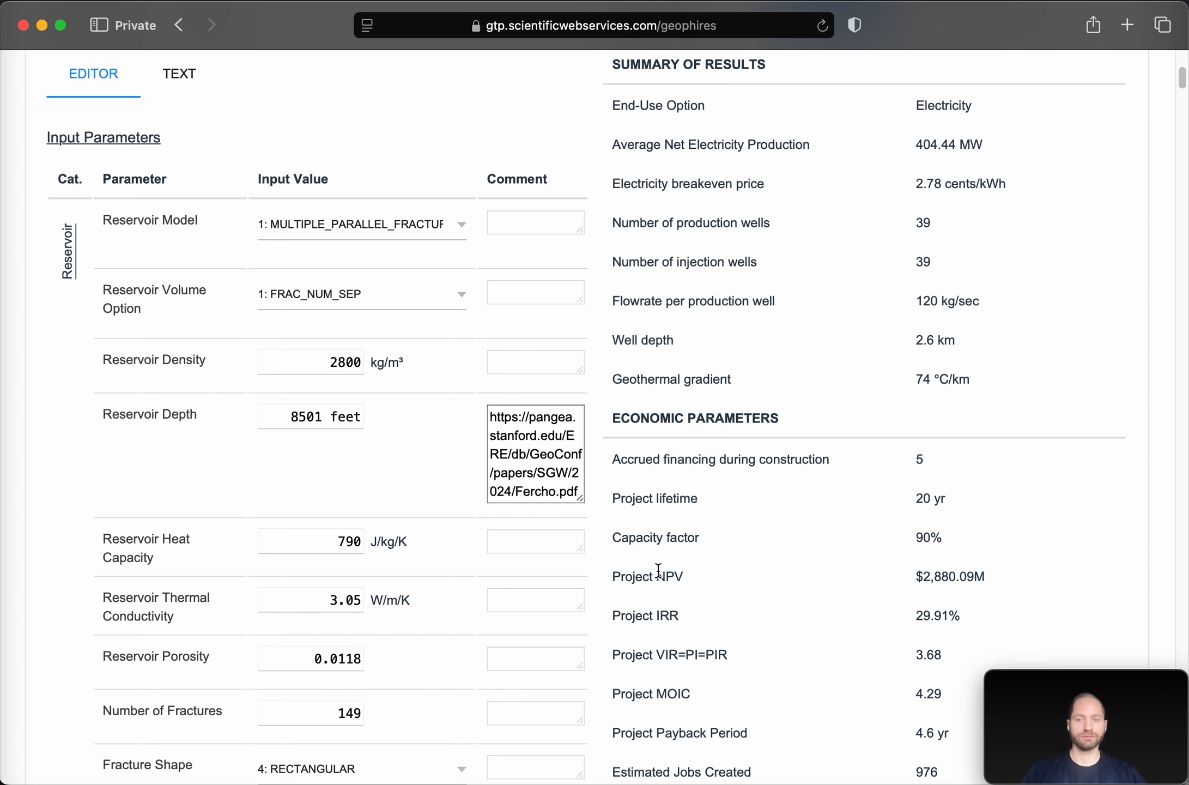
Set the Electricity Escalation Rate Per Year in the Economics parameters to 0.002 USD/kWh
{"action": "scroll", "coordinate": [401, 562], "scroll_direction": "down", "scroll_amount": 15}
{"action": "scroll", "coordinate": [396, 554], "scroll_direction": "down", "scroll_amount": 20}
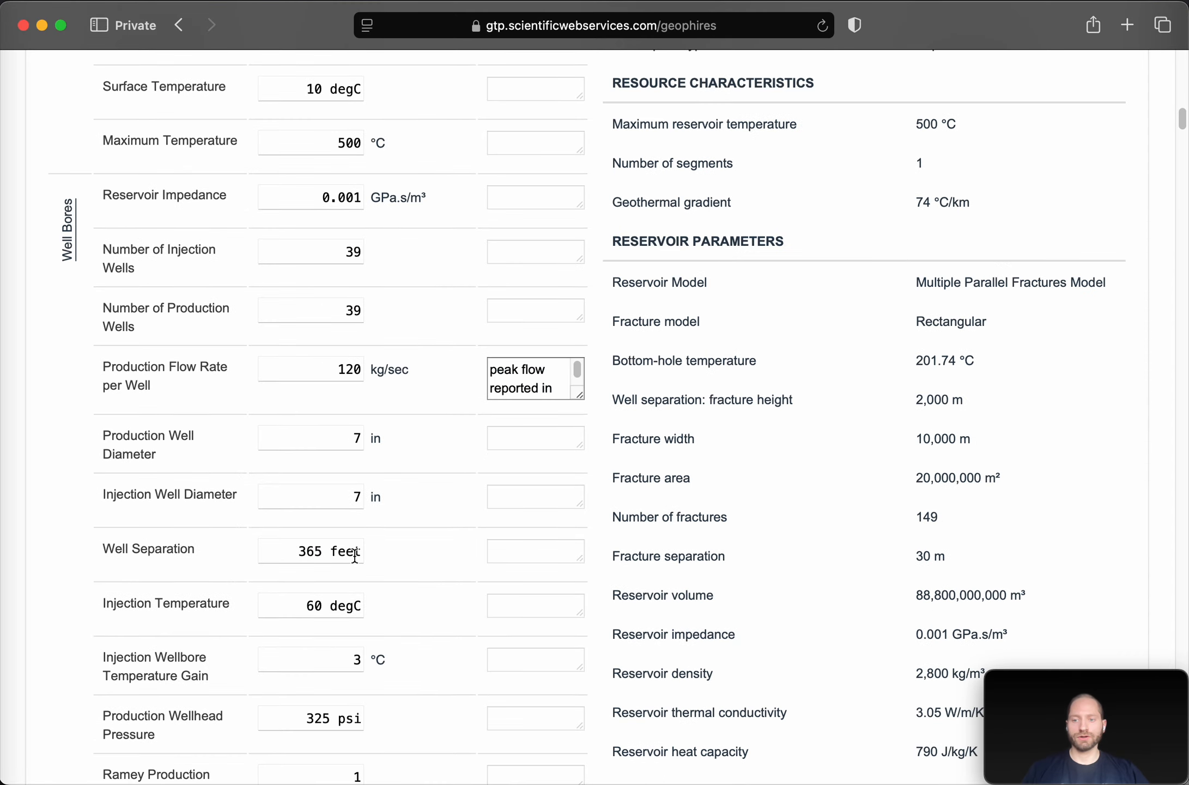
{"action": "scroll", "coordinate": [354, 557], "scroll_direction": "down", "scroll_amount": 10}
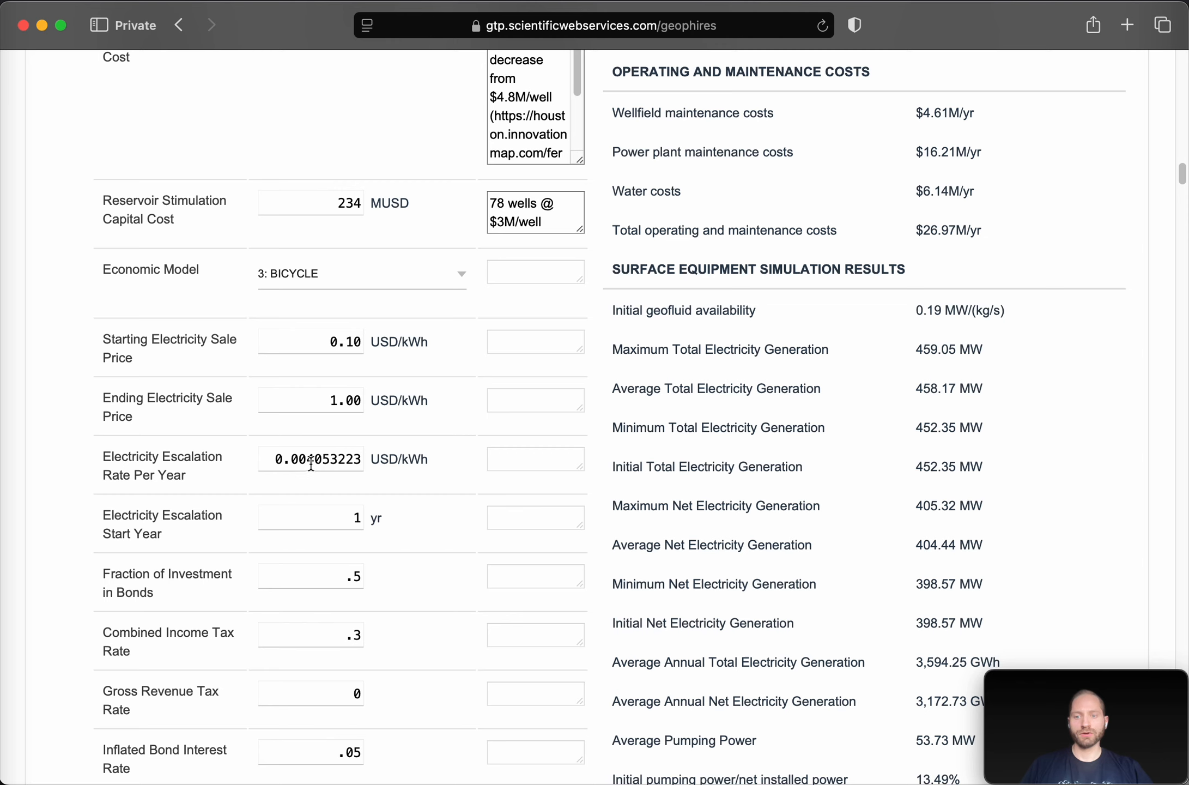
{"action": "left_click_drag", "start_coordinate": [305, 459], "coordinate": [372, 464]}
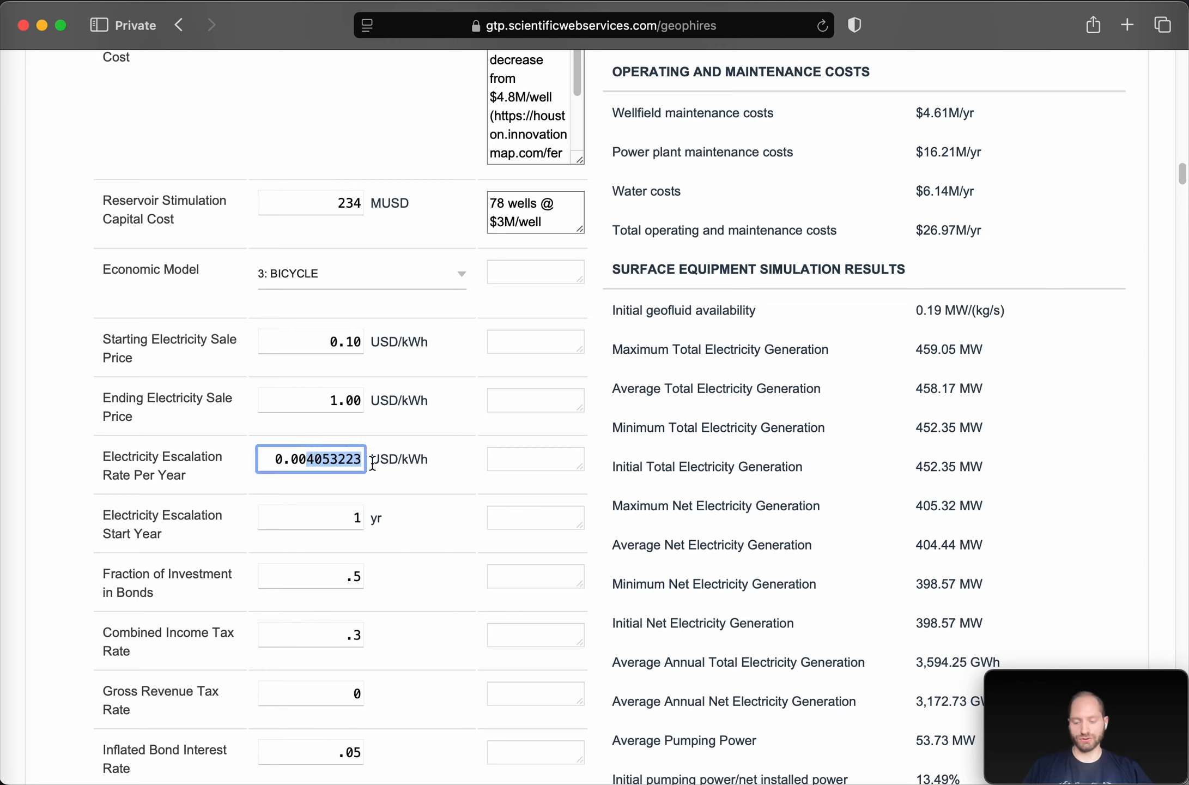
{"action": "type", "text": "2"}
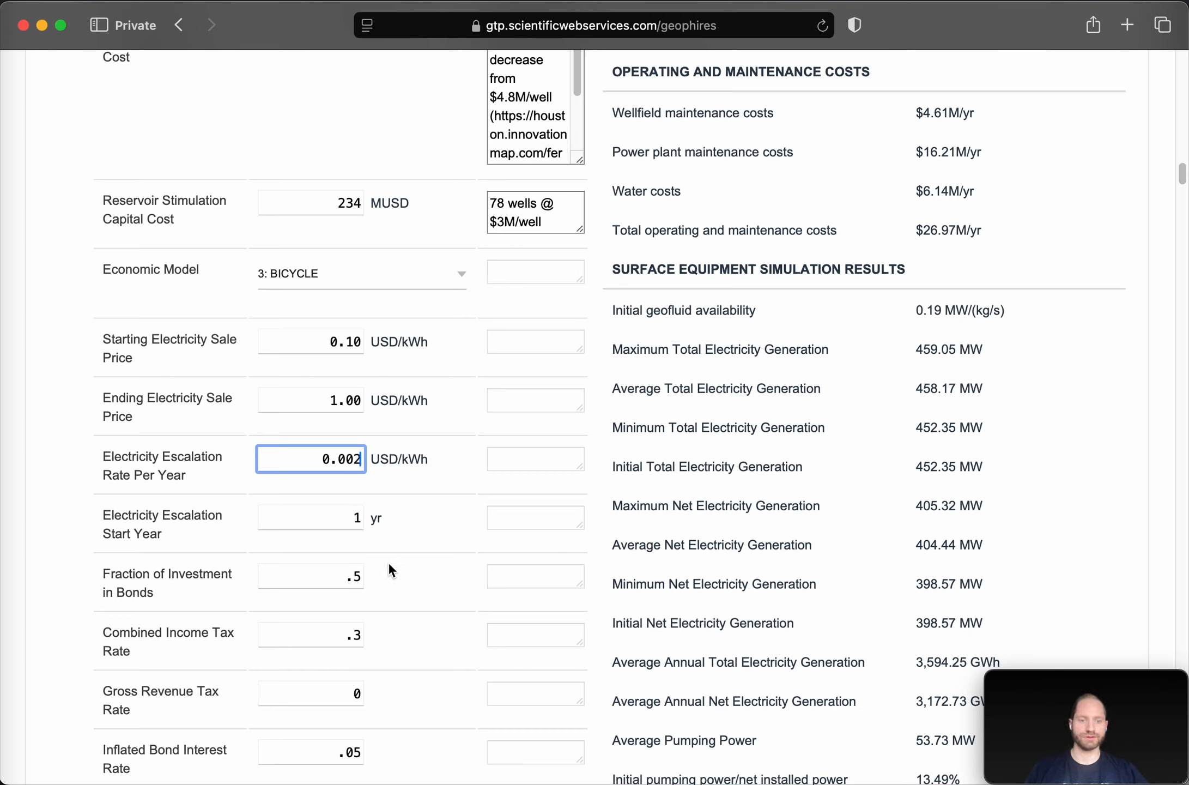
Add the comment "Approximately 2% inflation" to the Electricity Escalation Rate Per Year parameter
{"action": "left_click", "coordinate": [515, 457]}
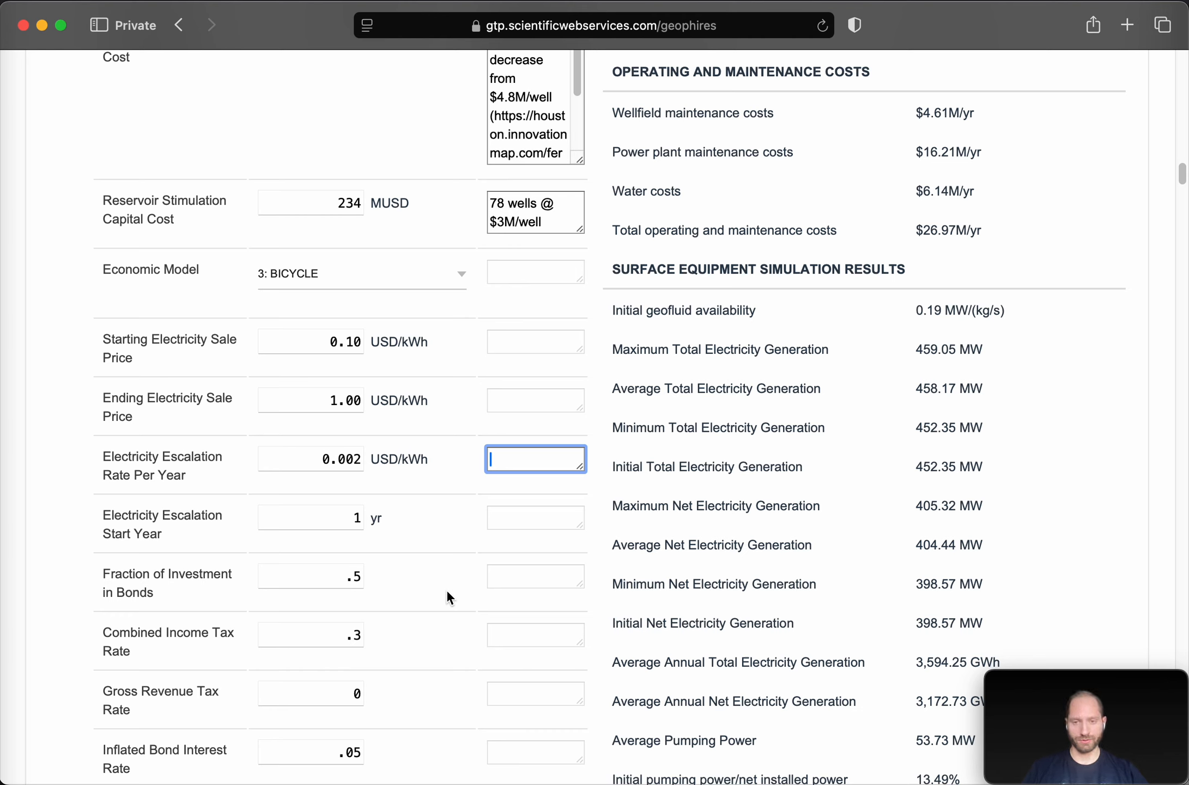
{"action": "type", "text": "Approximatel"}
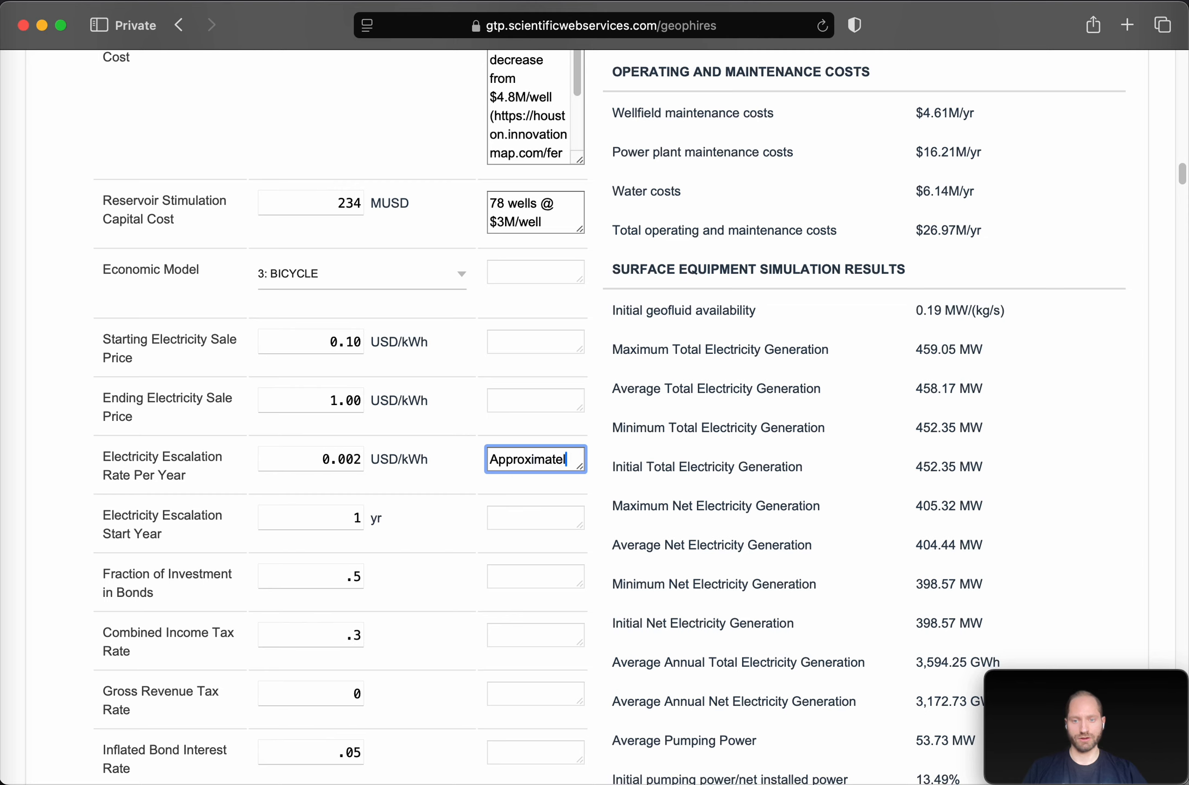
{"action": "type", "text": "y 2% "}
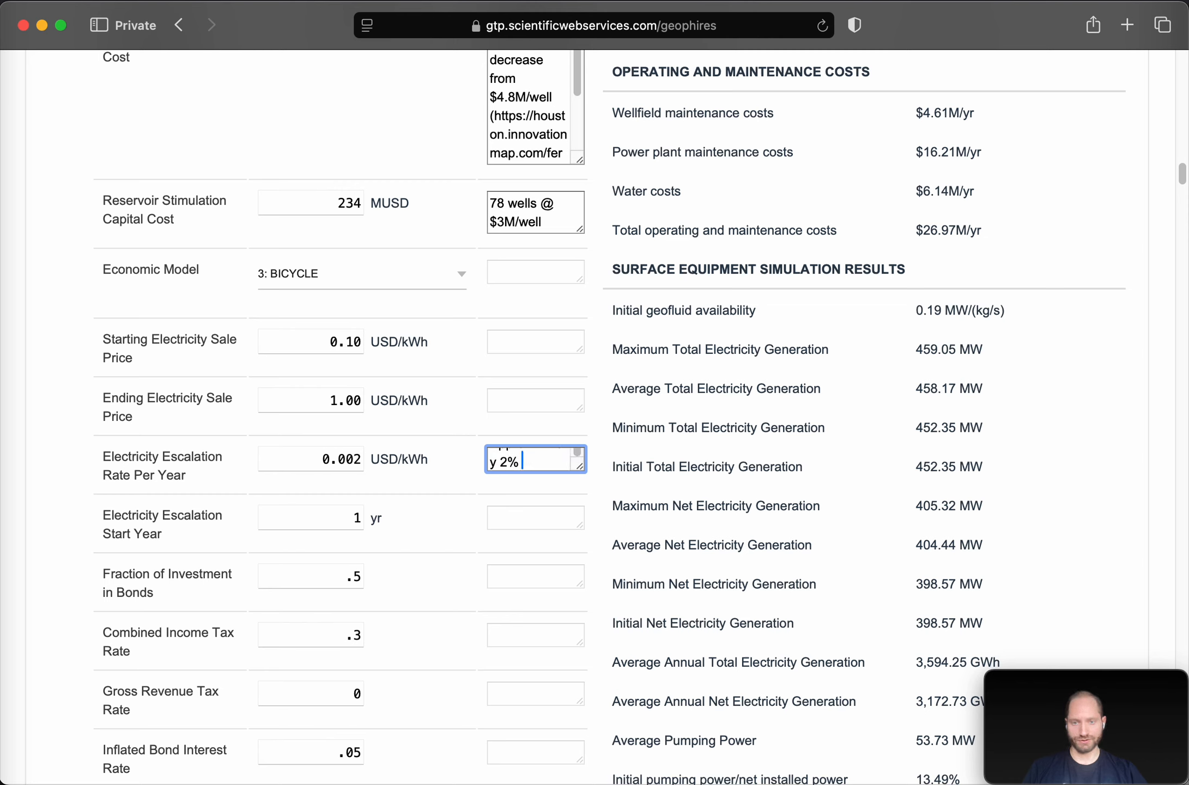
{"action": "type", "text": "inflation"}
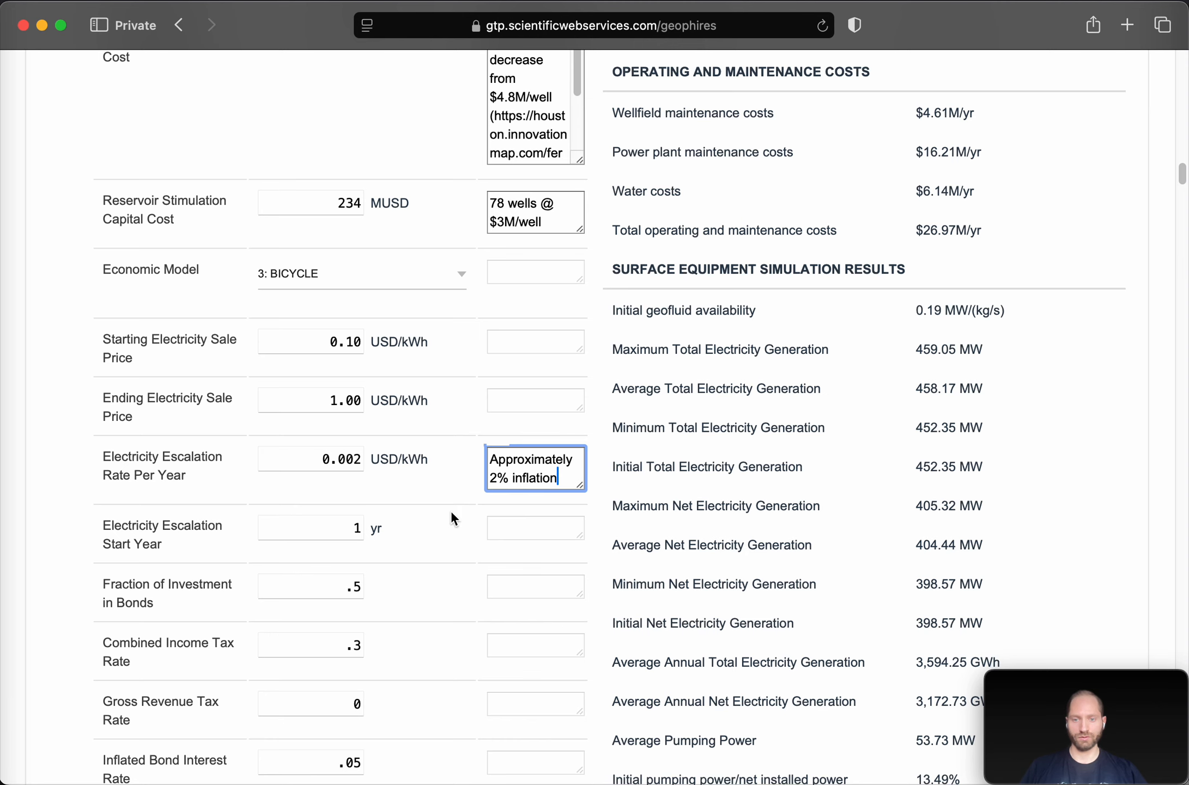
Rerun GEOPHIRES with the new escalation rate and review the economic parameters in the case report
{"action": "scroll", "coordinate": [458, 499], "scroll_direction": "down", "scroll_amount": 15}
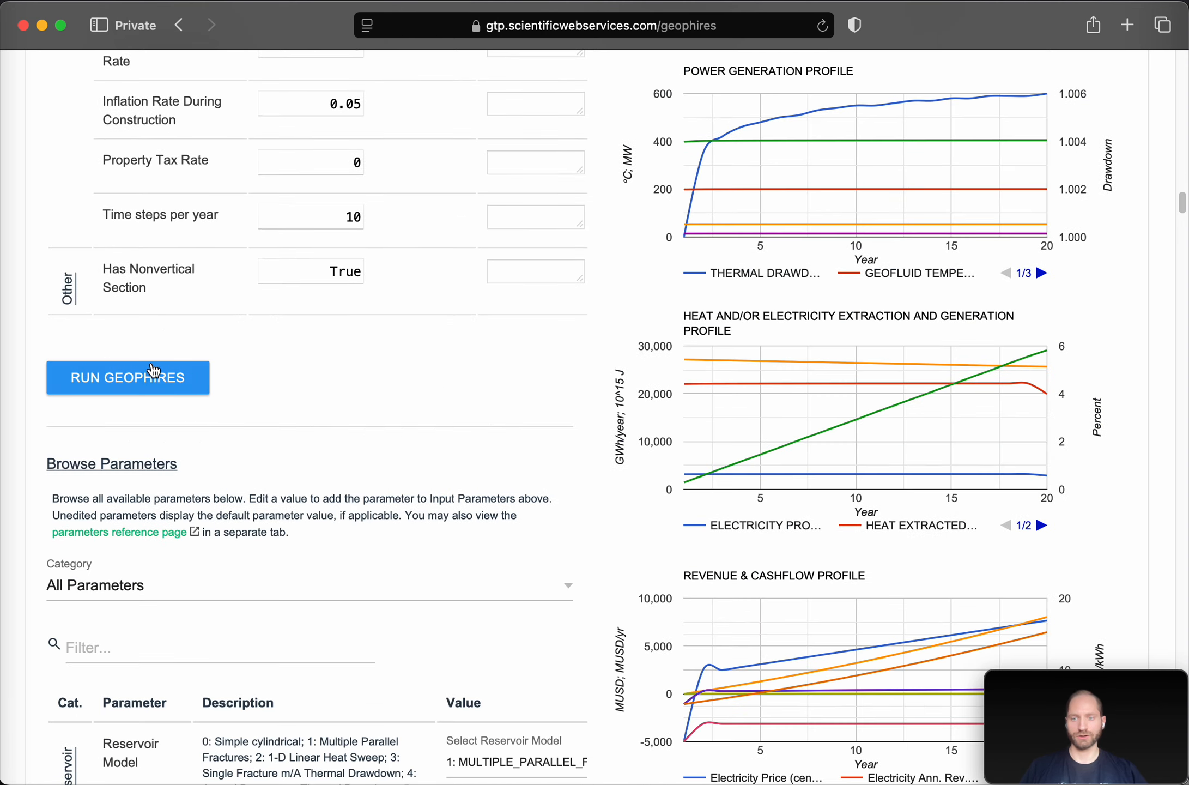
{"action": "left_click", "coordinate": [154, 370]}
{"action": "scroll", "coordinate": [834, 496], "scroll_direction": "up", "scroll_amount": 15}
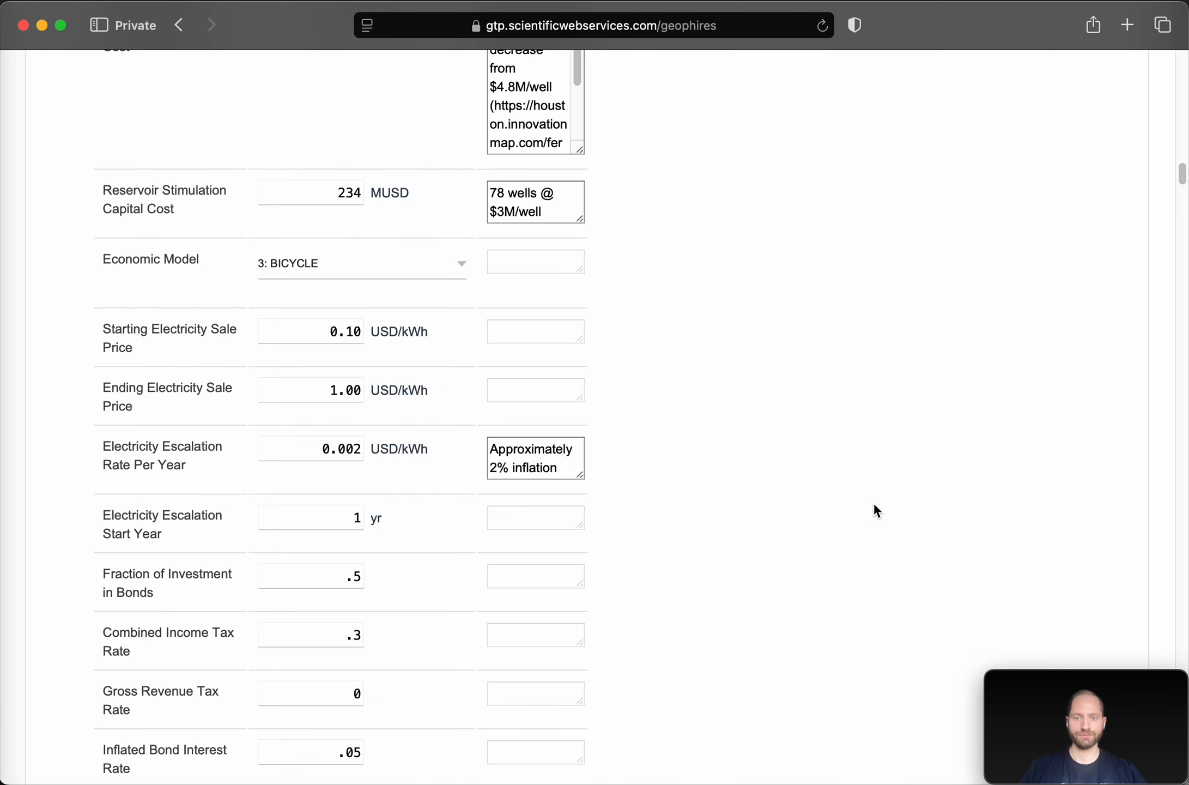
{"action": "scroll", "coordinate": [875, 511], "scroll_direction": "up", "scroll_amount": 20}
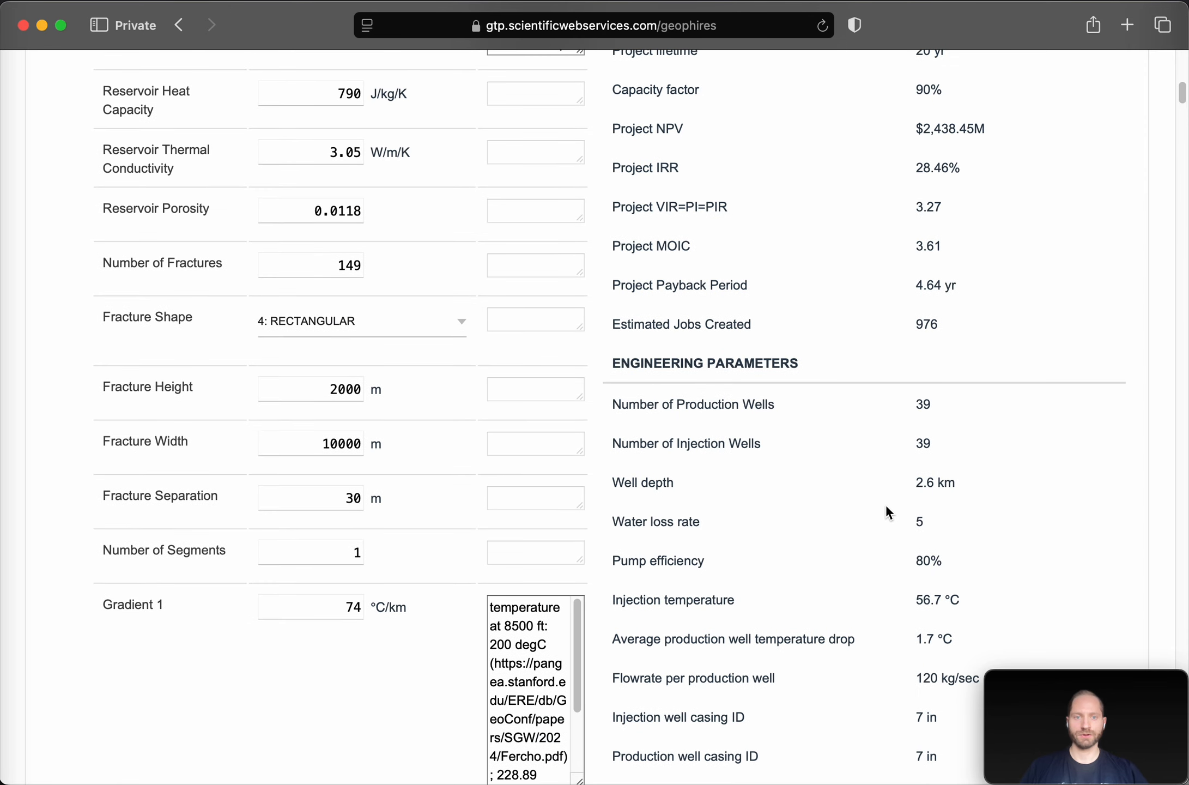
{"action": "scroll", "coordinate": [886, 512], "scroll_direction": "up", "scroll_amount": 10}
{"action": "scroll", "coordinate": [885, 512], "scroll_direction": "down", "scroll_amount": 5}
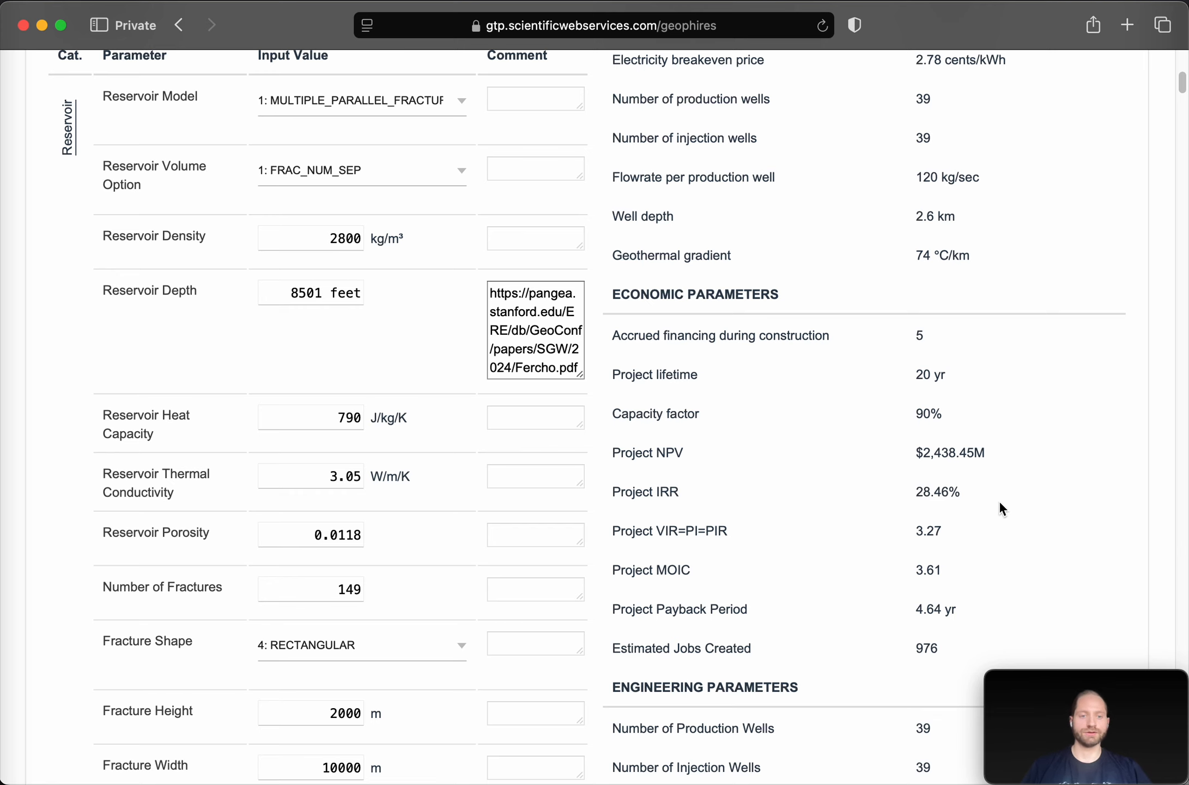
{"action": "scroll", "coordinate": [962, 474], "scroll_direction": "down", "scroll_amount": 3}
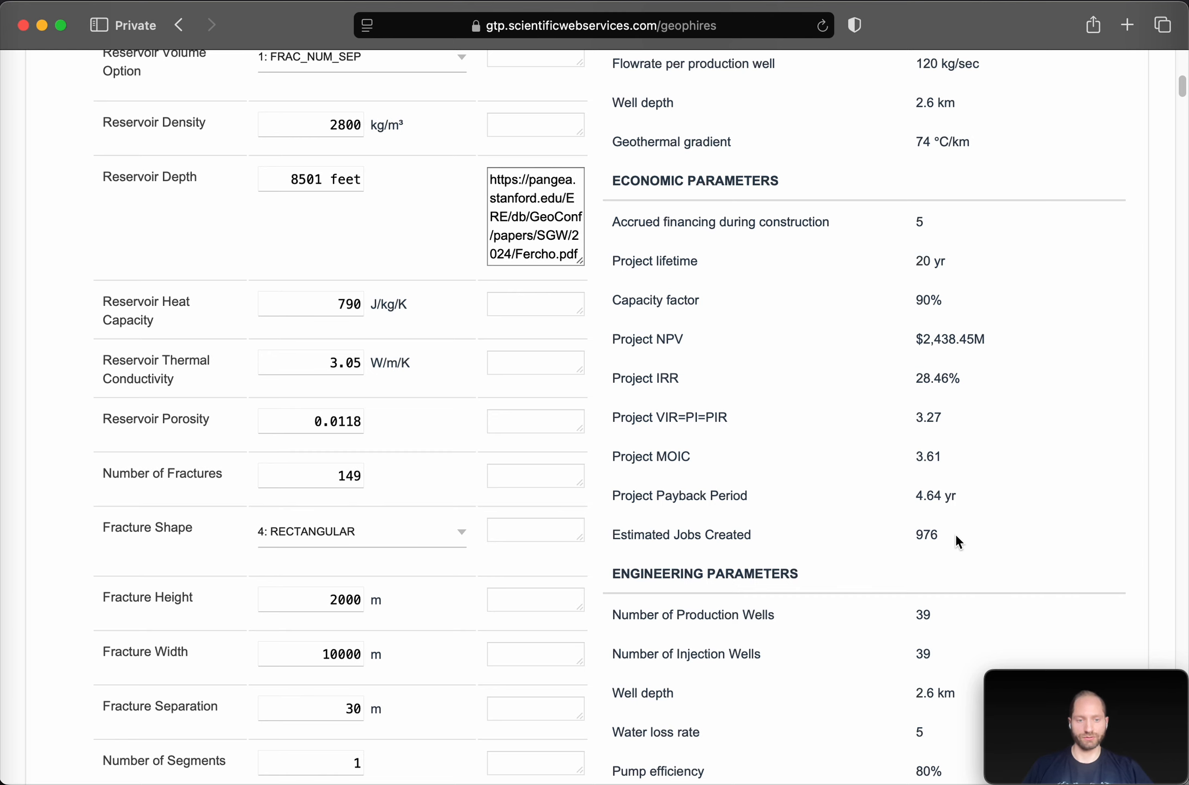
Open a Monte Carlo simulation based on the current case report
{"action": "scroll", "coordinate": [955, 537], "scroll_direction": "up", "scroll_amount": 6}
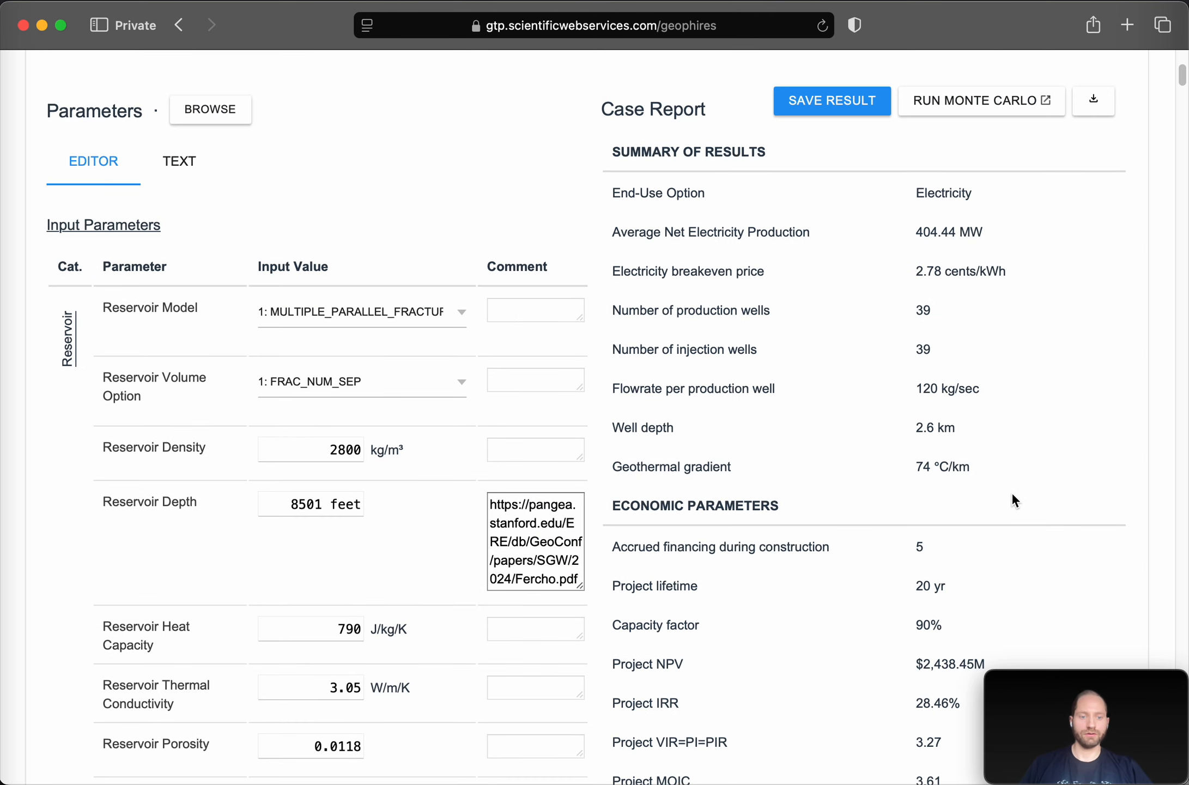
{"action": "scroll", "coordinate": [1020, 489], "scroll_direction": "up", "scroll_amount": 1}
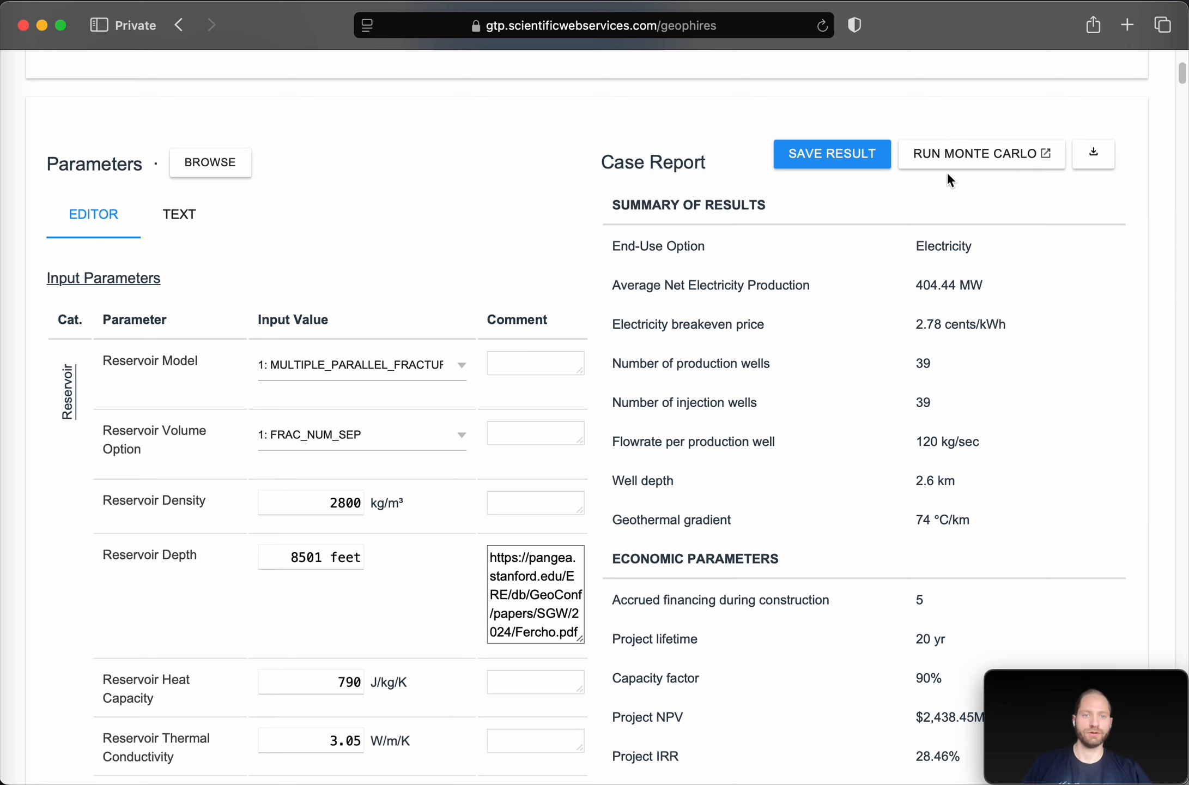
{"action": "left_click", "coordinate": [976, 158]}
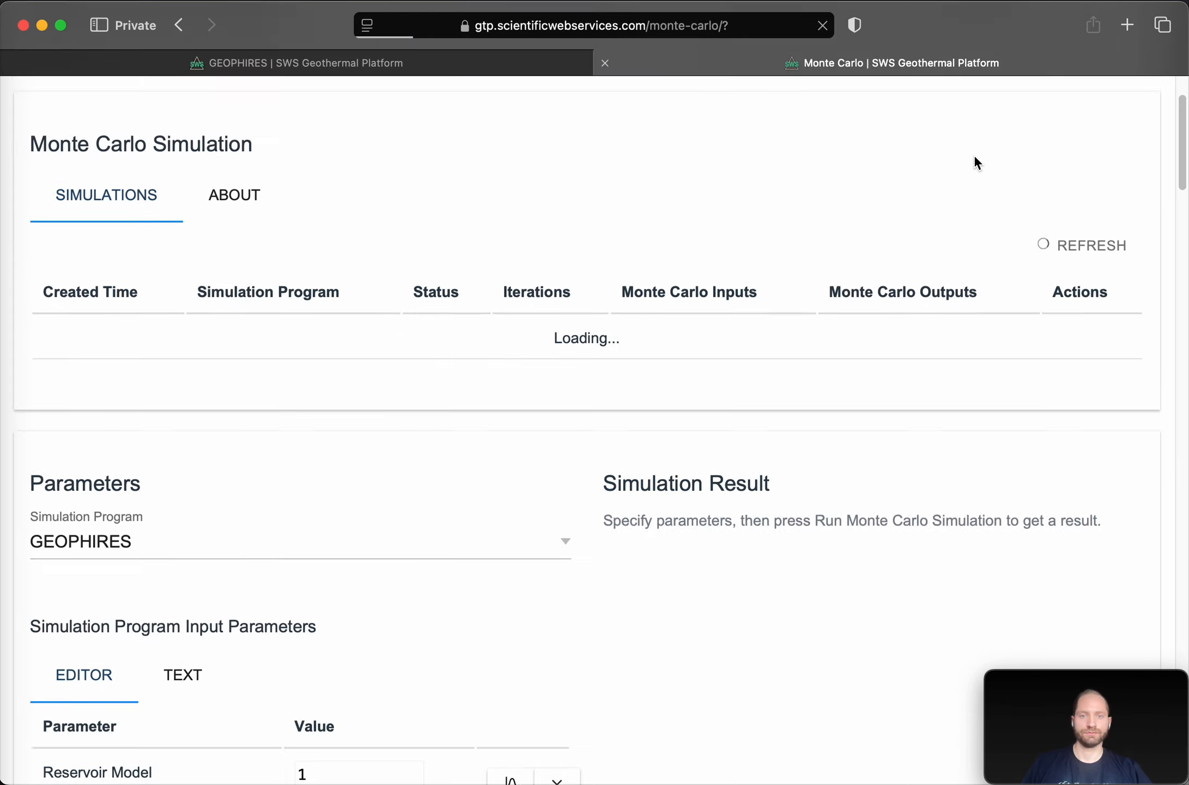
Look over the reservoir entries in the Simulation Program Input Parameters of the Monte Carlo simulation
{"action": "scroll", "coordinate": [912, 536], "scroll_direction": "down", "scroll_amount": 3}
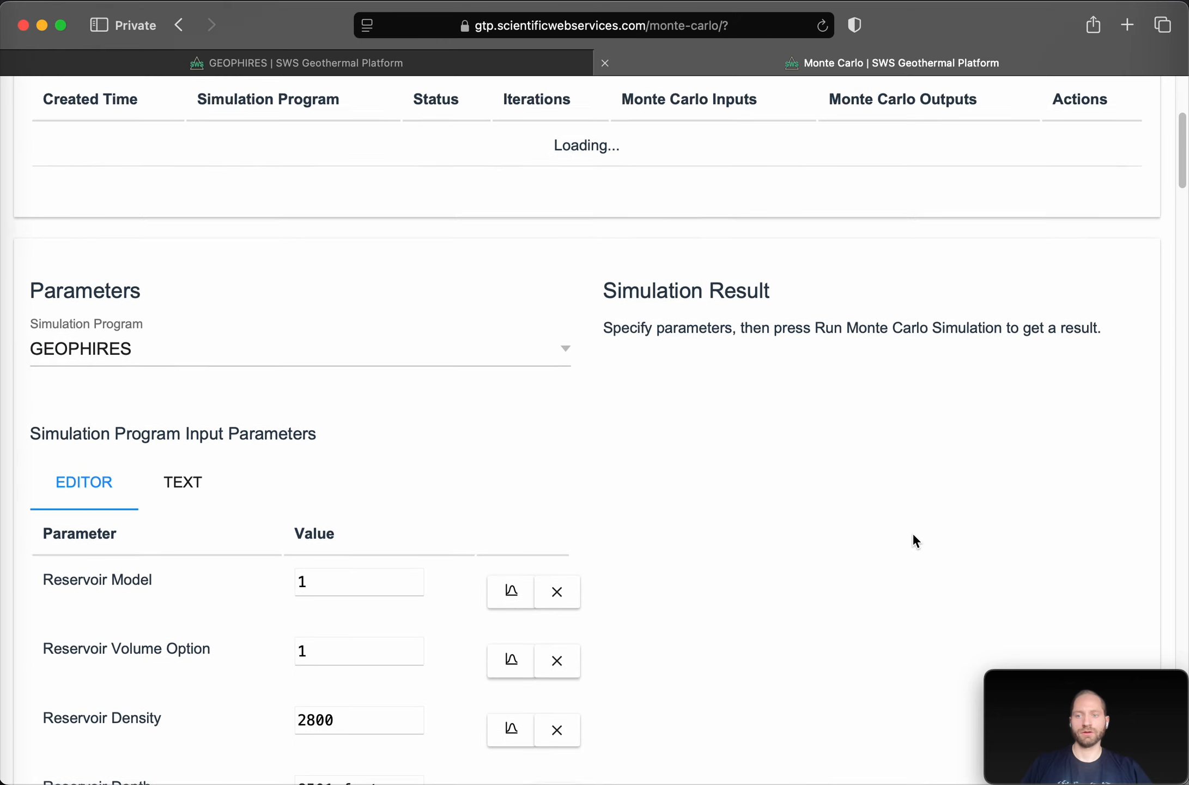
{"action": "scroll", "coordinate": [914, 532], "scroll_direction": "up", "scroll_amount": 1}
{"action": "scroll", "coordinate": [913, 531], "scroll_direction": "down", "scroll_amount": 3}
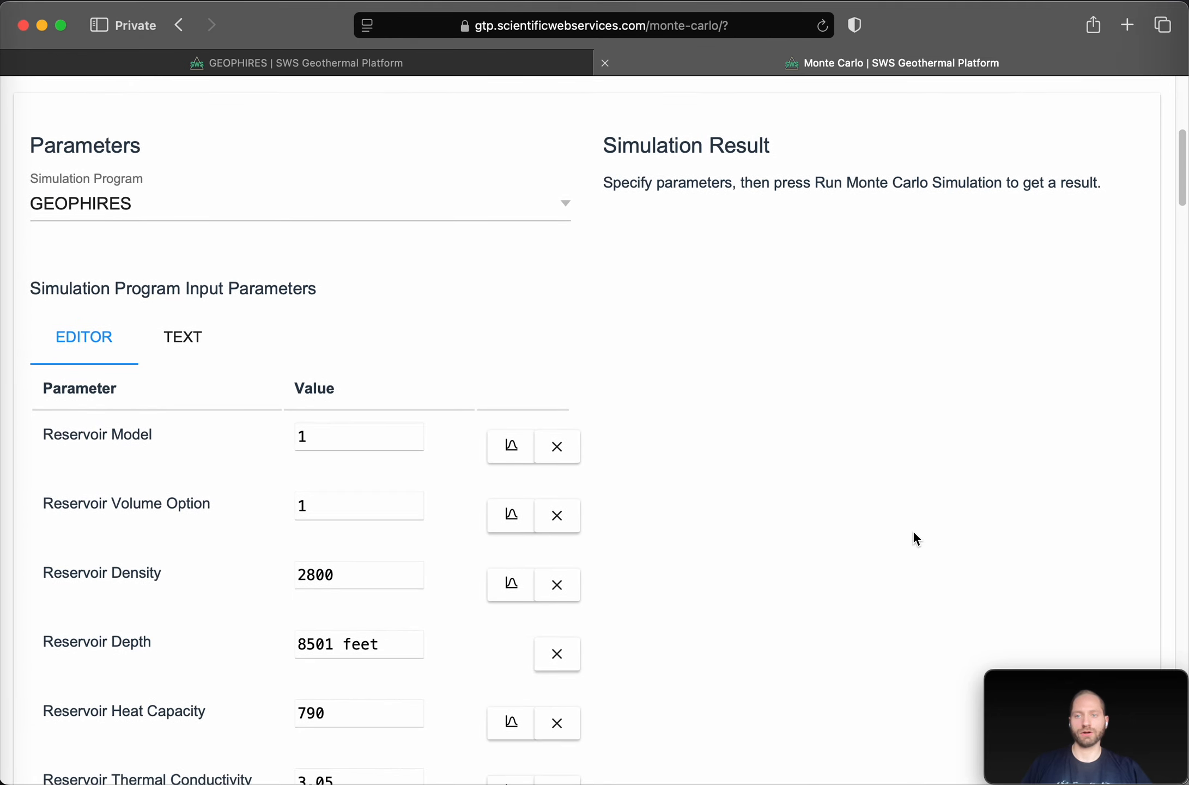
{"action": "scroll", "coordinate": [272, 542], "scroll_direction": "down", "scroll_amount": 10}
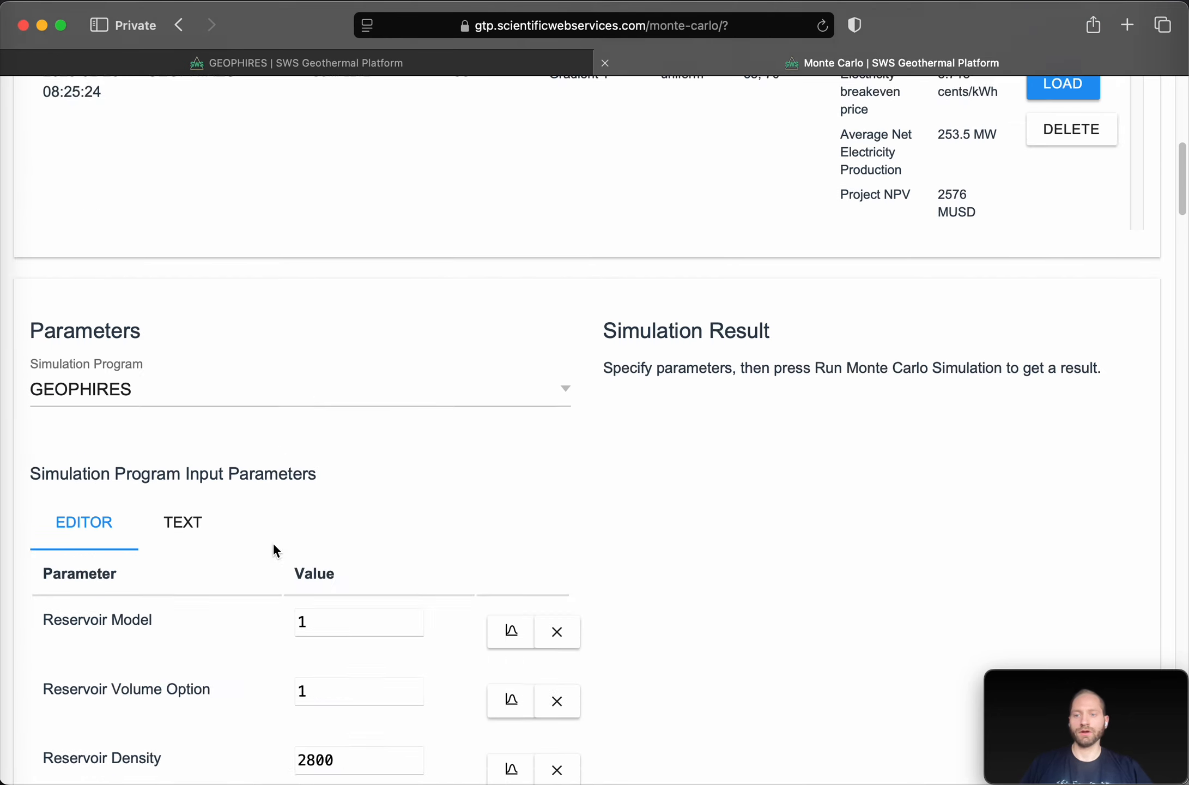
{"action": "scroll", "coordinate": [300, 327], "scroll_direction": "up", "scroll_amount": 1}
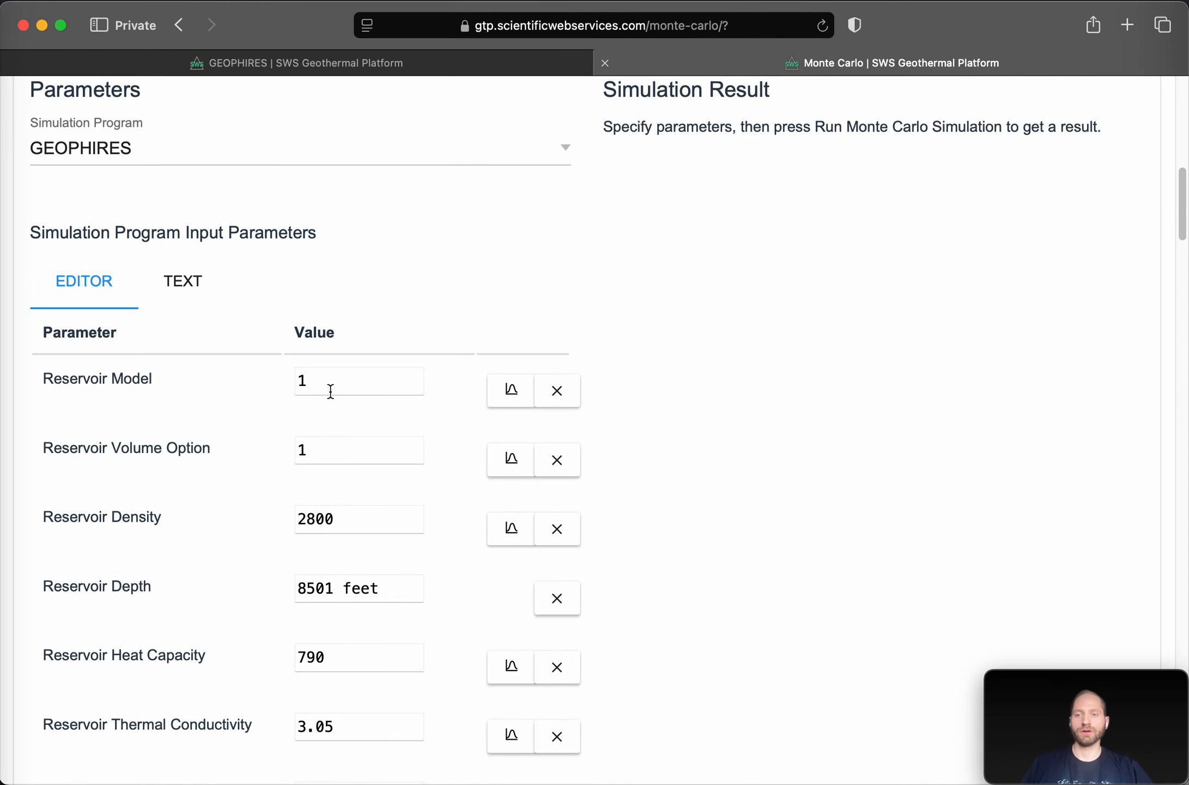
{"action": "scroll", "coordinate": [330, 391], "scroll_direction": "down", "scroll_amount": 4}
{"action": "scroll", "coordinate": [334, 401], "scroll_direction": "up", "scroll_amount": 4}
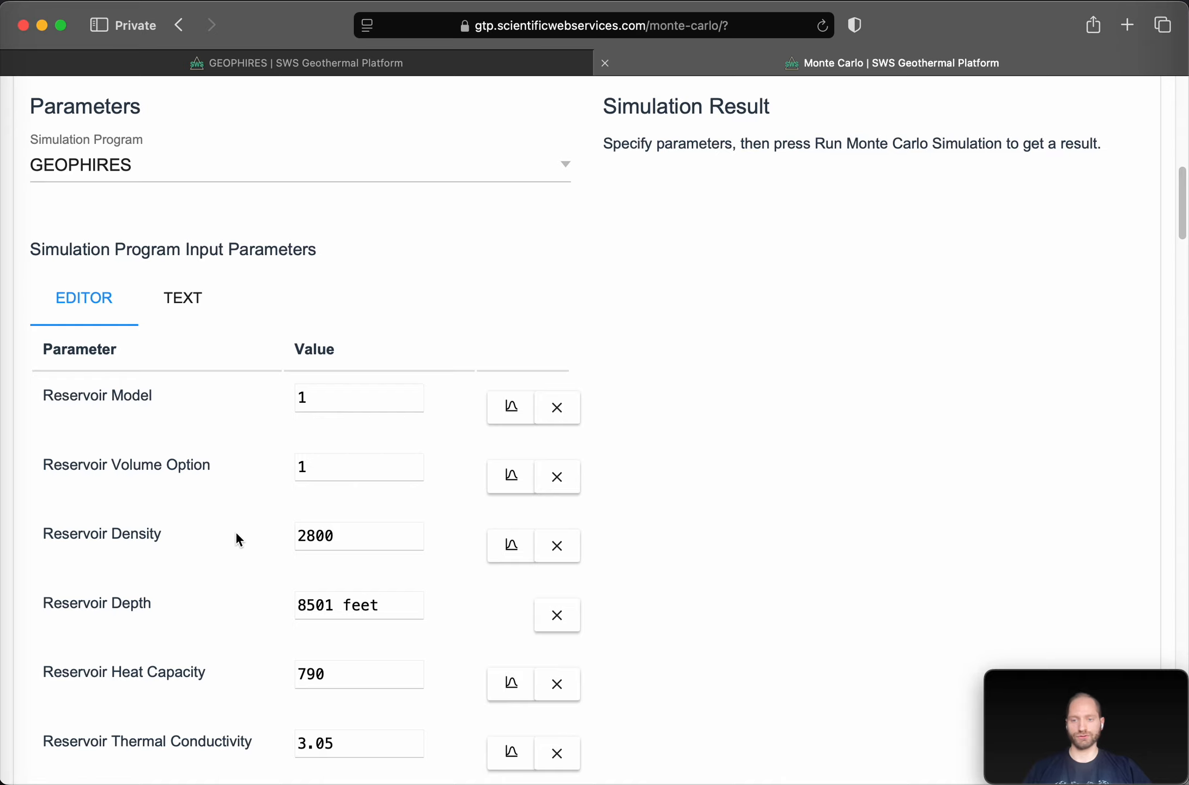
Add Starting Electricity Sale Price as a Monte Carlo input with a uniform distribution, low 0.08 and high 0.20
{"action": "scroll", "coordinate": [235, 525], "scroll_direction": "down", "scroll_amount": 3}
{"action": "scroll", "coordinate": [146, 400], "scroll_direction": "down", "scroll_amount": 20}
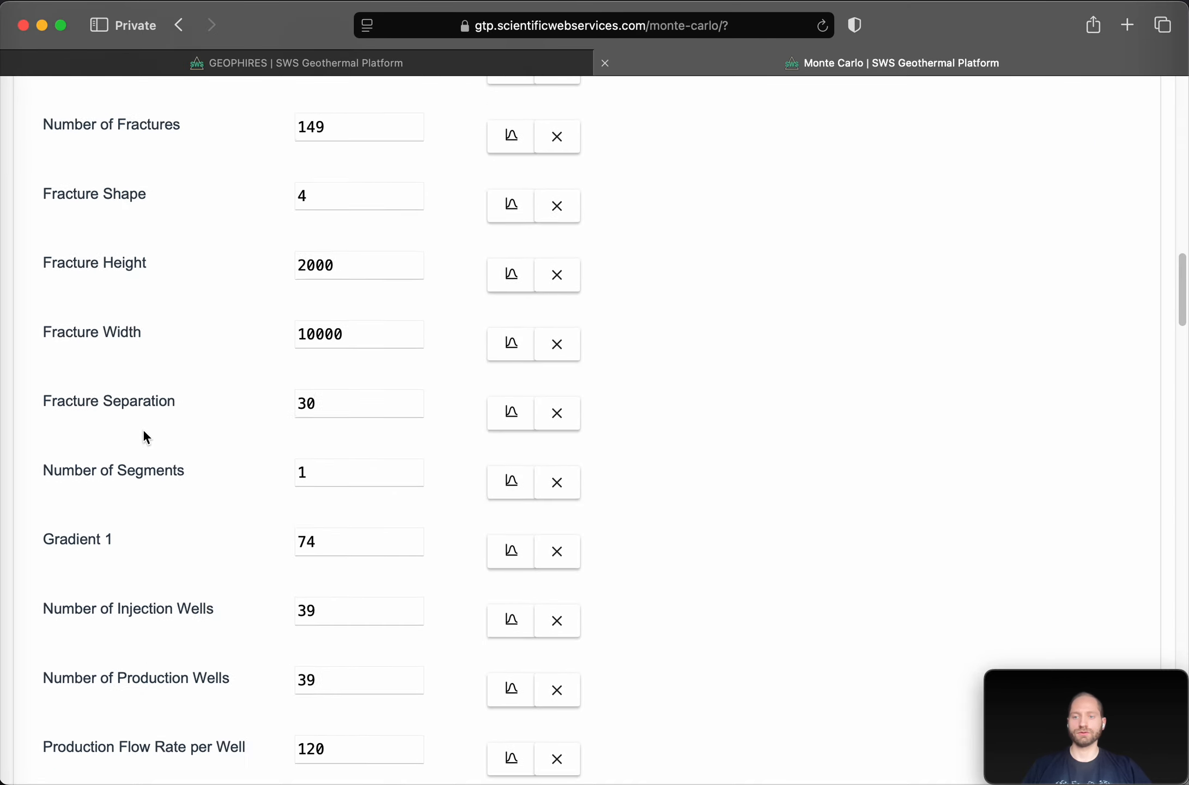
{"action": "scroll", "coordinate": [180, 566], "scroll_direction": "down", "scroll_amount": 18}
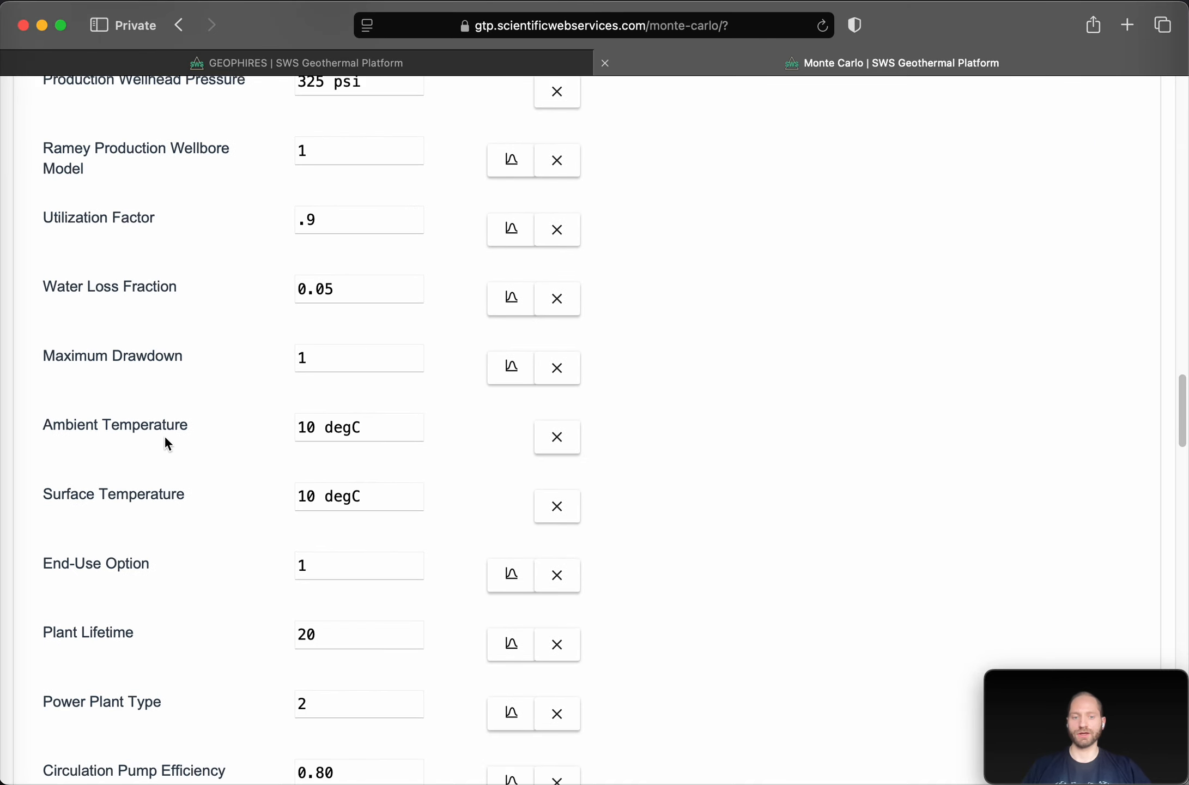
{"action": "scroll", "coordinate": [131, 535], "scroll_direction": "down", "scroll_amount": 6}
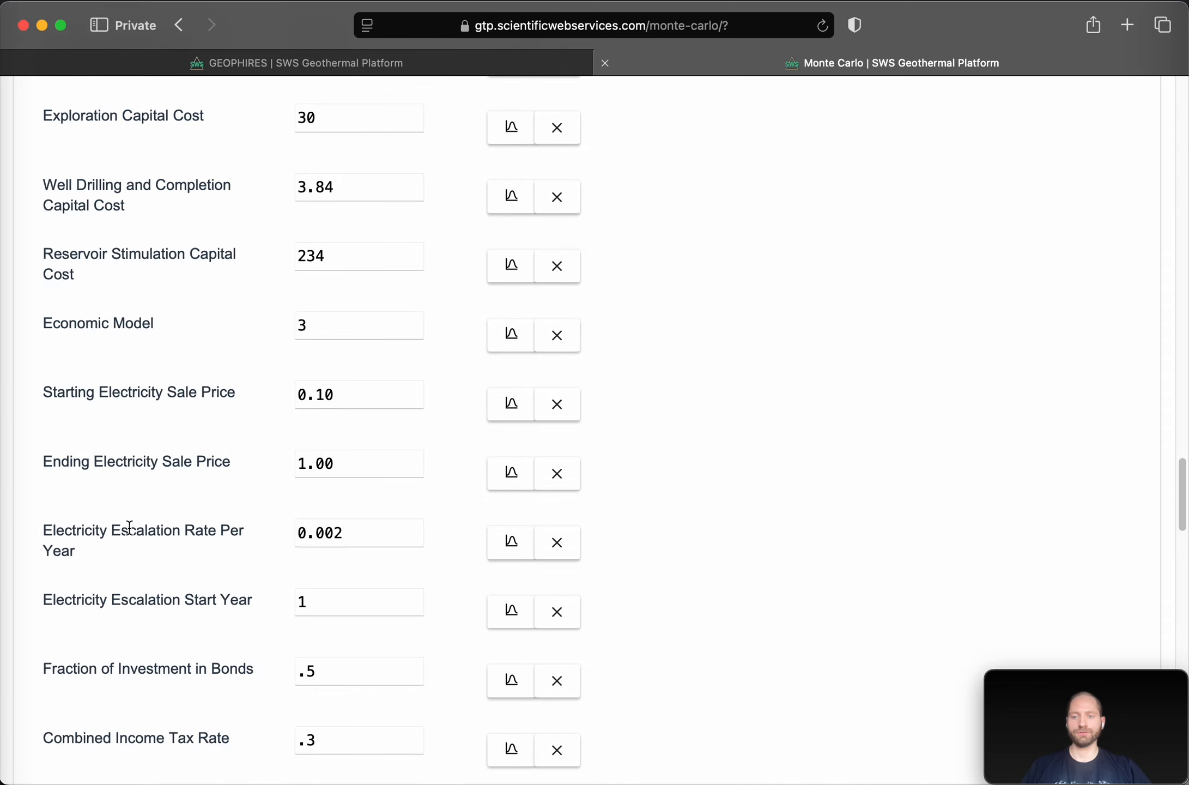
{"action": "scroll", "coordinate": [133, 524], "scroll_direction": "up", "scroll_amount": 1}
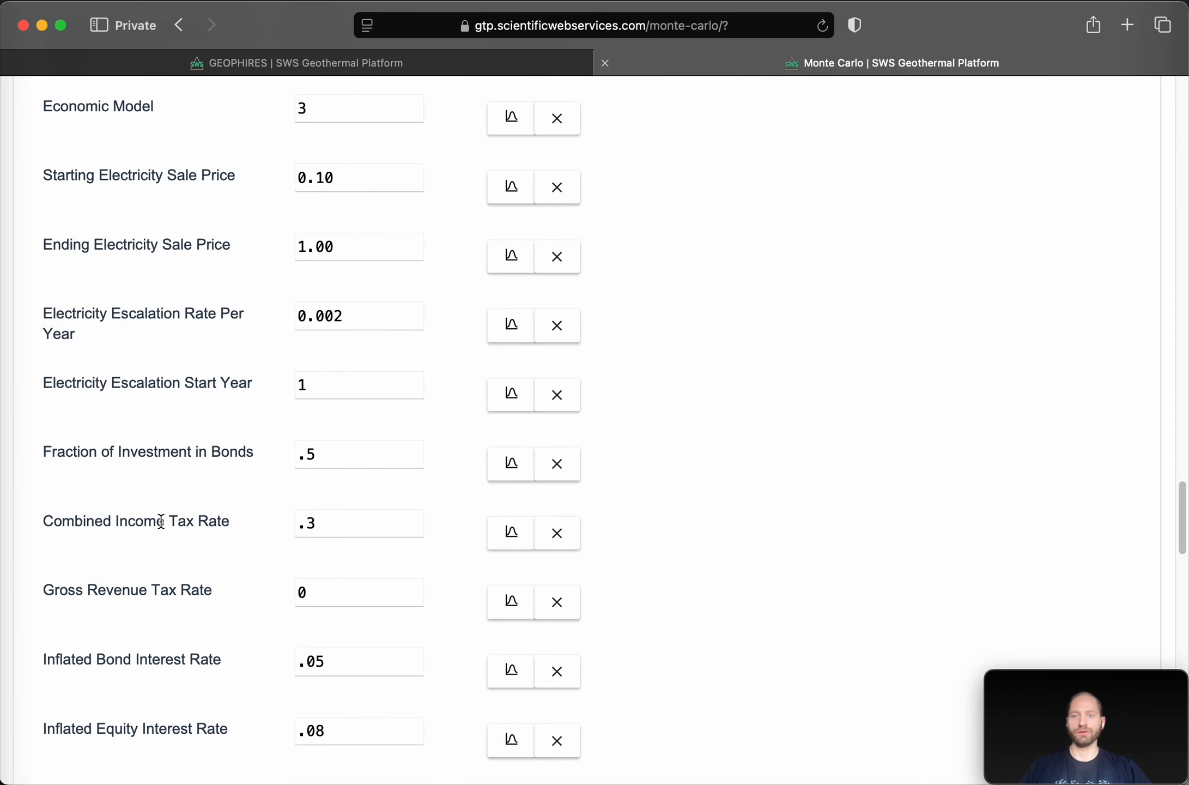
{"action": "left_click", "coordinate": [501, 199]}
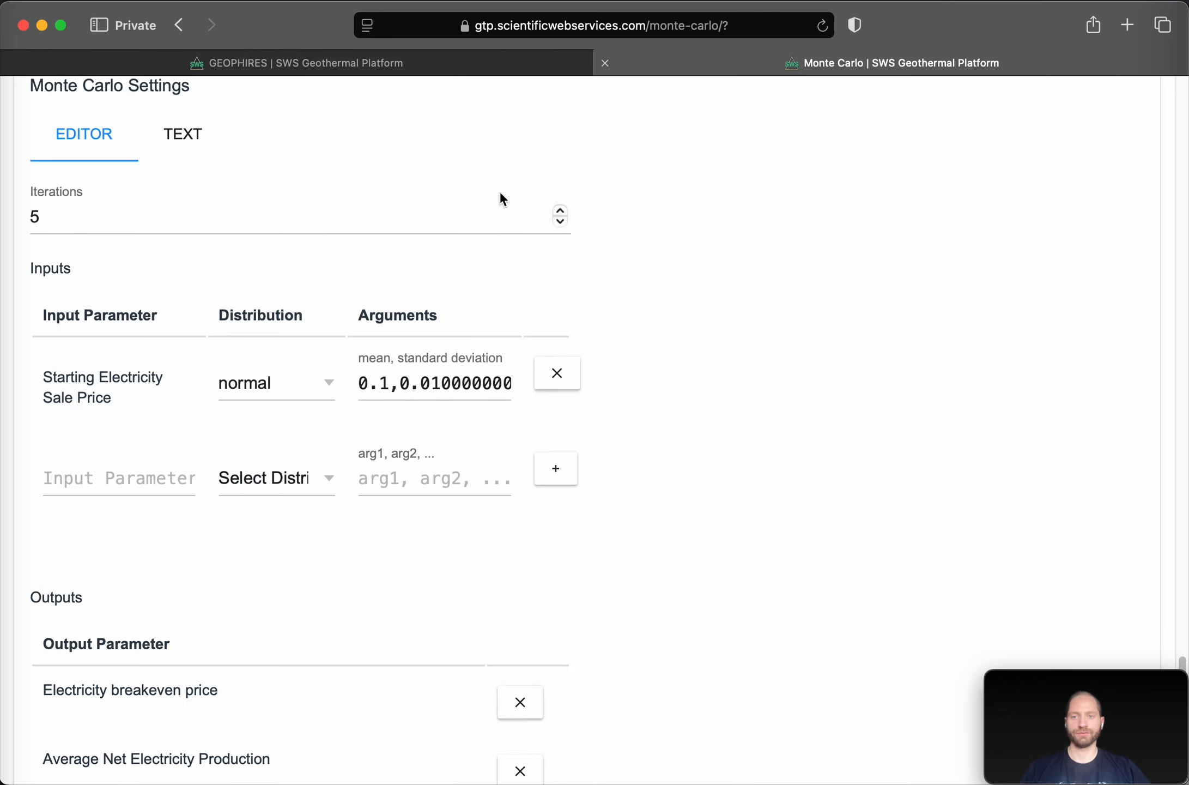
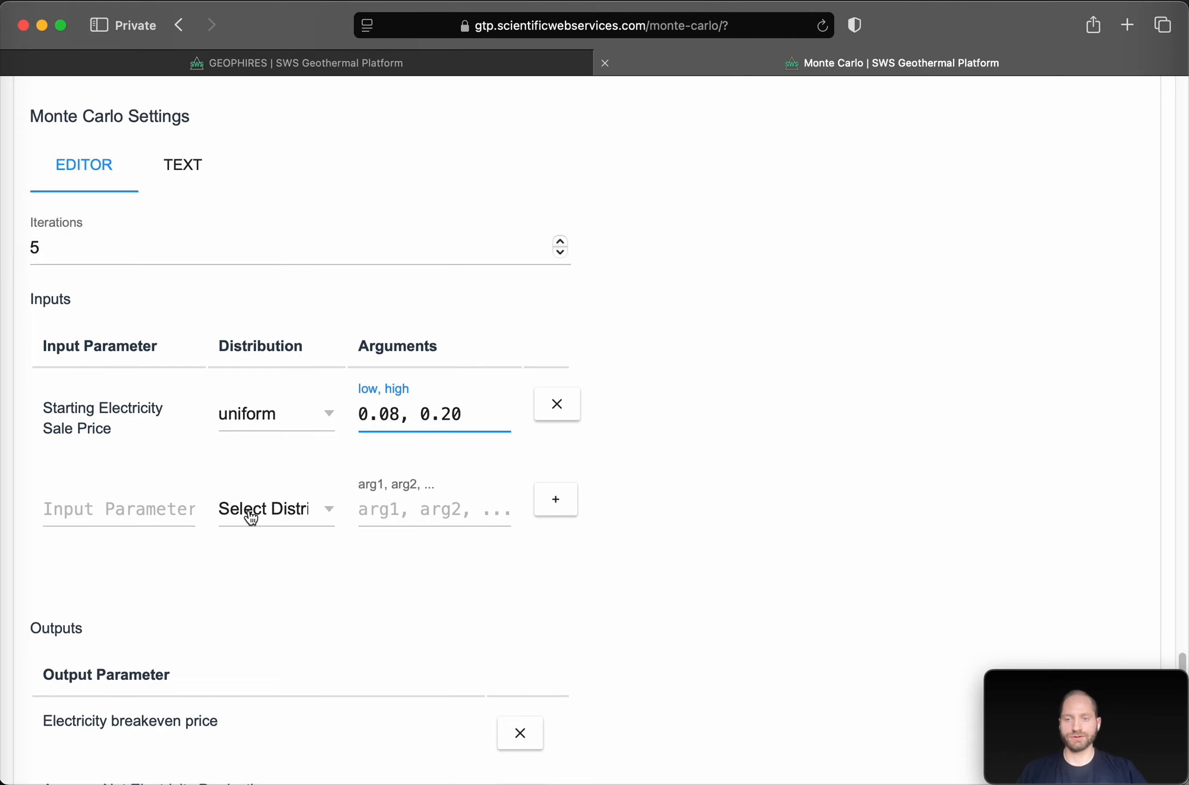
Add Electricity Escalation Rate Per Year from the simulation parameters as a normally distributed Monte Carlo input
{"action": "scroll", "coordinate": [106, 441], "scroll_direction": "down", "scroll_amount": 20}
{"action": "scroll", "coordinate": [202, 545], "scroll_direction": "up", "scroll_amount": 10}
{"action": "scroll", "coordinate": [168, 527], "scroll_direction": "up", "scroll_amount": 7}
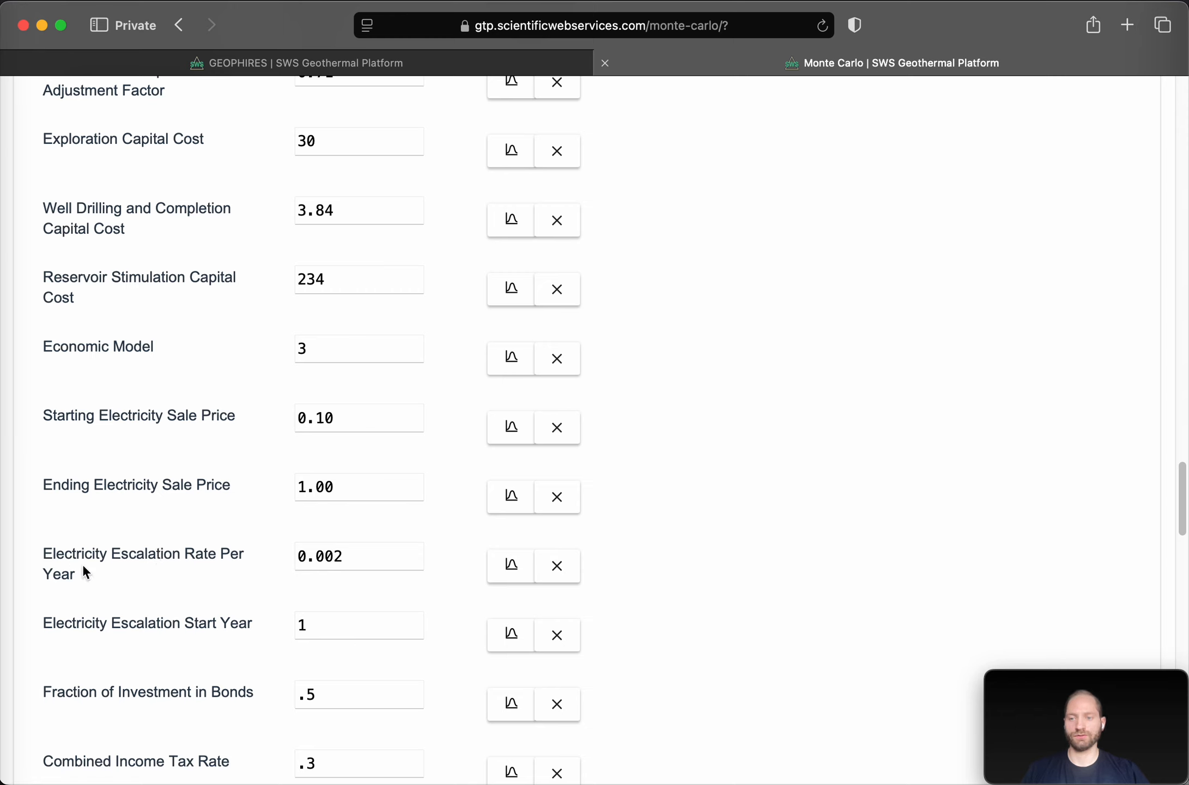
{"action": "left_click", "coordinate": [511, 573]}
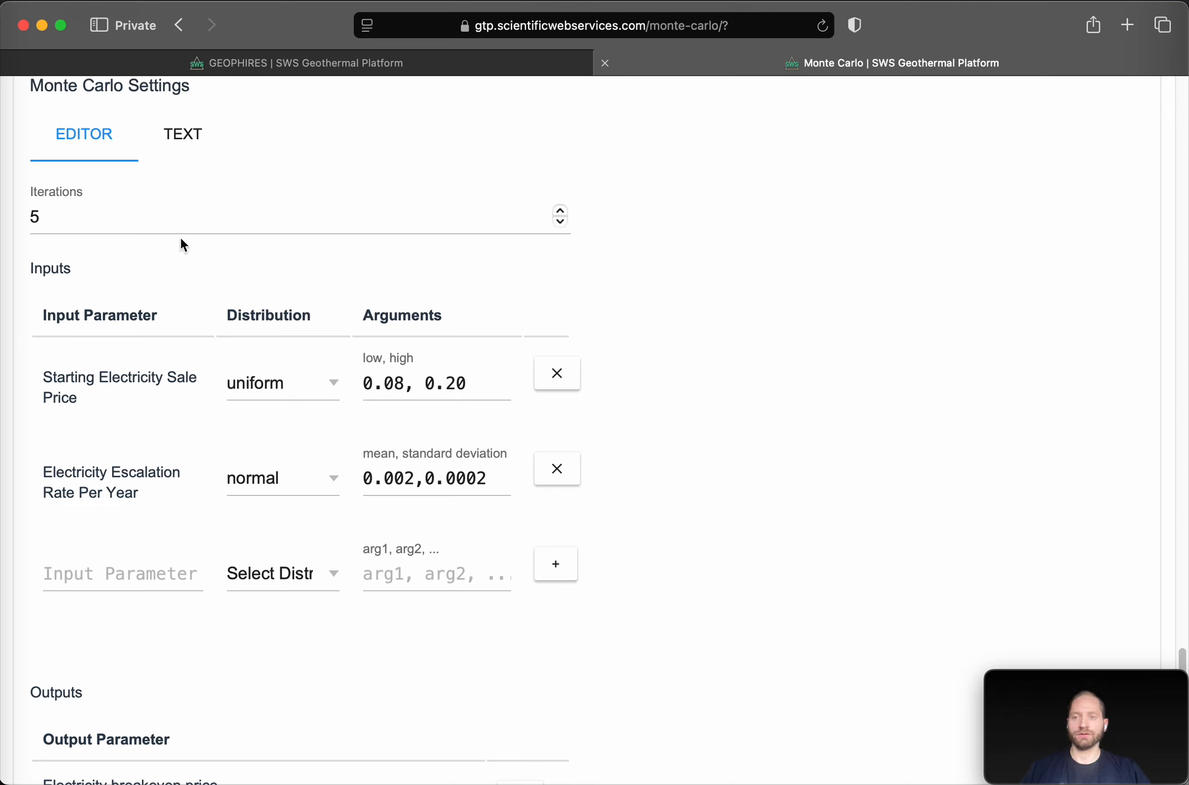
Set the number of iterations in the Monte Carlo settings to 100
{"action": "double_click", "coordinate": [162, 215]}
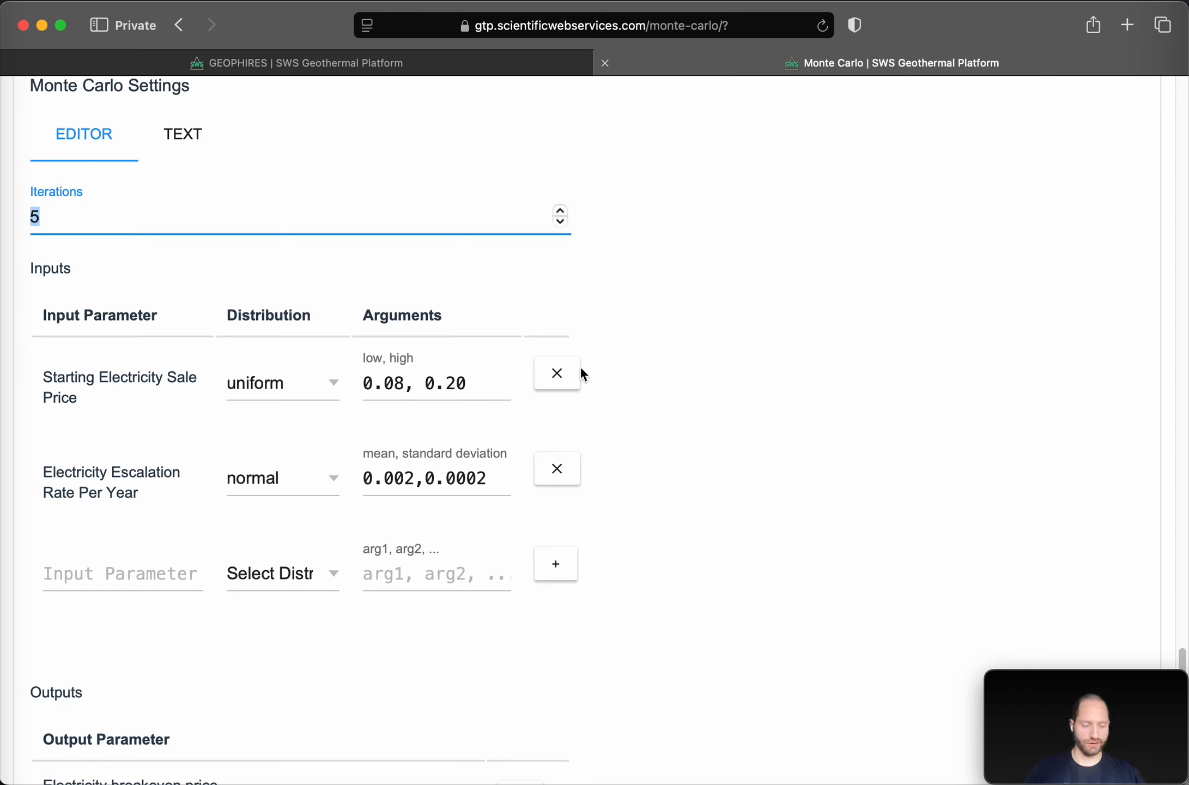
{"action": "type", "text": "100"}
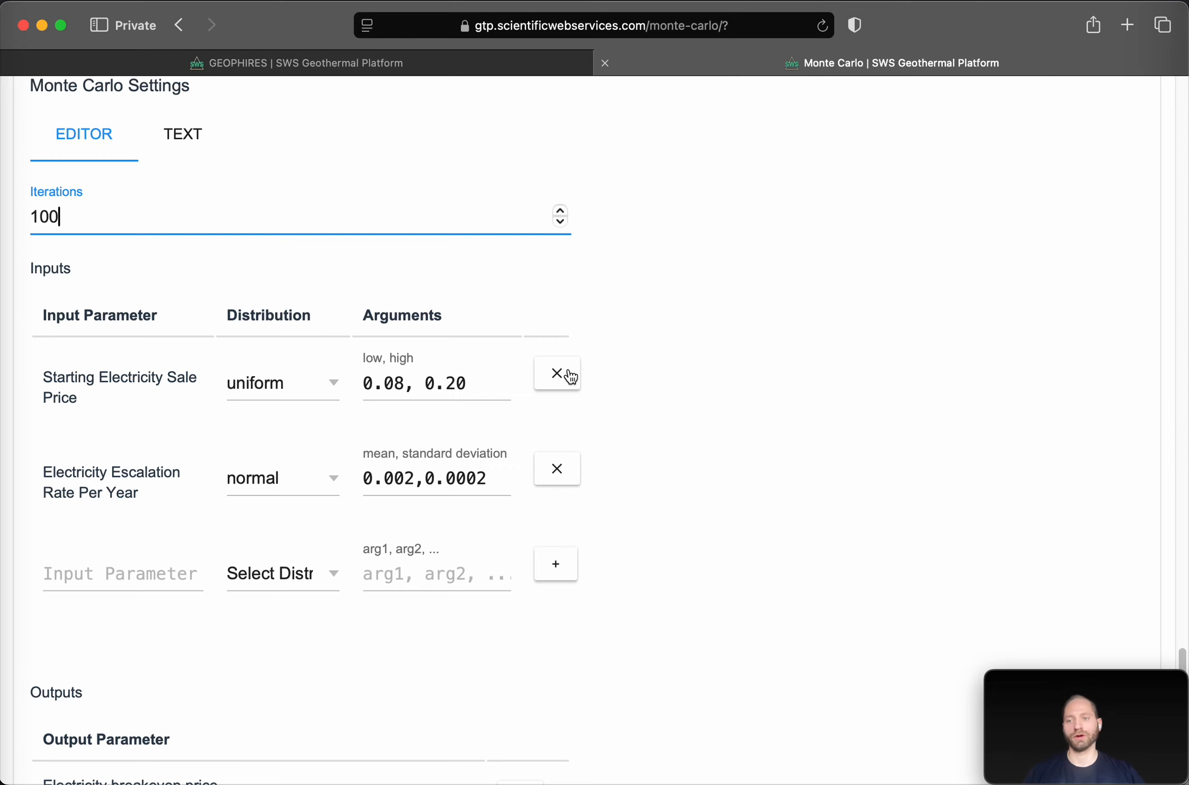
{"action": "left_click", "coordinate": [737, 455]}
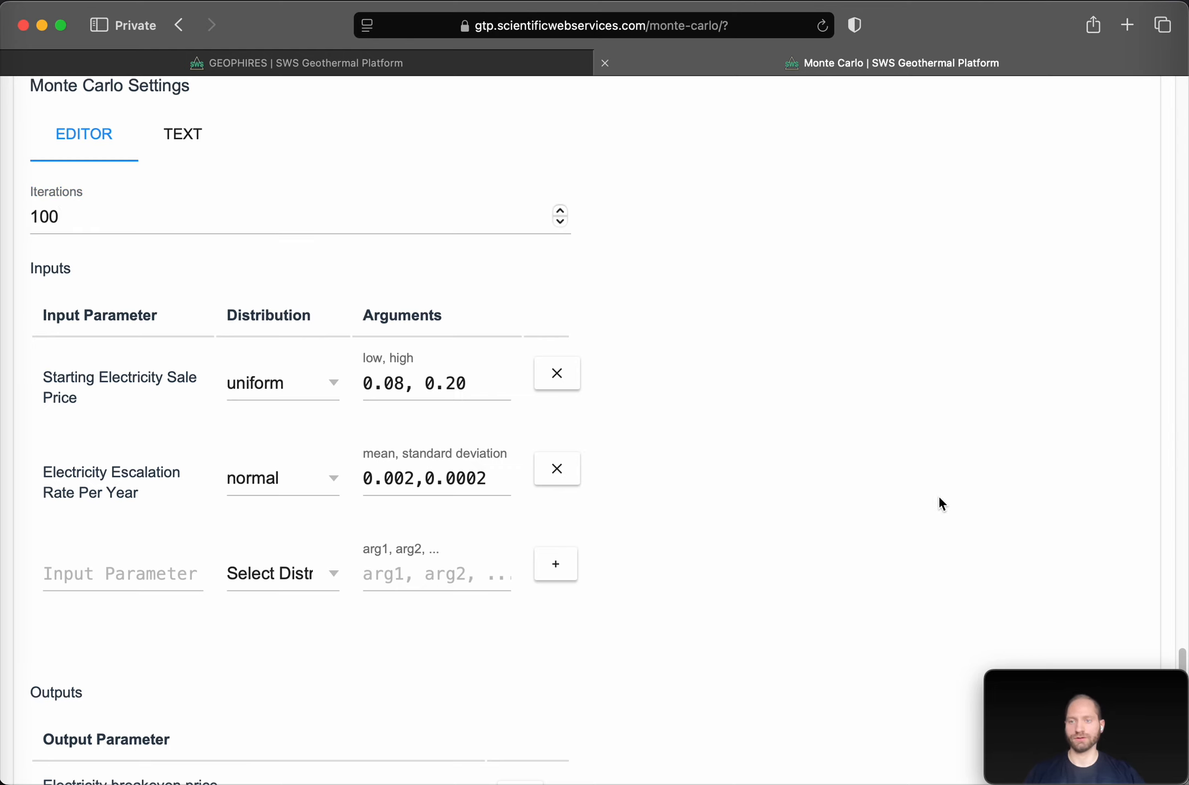
Remove Electricity breakeven price, Average Net Electricity Production and Average Production Temperature from the Monte Carlo output parameters
{"action": "scroll", "coordinate": [941, 460], "scroll_direction": "down", "scroll_amount": 1}
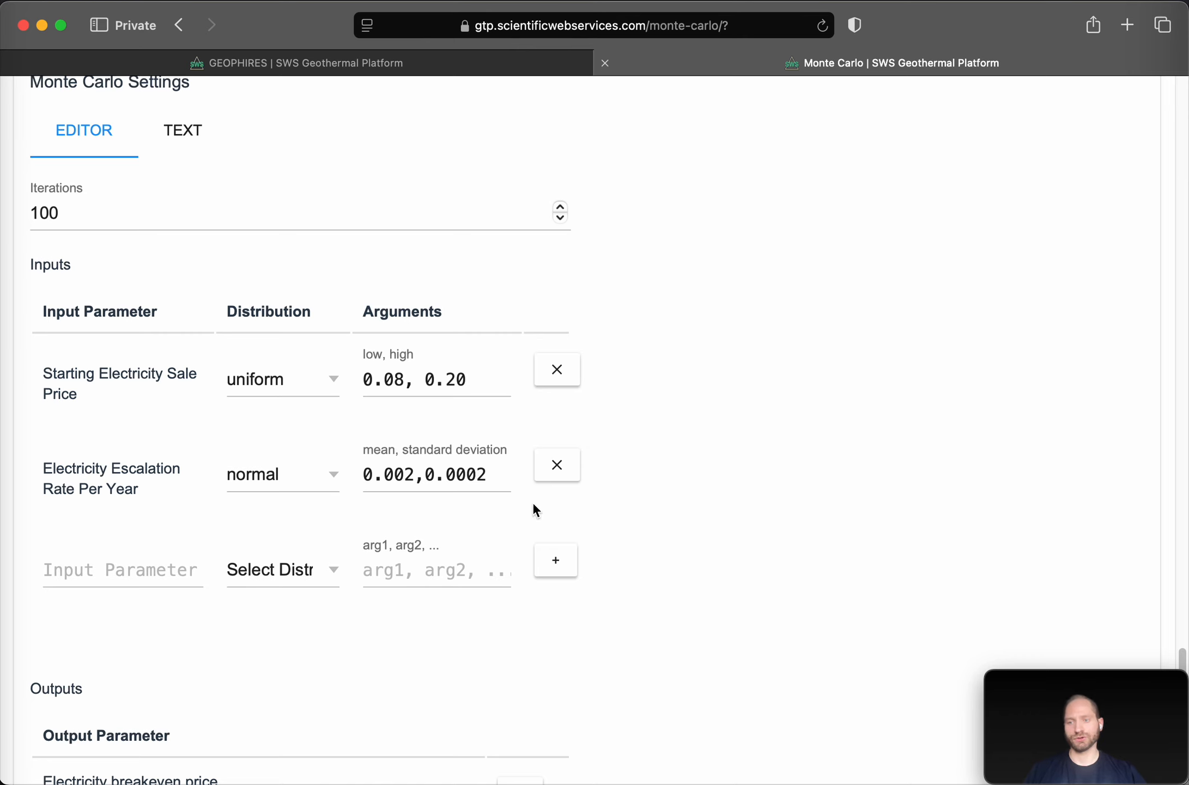
{"action": "scroll", "coordinate": [816, 401], "scroll_direction": "down", "scroll_amount": 2}
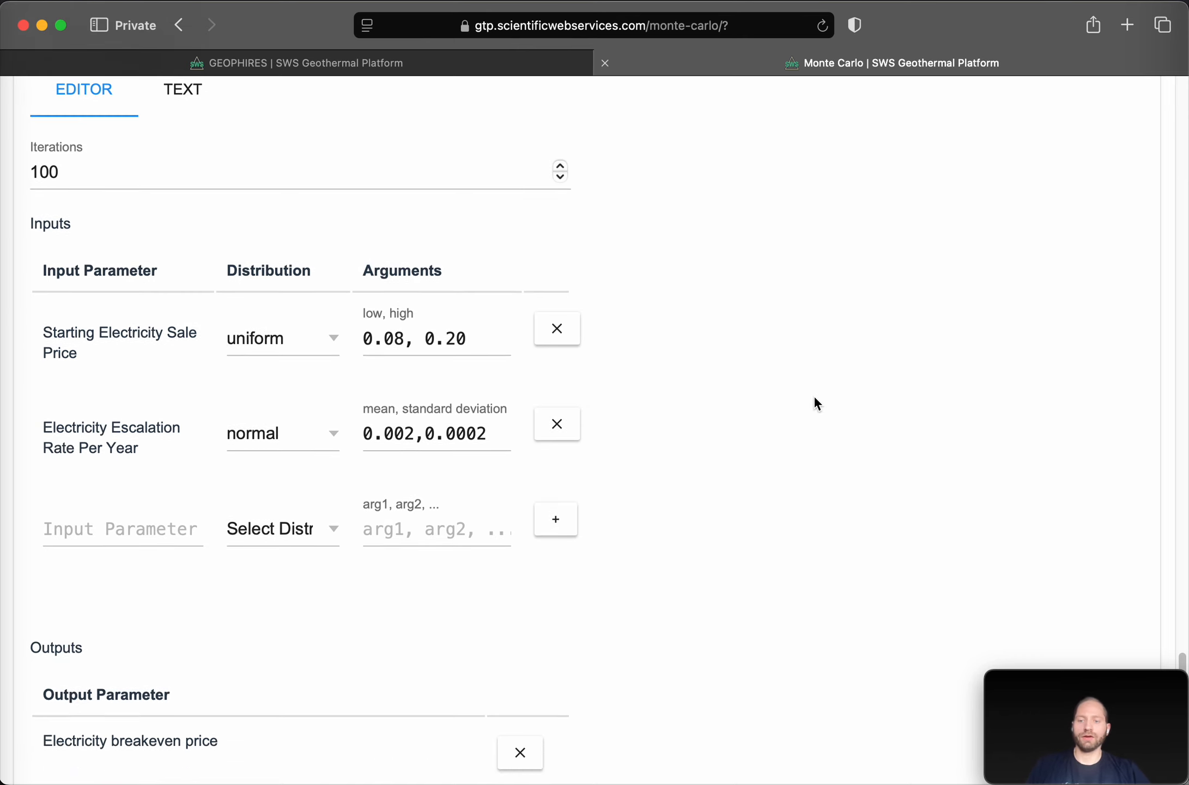
{"action": "scroll", "coordinate": [814, 403], "scroll_direction": "down", "scroll_amount": 10}
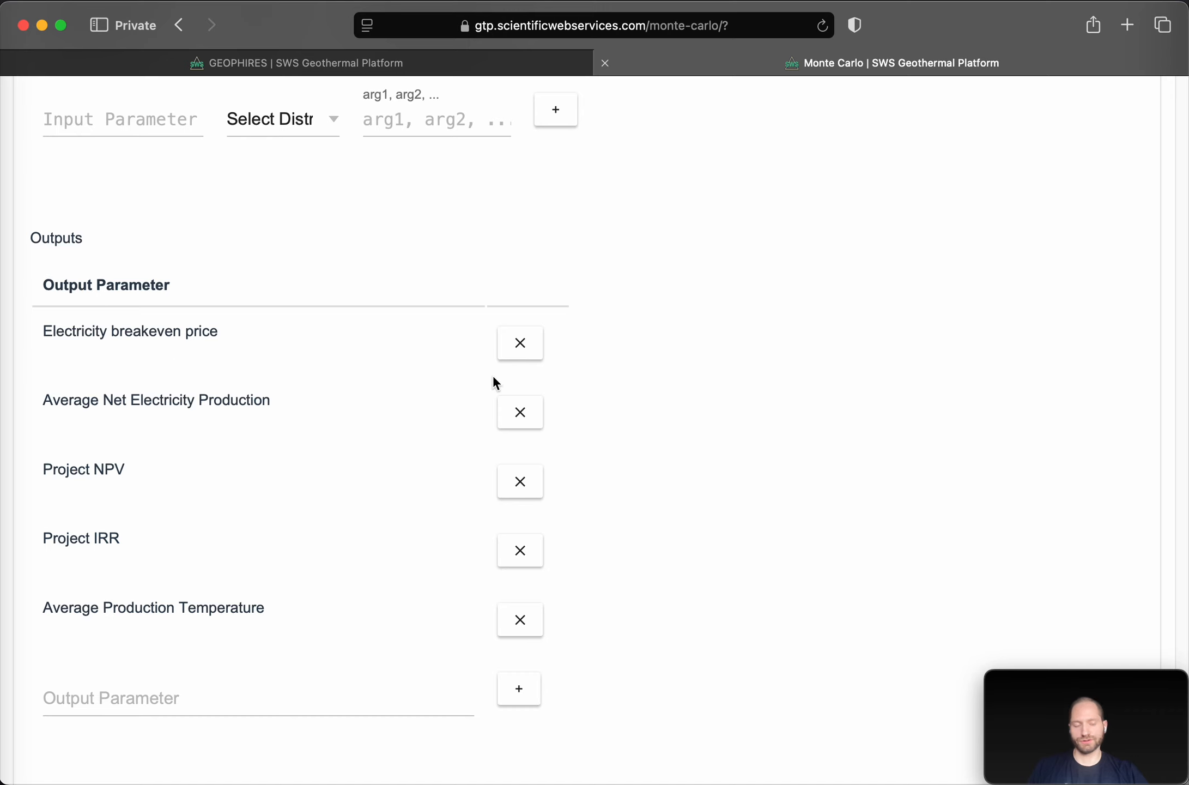
{"action": "left_click", "coordinate": [750, 416]}
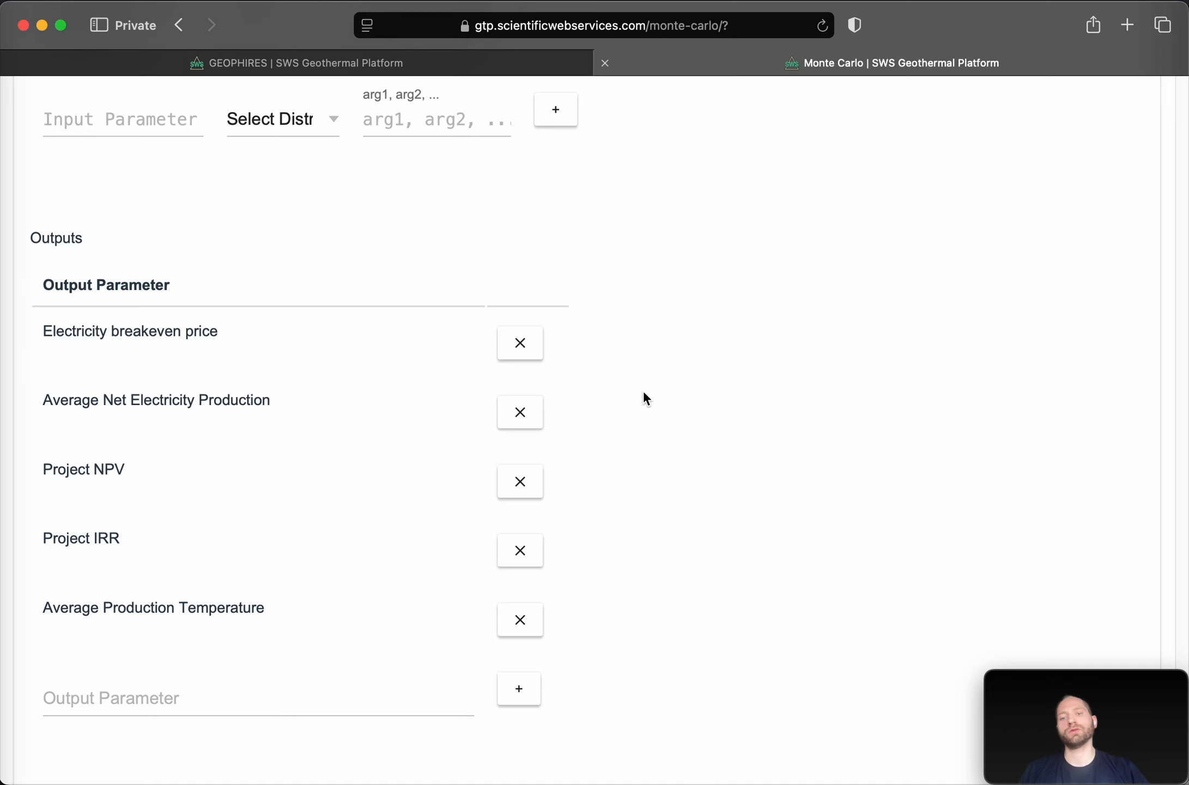
{"action": "left_click", "coordinate": [521, 343]}
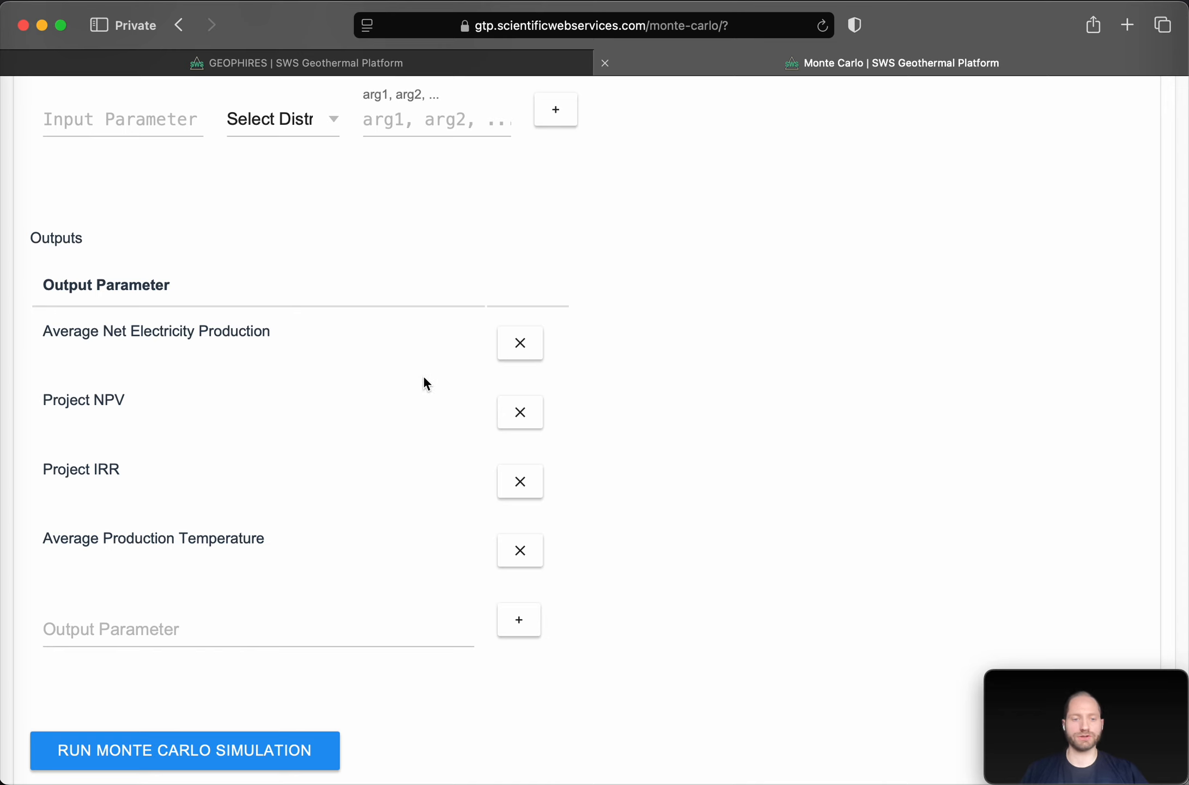
{"action": "left_click", "coordinate": [521, 343]}
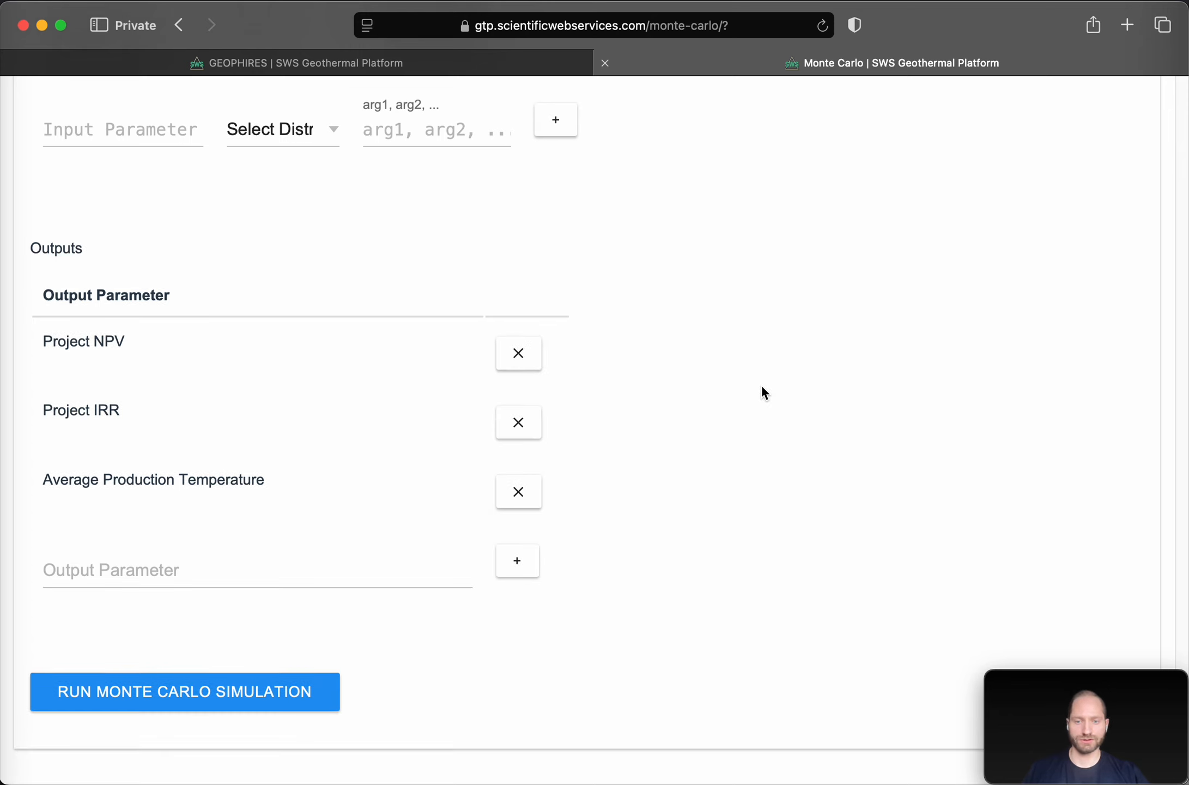
{"action": "left_click", "coordinate": [515, 504]}
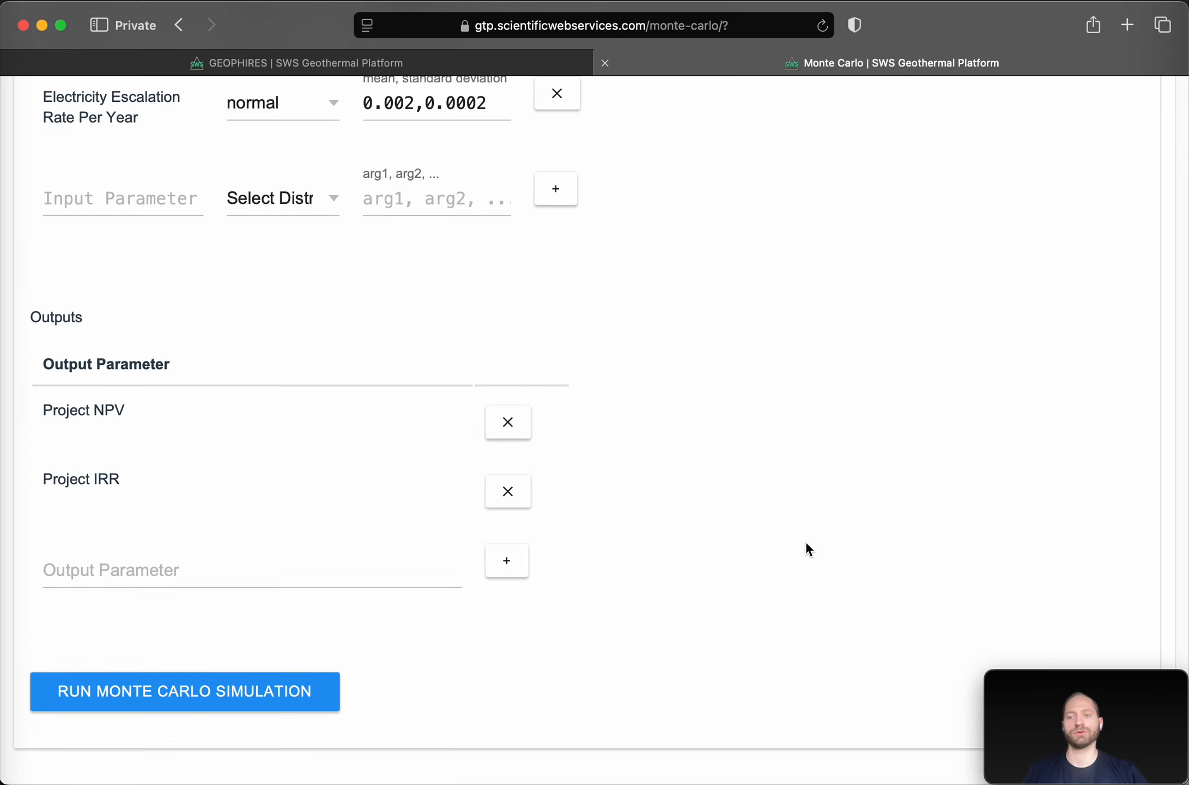
Add Project MOIC to the Monte Carlo output parameters
{"action": "left_click", "coordinate": [276, 564]}
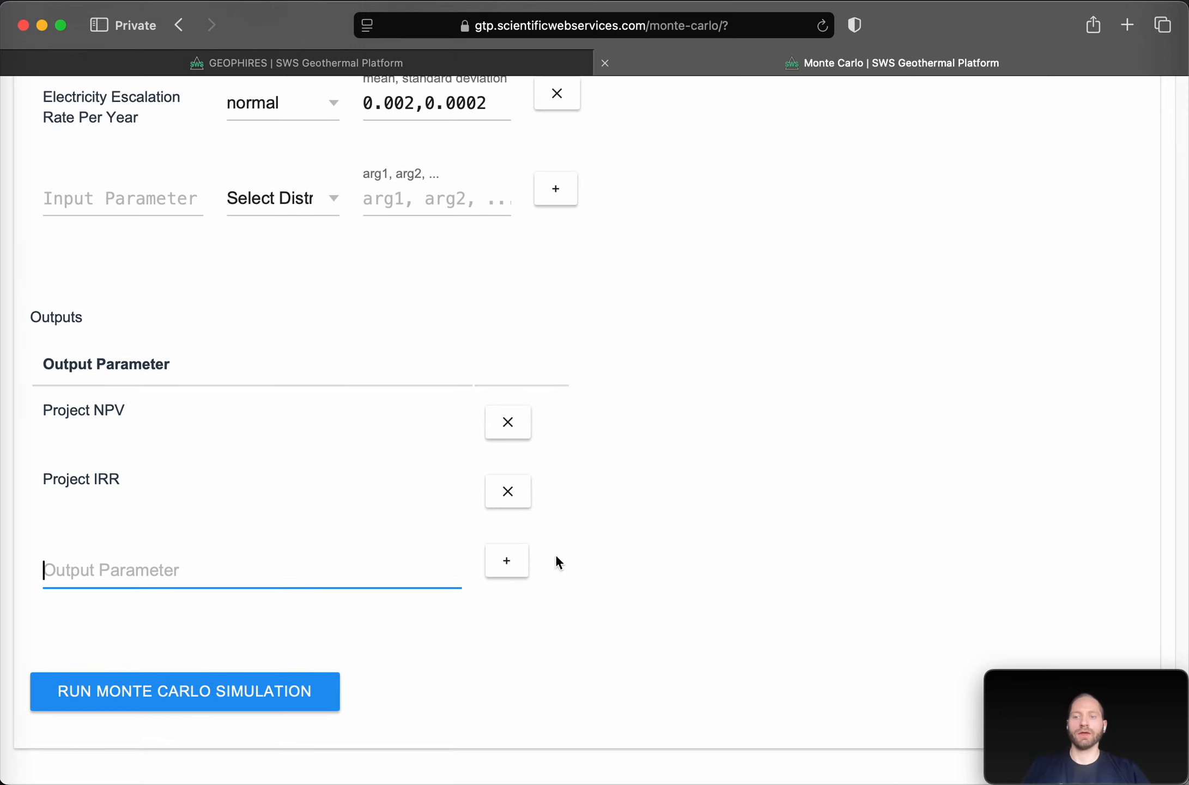
{"action": "left_click", "coordinate": [99, 409]}
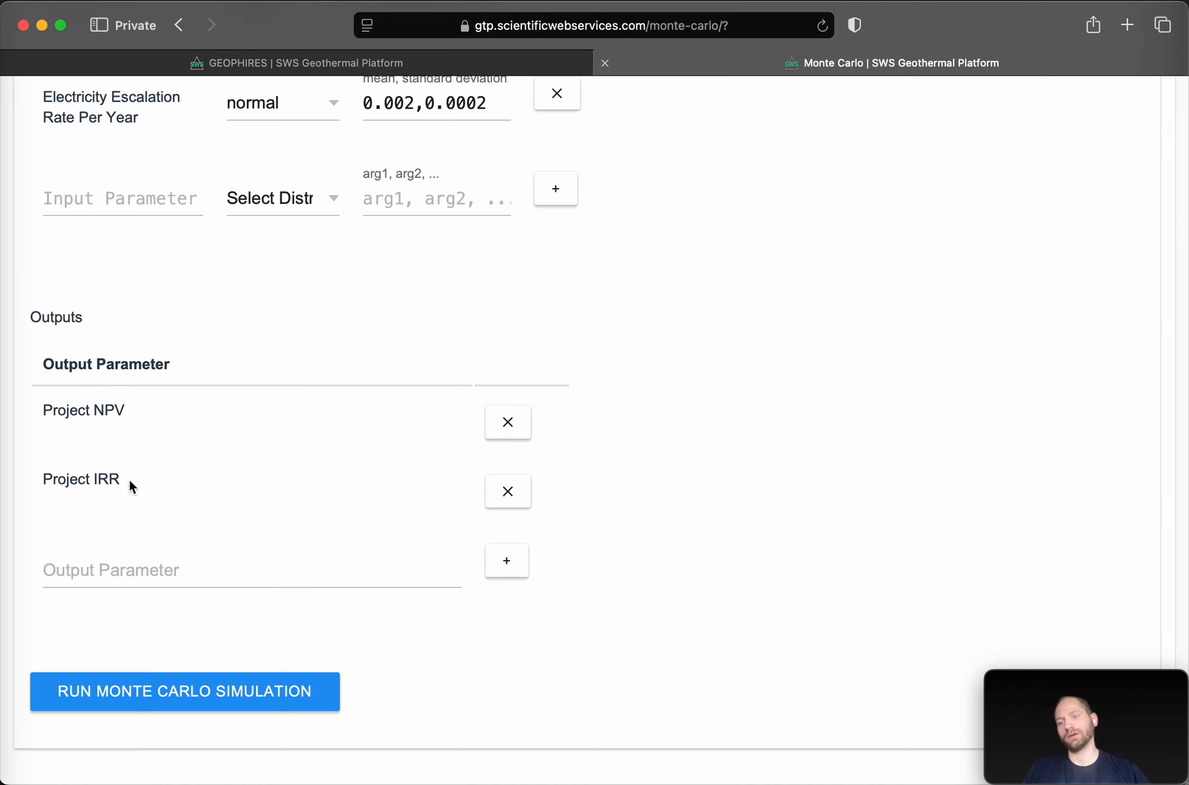
{"action": "left_click", "coordinate": [119, 564]}
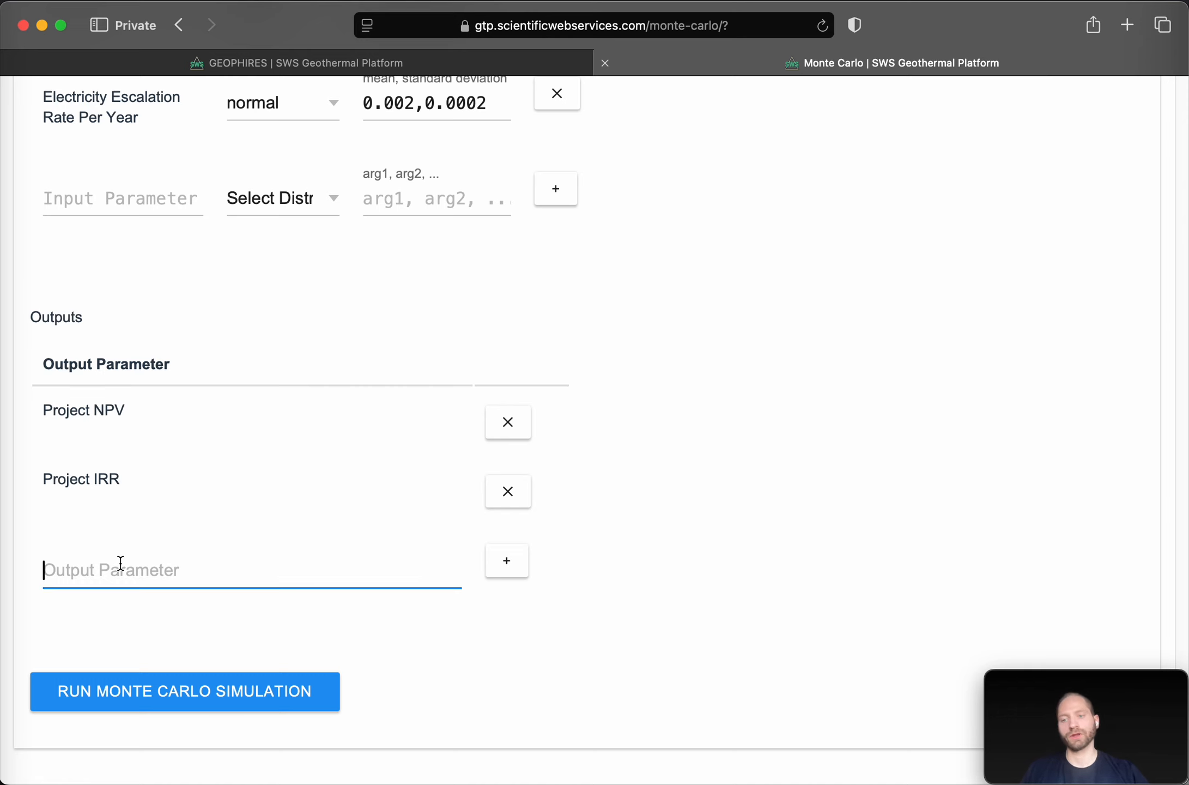
{"action": "type", "text": "Project"}
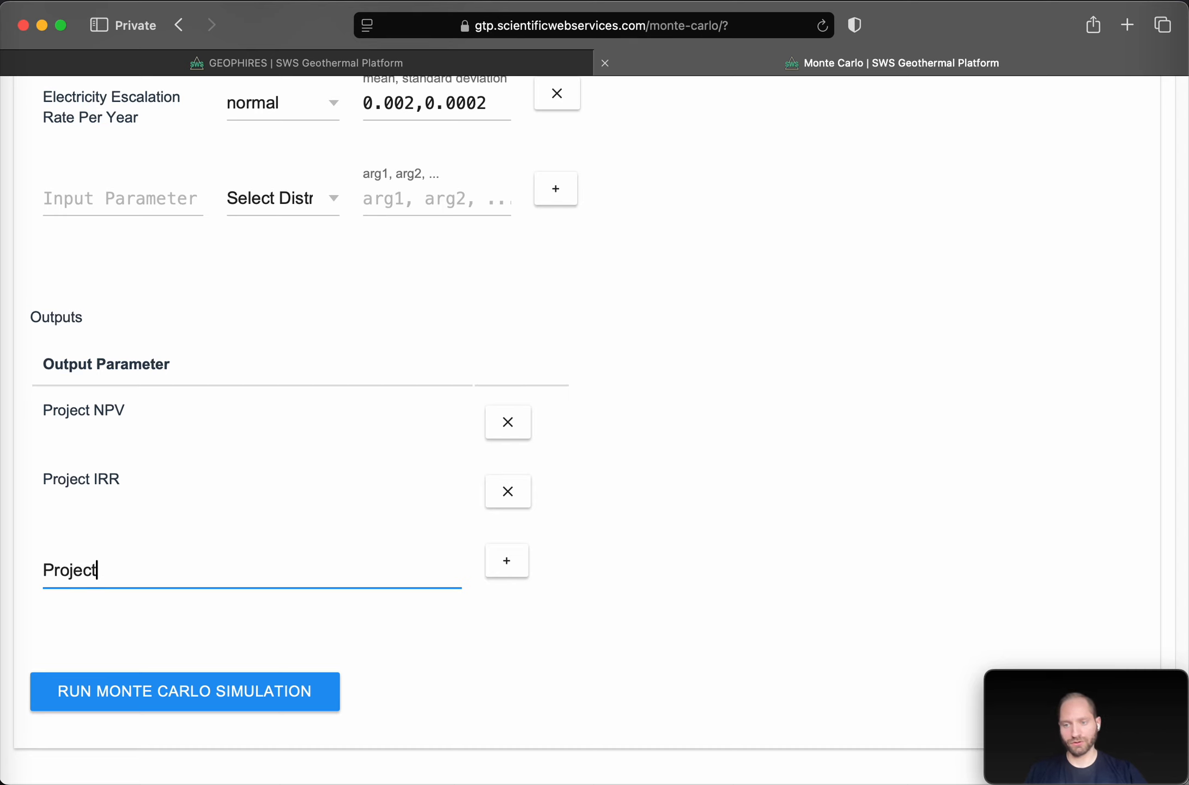
{"action": "type", "text": " MOIC"}
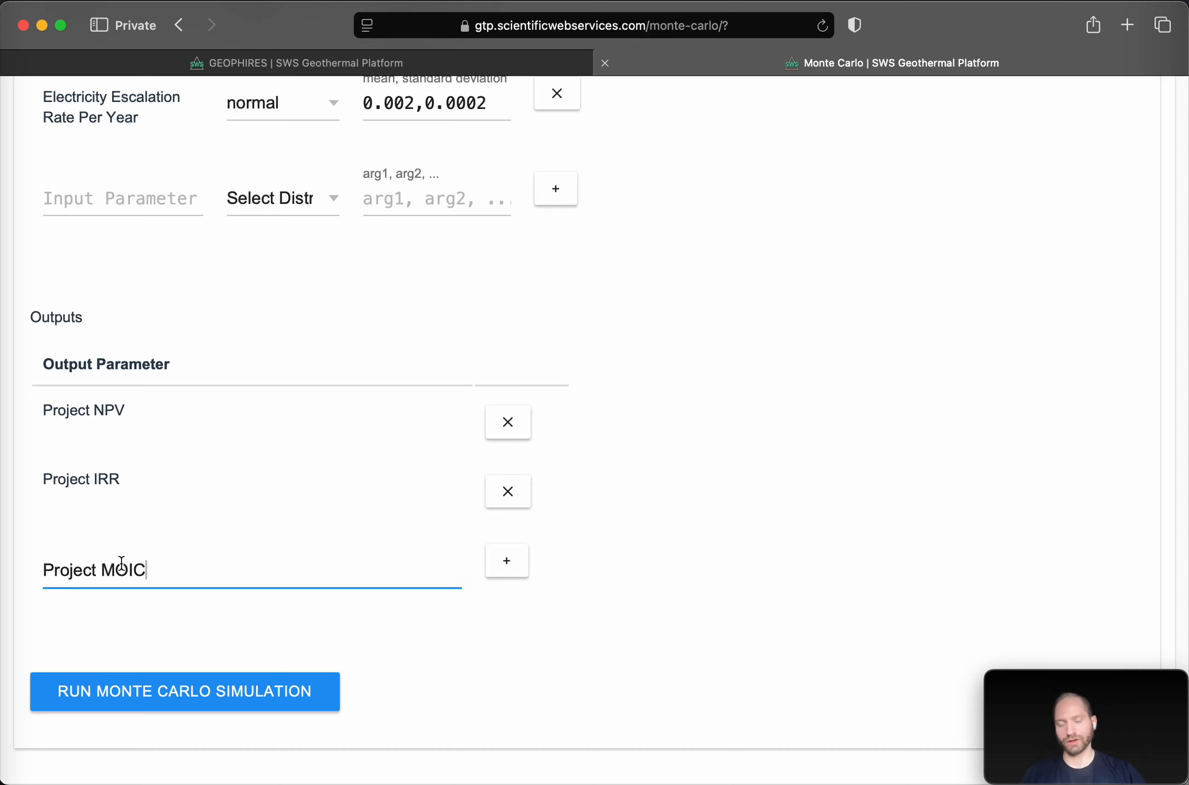
{"action": "left_click", "coordinate": [506, 576]}
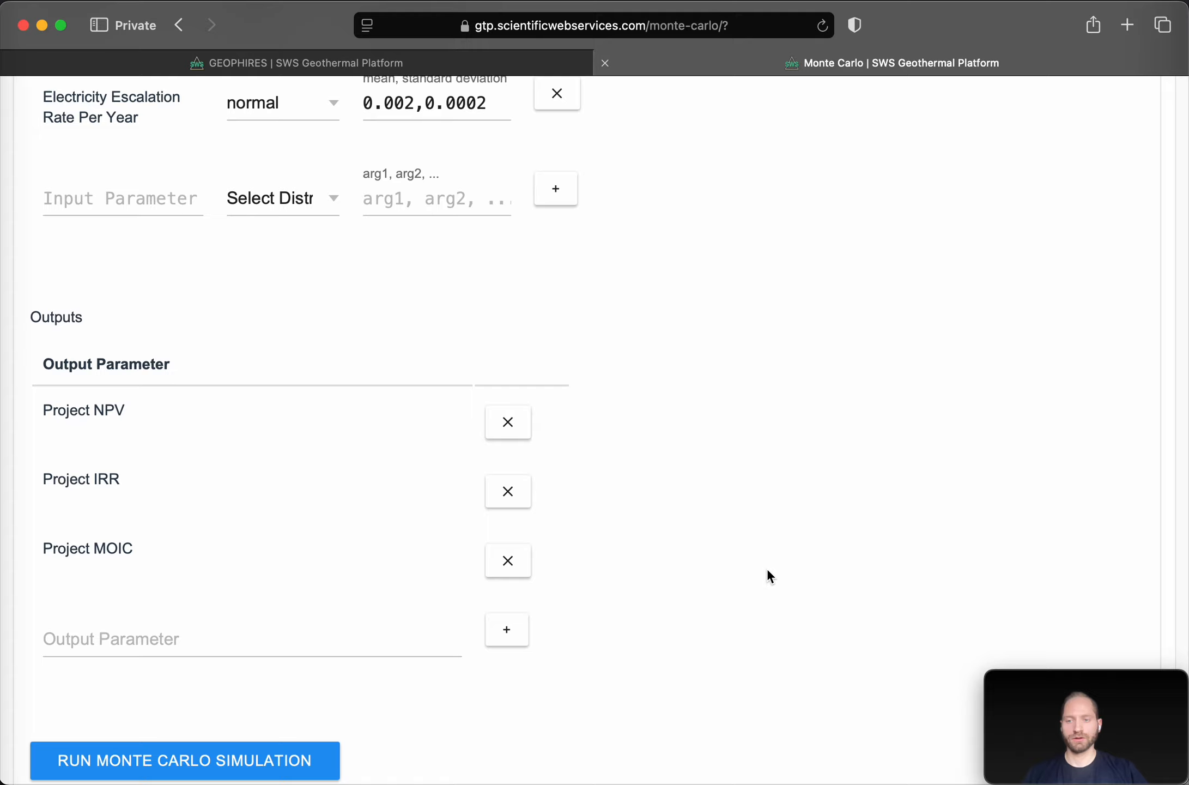
Review the simulation program input parameters and the Monte Carlo iterations, input distributions and arguments
{"action": "scroll", "coordinate": [757, 579], "scroll_direction": "up", "scroll_amount": 10}
{"action": "scroll", "coordinate": [760, 594], "scroll_direction": "down", "scroll_amount": 1}
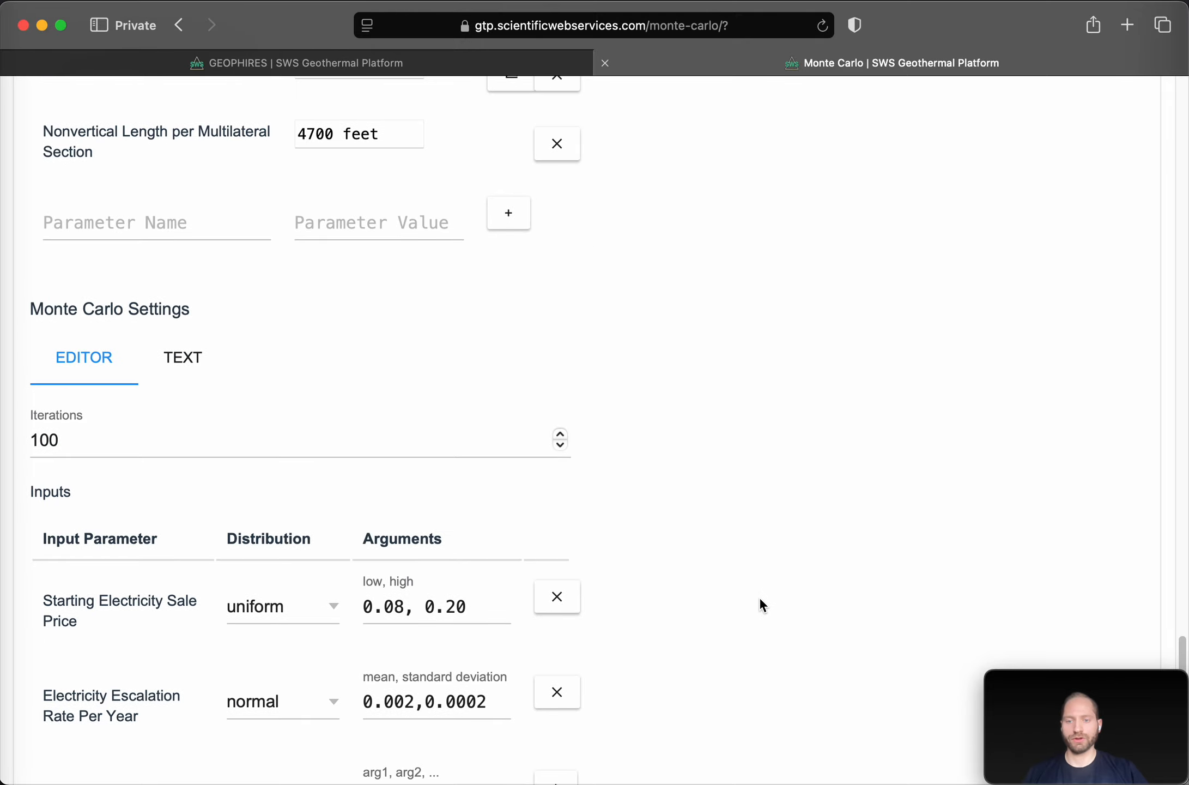
{"action": "scroll", "coordinate": [762, 592], "scroll_direction": "up", "scroll_amount": 20}
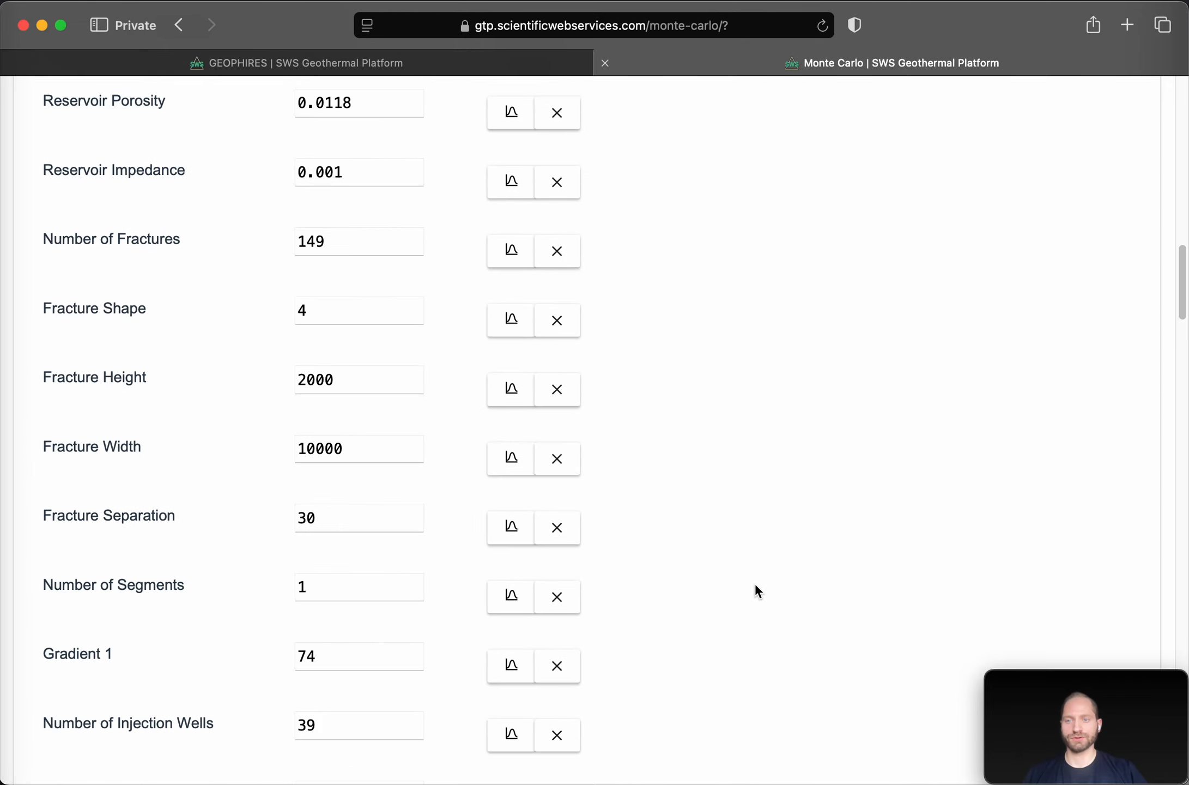
{"action": "scroll", "coordinate": [172, 526], "scroll_direction": "up", "scroll_amount": 4}
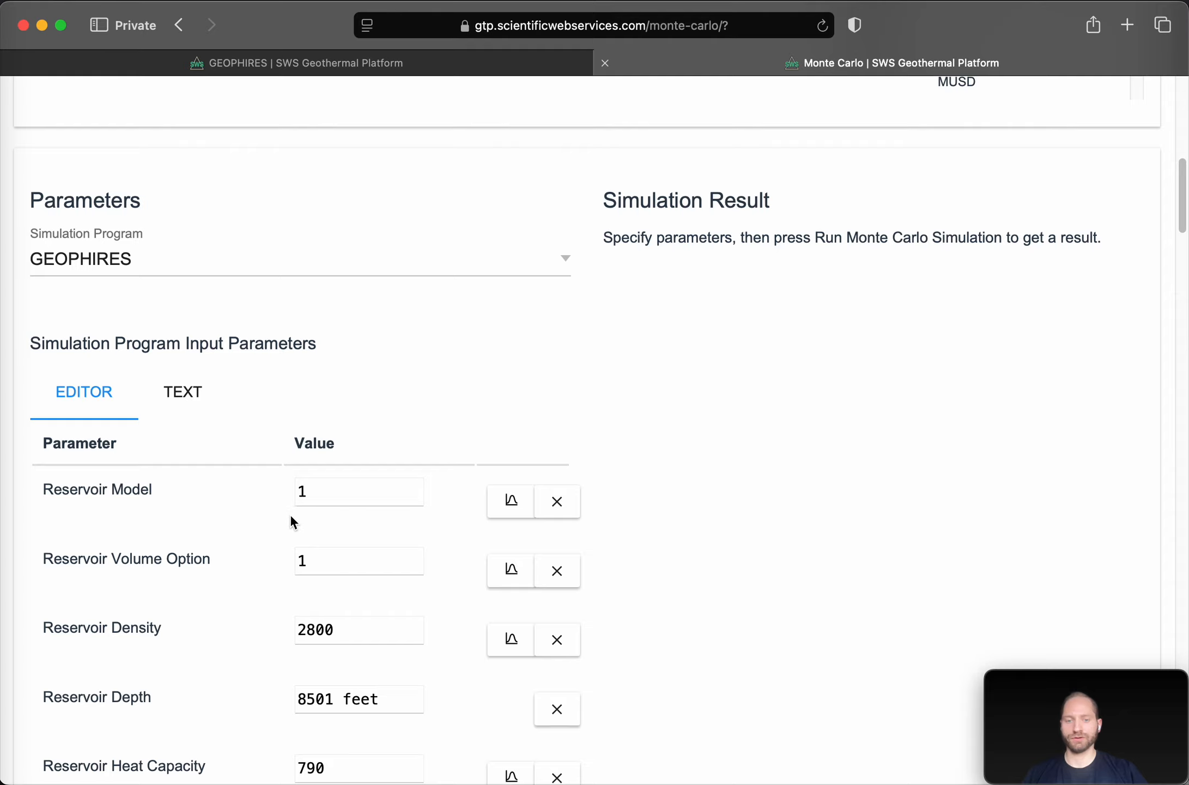
{"action": "scroll", "coordinate": [291, 517], "scroll_direction": "down", "scroll_amount": 8}
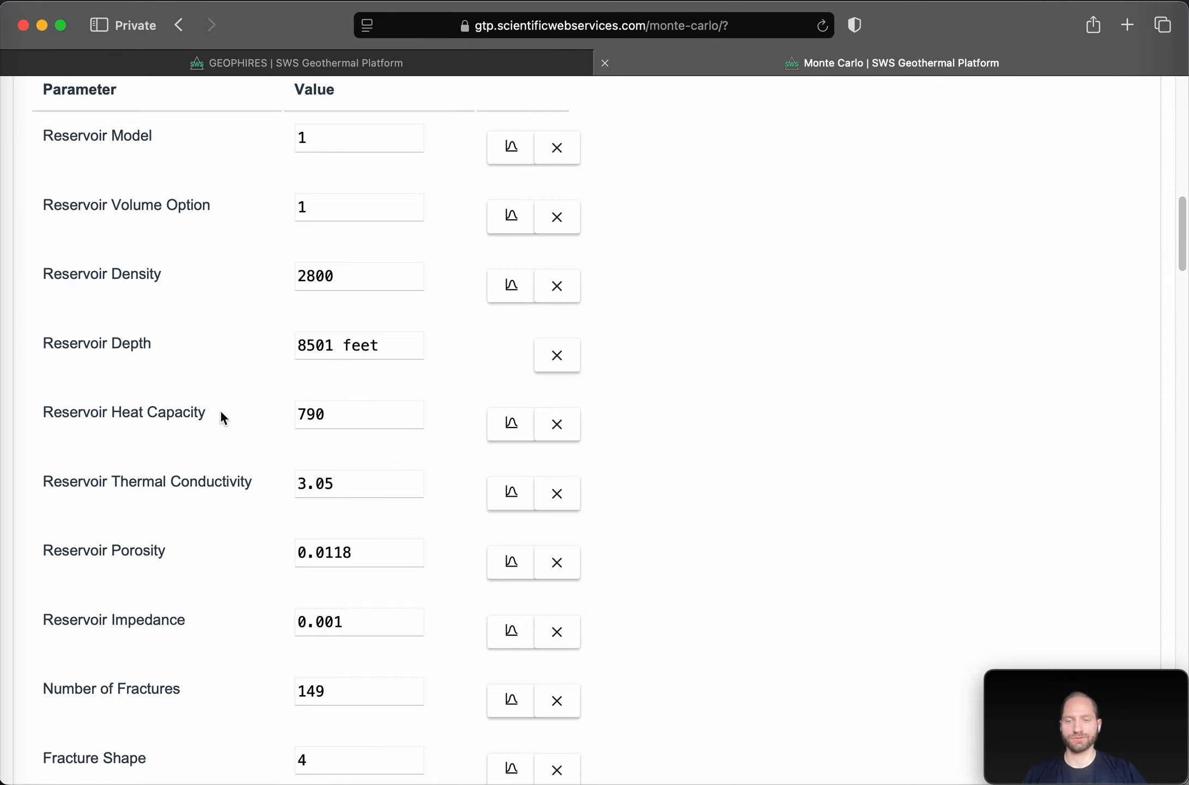
{"action": "scroll", "coordinate": [221, 451], "scroll_direction": "down", "scroll_amount": 20}
{"action": "scroll", "coordinate": [225, 461], "scroll_direction": "down", "scroll_amount": 20}
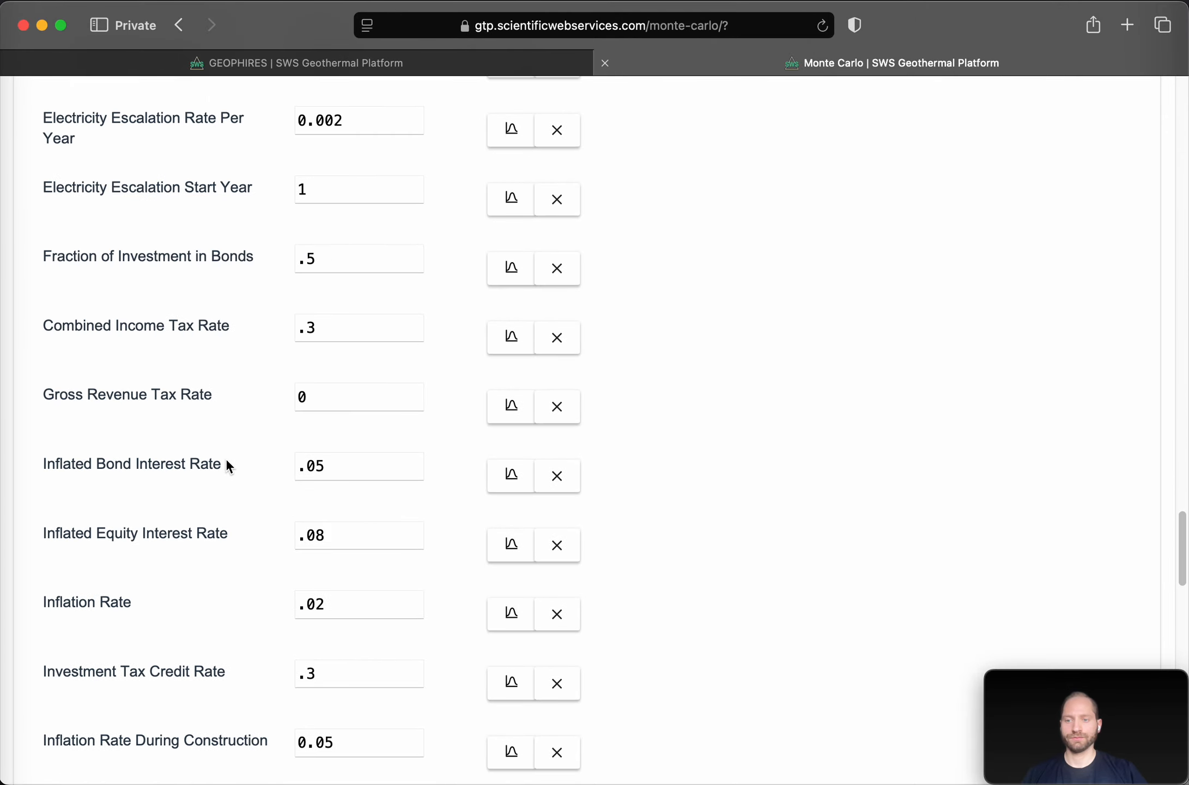
{"action": "scroll", "coordinate": [229, 459], "scroll_direction": "up", "scroll_amount": 1}
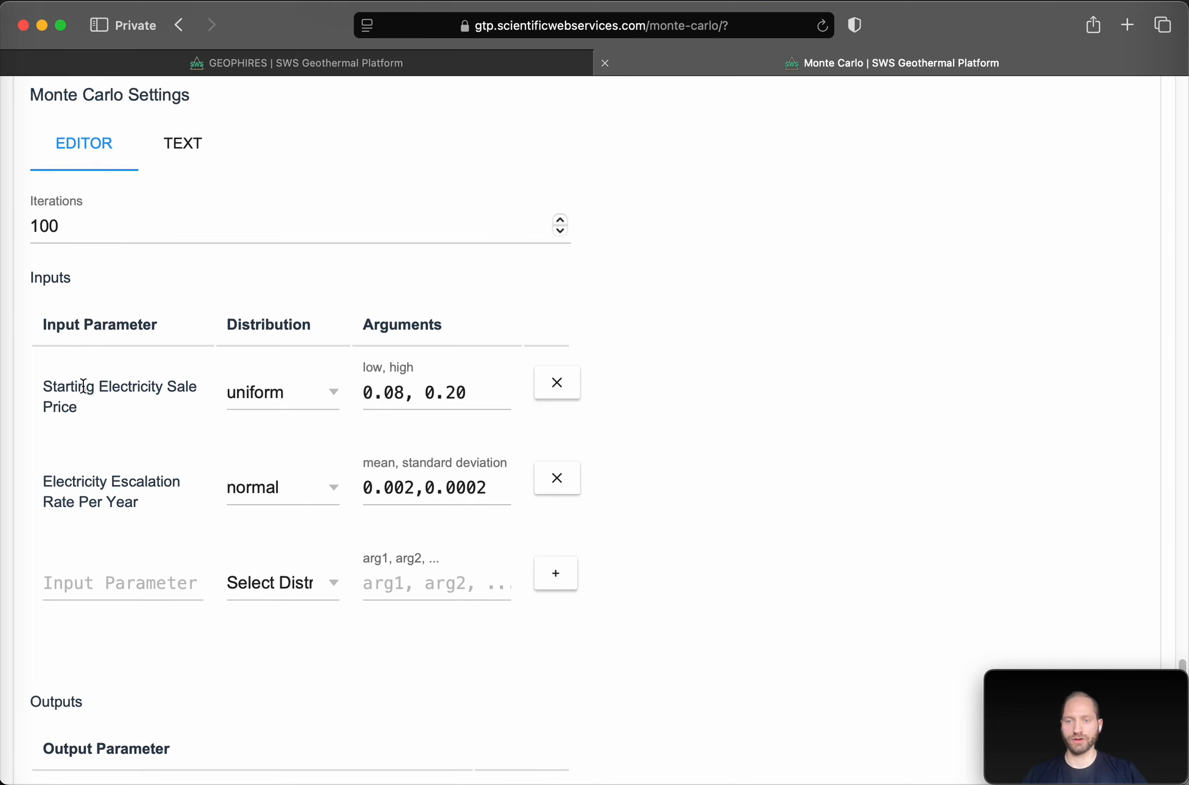
Run the Monte Carlo simulation with the configured inputs and the Project NPV, IRR and MOIC outputs
{"action": "scroll", "coordinate": [197, 543], "scroll_direction": "down", "scroll_amount": 5}
{"action": "scroll", "coordinate": [247, 573], "scroll_direction": "down", "scroll_amount": 6}
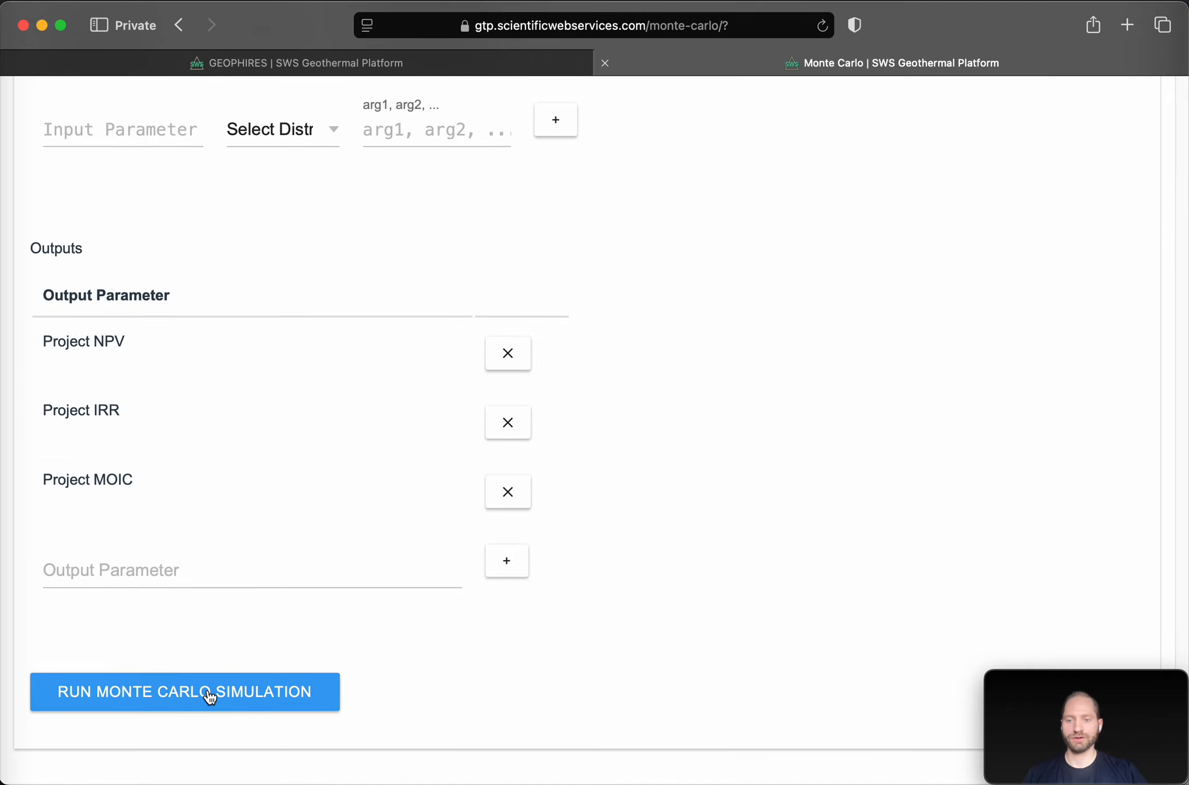
{"action": "left_click", "coordinate": [171, 692]}
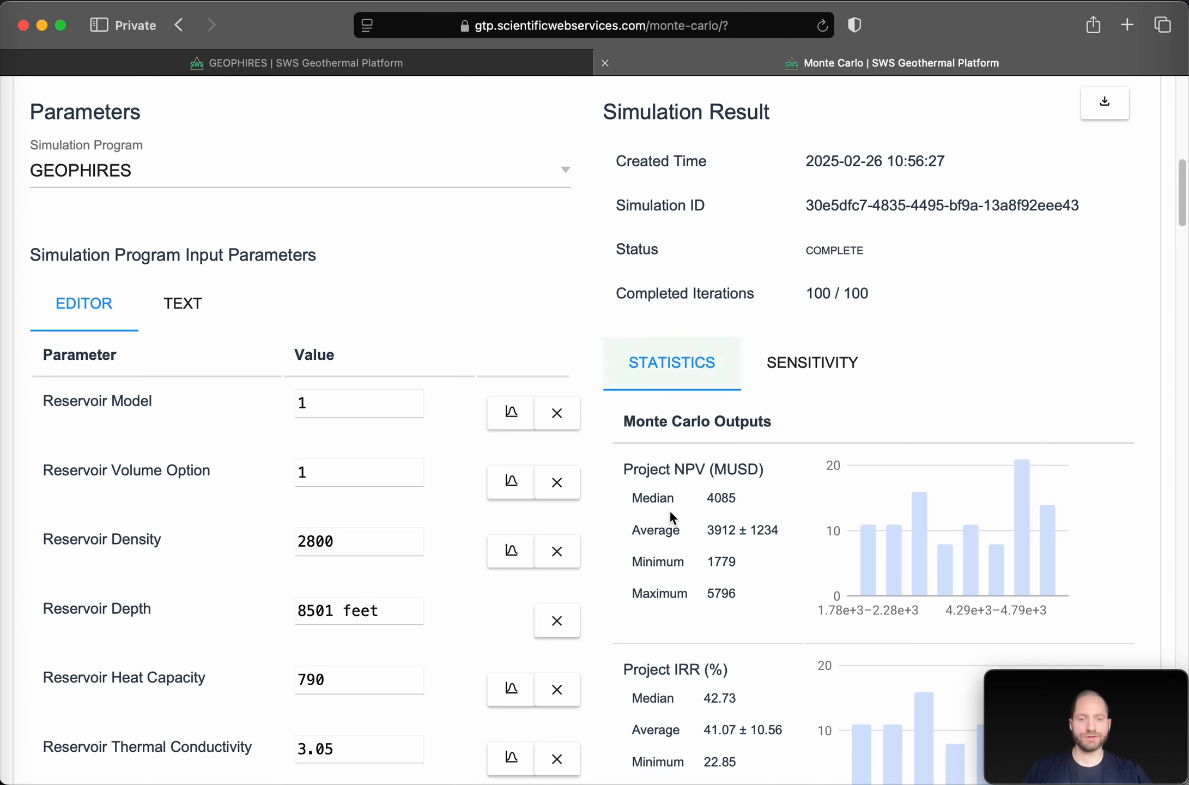
Examine the statistics and histograms of Project NPV, Project IRR and Project MOIC in the Monte Carlo outputs
{"action": "scroll", "coordinate": [672, 489], "scroll_direction": "down", "scroll_amount": 3}
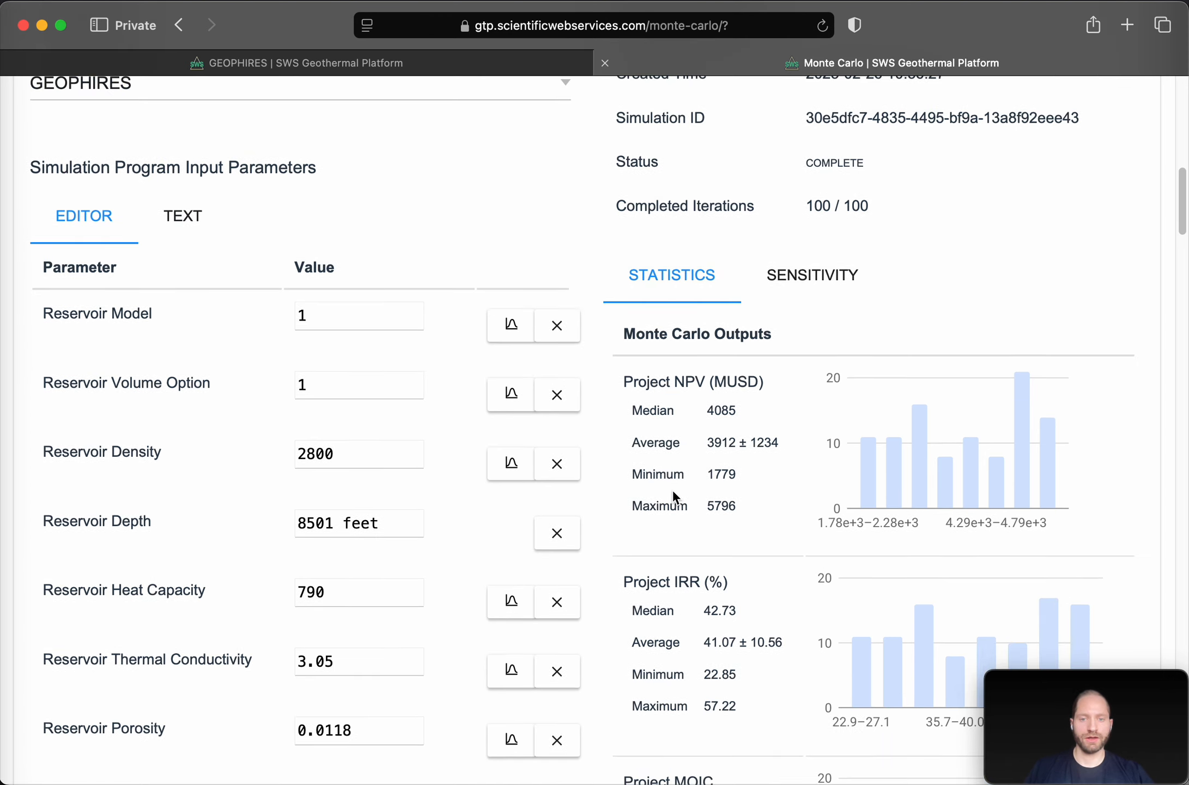
{"action": "scroll", "coordinate": [679, 499], "scroll_direction": "down", "scroll_amount": 1}
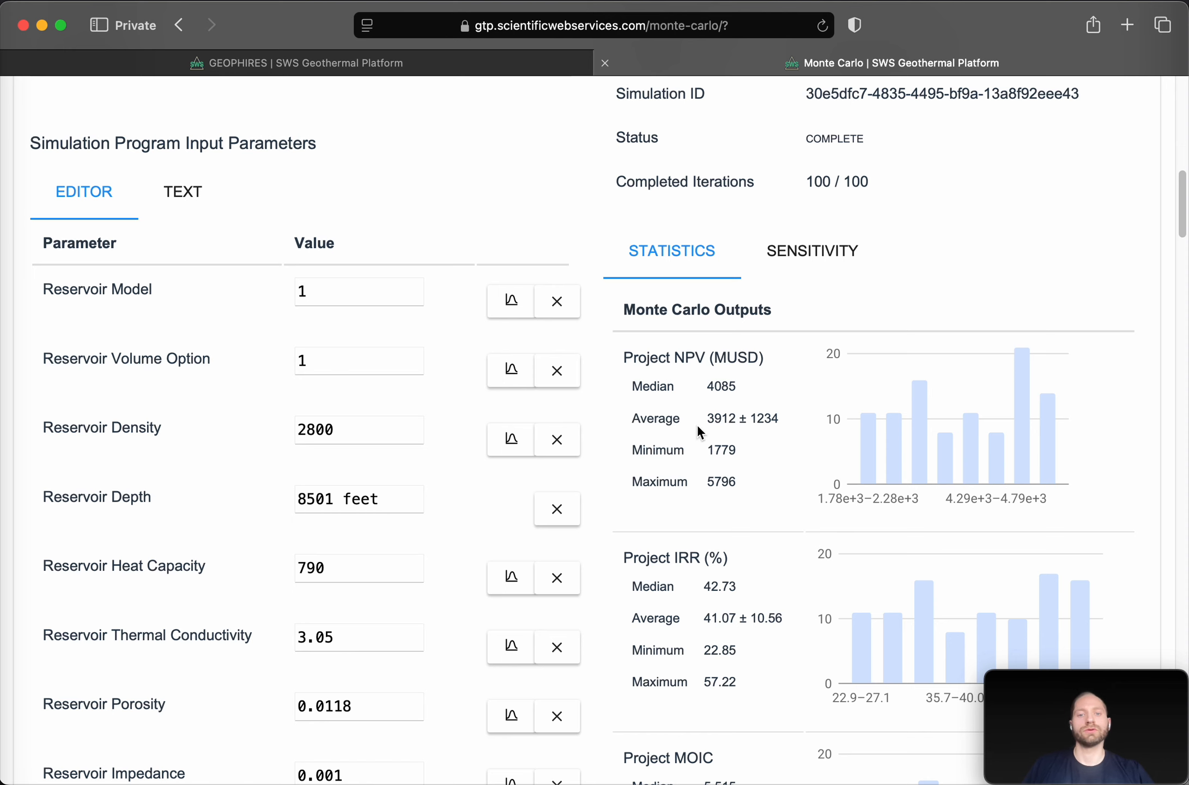
{"action": "scroll", "coordinate": [697, 427], "scroll_direction": "down", "scroll_amount": 1}
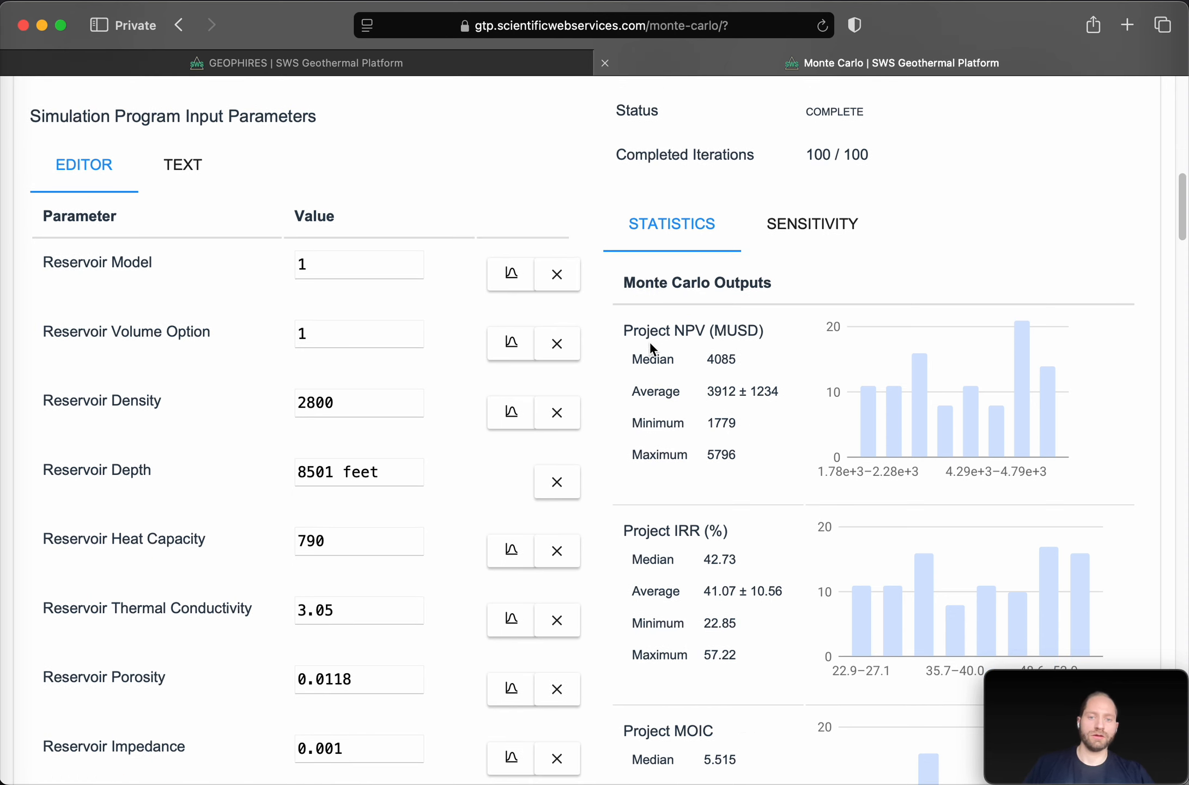
{"action": "left_click_drag", "start_coordinate": [650, 347], "coordinate": [743, 353]}
{"action": "left_click", "coordinate": [658, 397]}
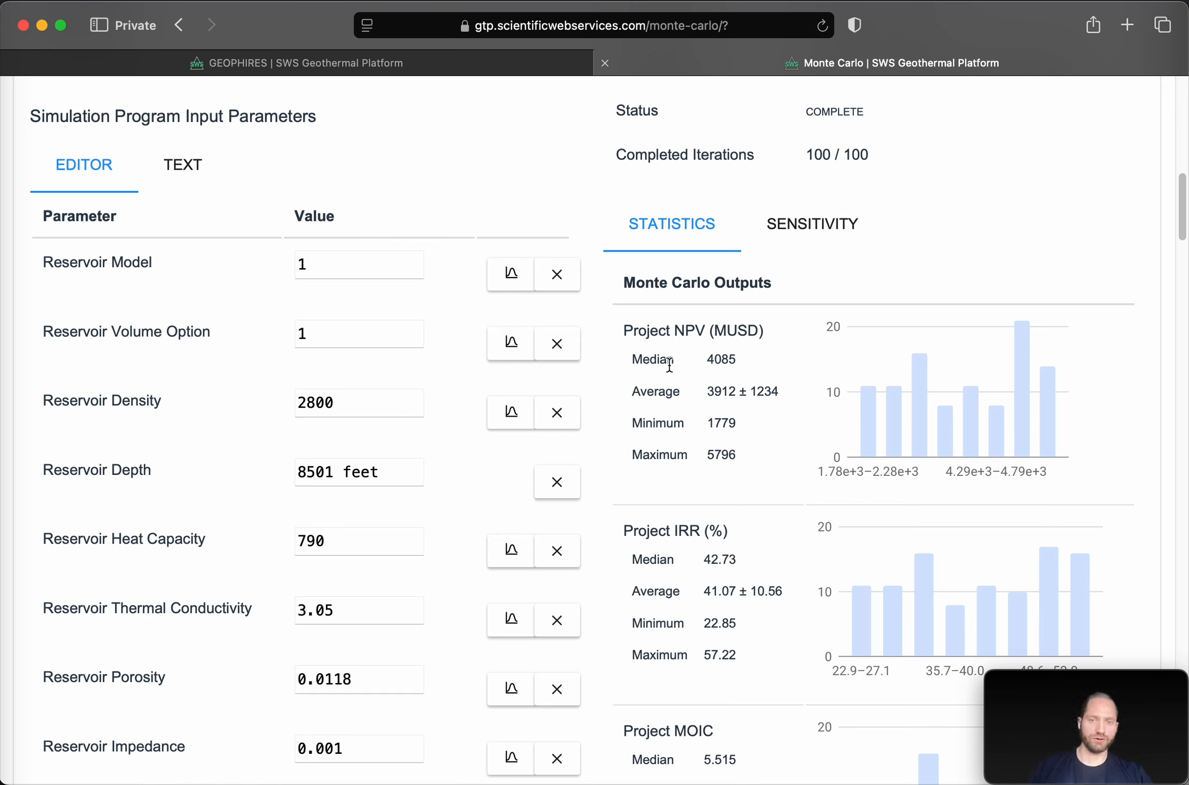
{"action": "left_click_drag", "start_coordinate": [626, 331], "coordinate": [703, 331]}
{"action": "left_click", "coordinate": [670, 396]}
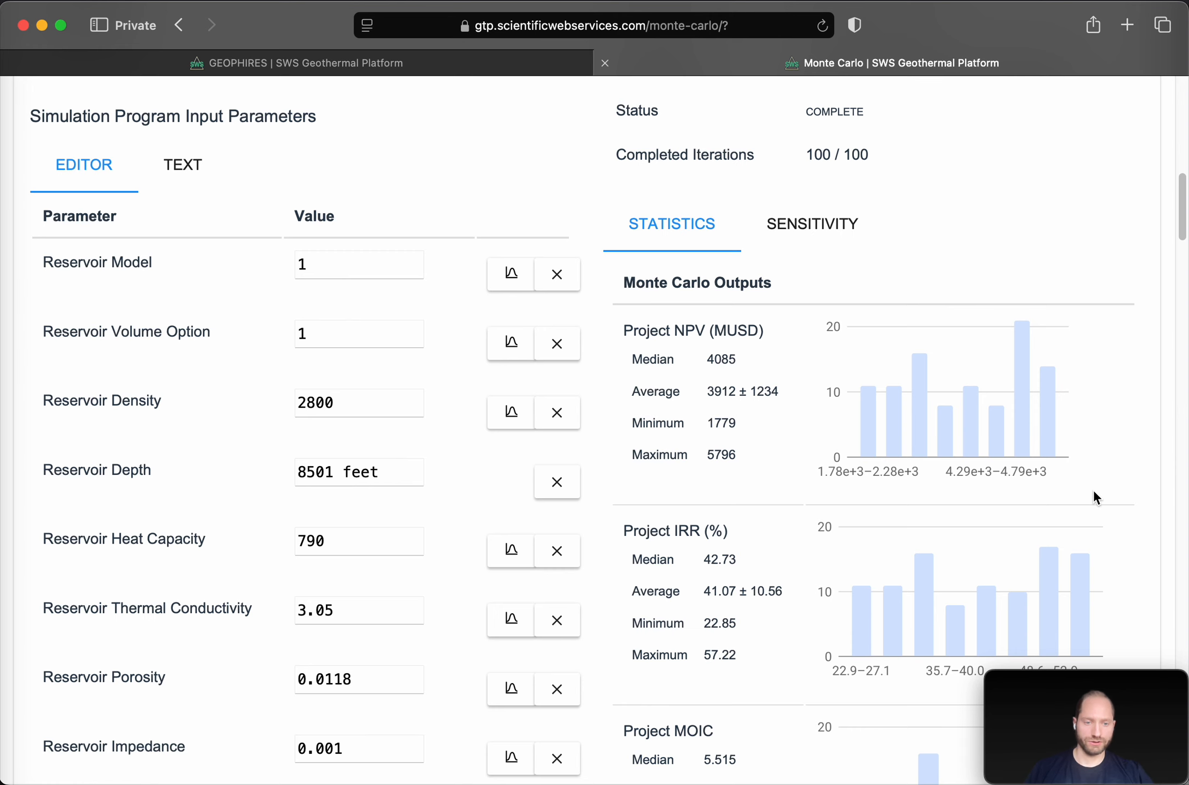
{"action": "scroll", "coordinate": [1095, 497], "scroll_direction": "down", "scroll_amount": 1}
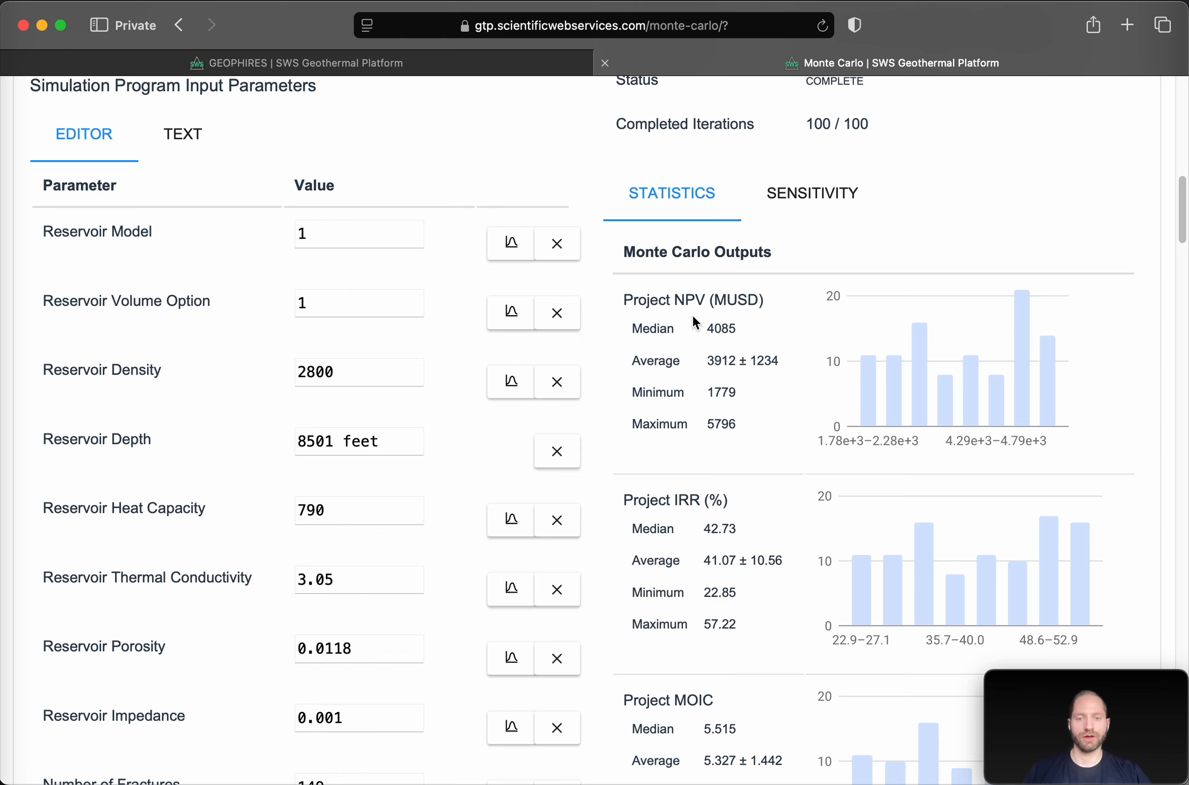
{"action": "scroll", "coordinate": [692, 408], "scroll_direction": "down", "scroll_amount": 5}
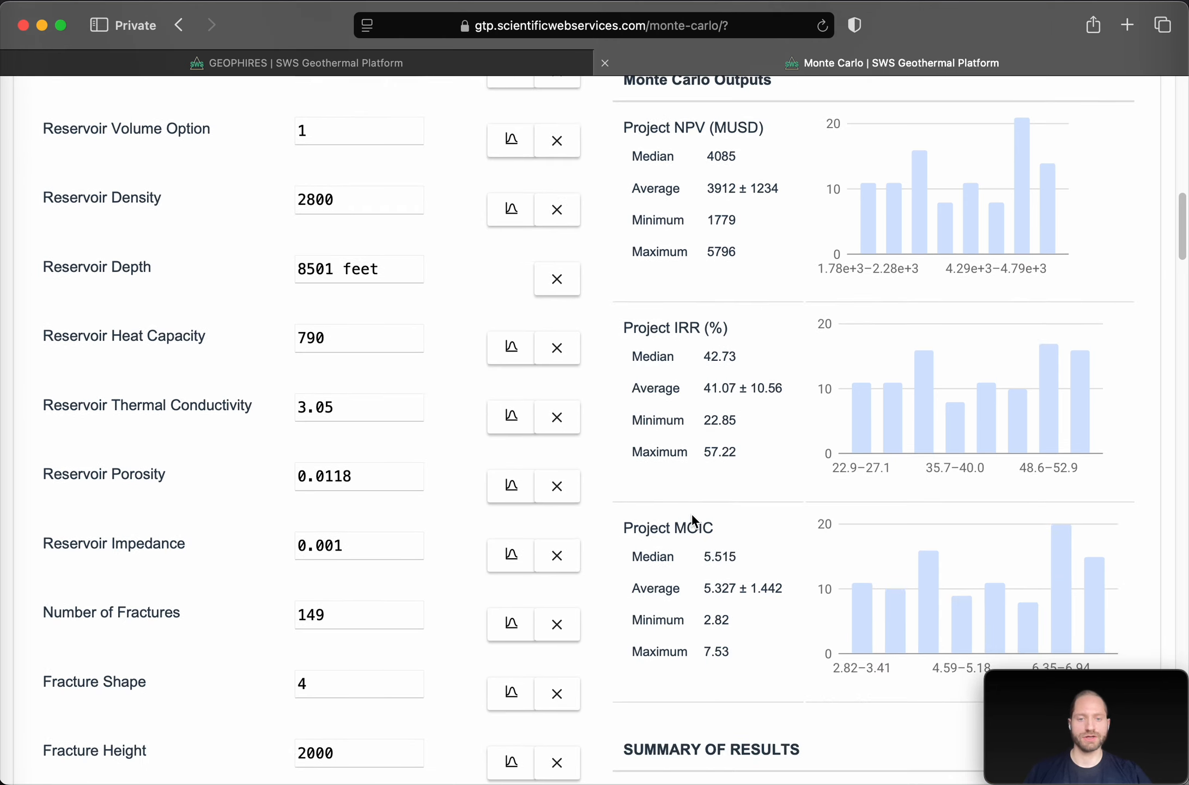
Examine the summary of results, especially the Average Net Electricity Production value
{"action": "scroll", "coordinate": [693, 515], "scroll_direction": "down", "scroll_amount": 10}
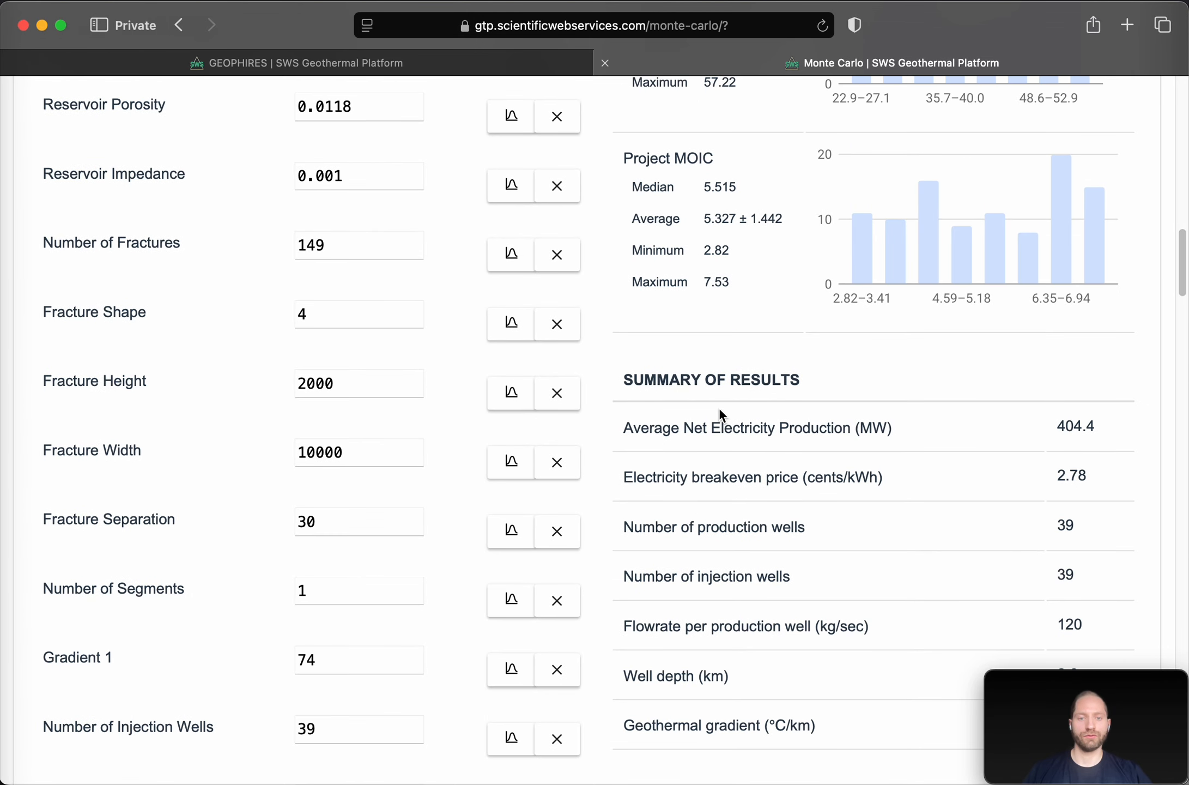
{"action": "scroll", "coordinate": [719, 407], "scroll_direction": "down", "scroll_amount": 3}
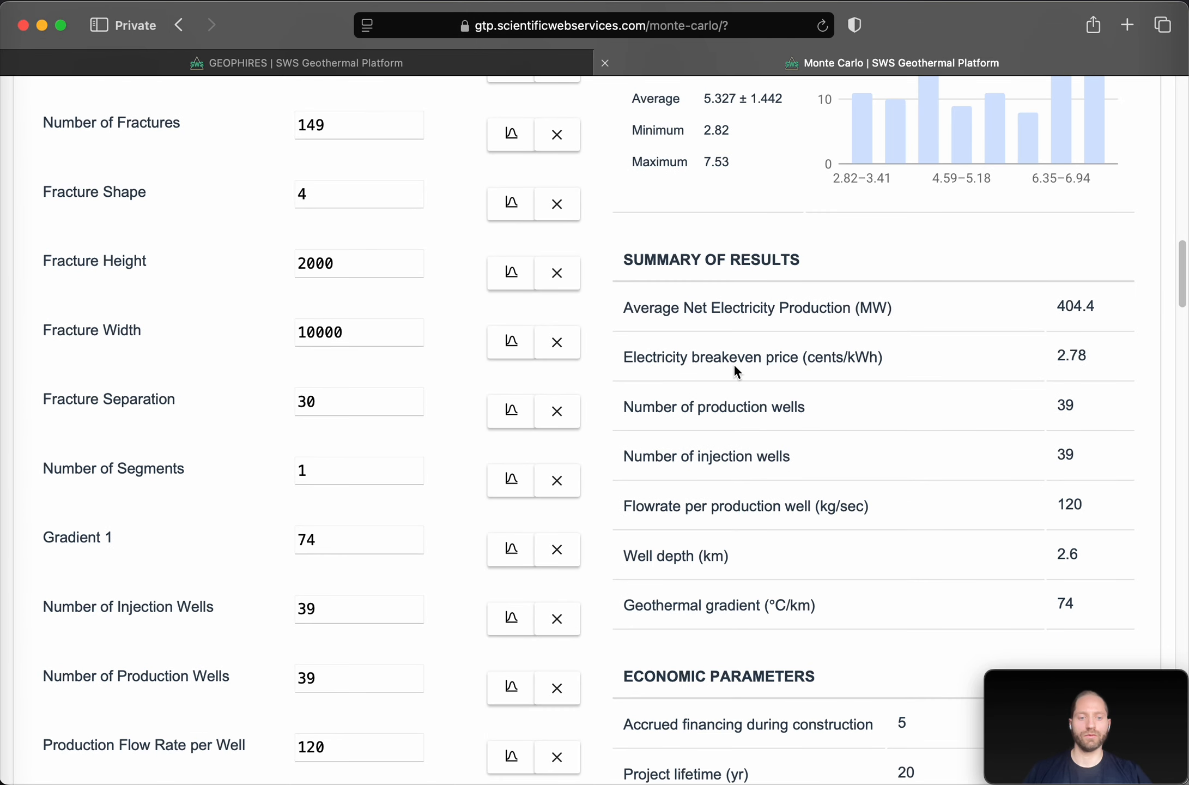
{"action": "scroll", "coordinate": [776, 437], "scroll_direction": "down", "scroll_amount": 1}
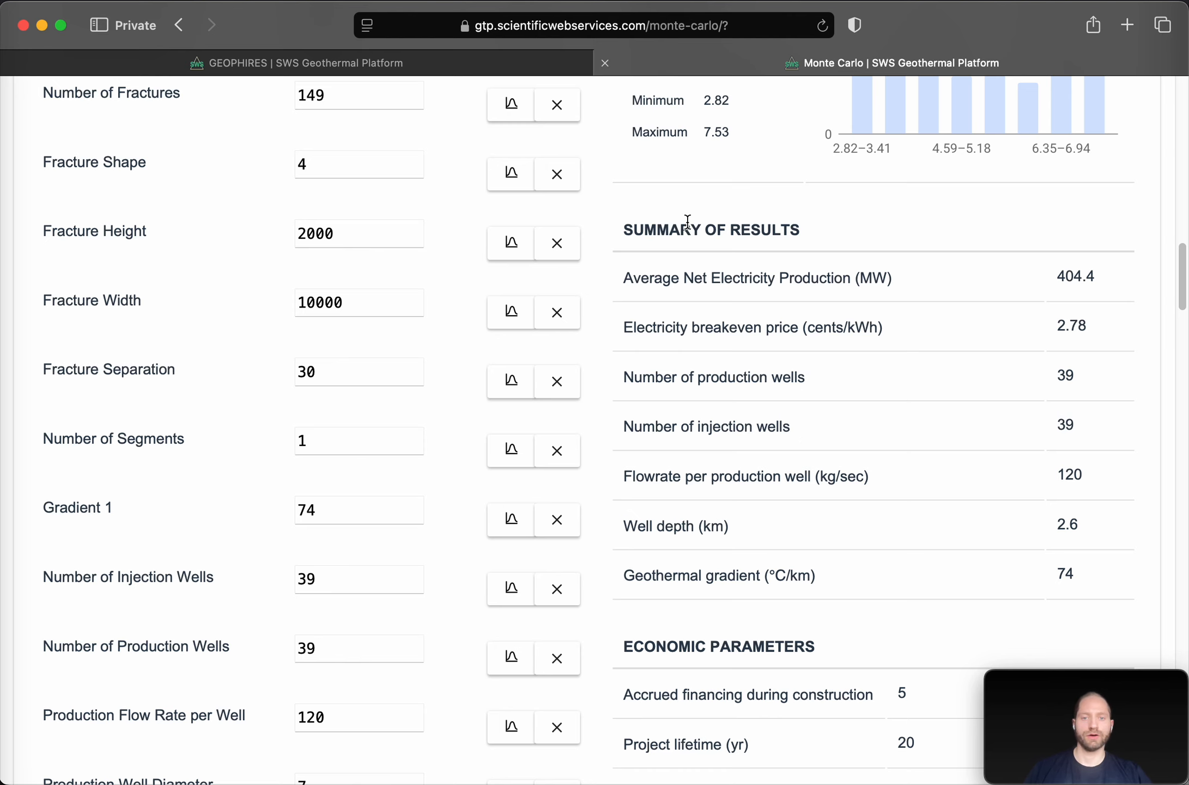
{"action": "scroll", "coordinate": [779, 522], "scroll_direction": "down", "scroll_amount": 15}
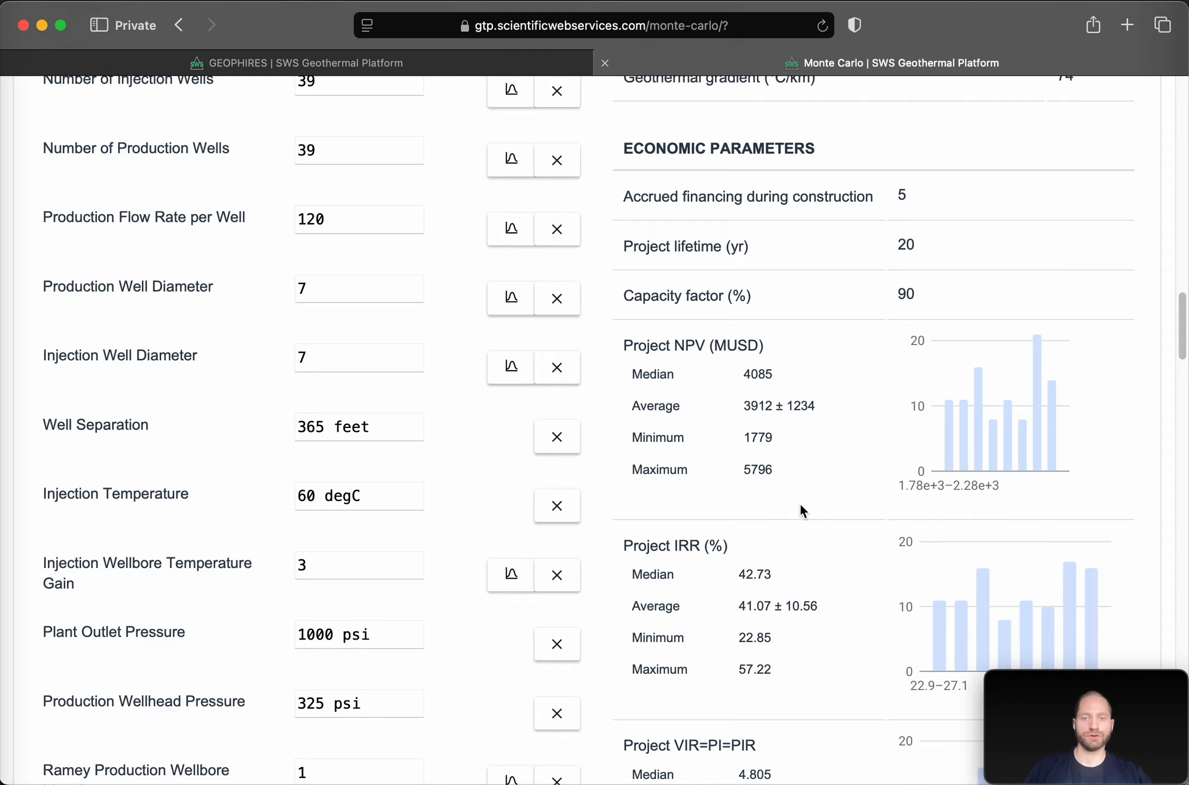
{"action": "scroll", "coordinate": [801, 505], "scroll_direction": "down", "scroll_amount": 20}
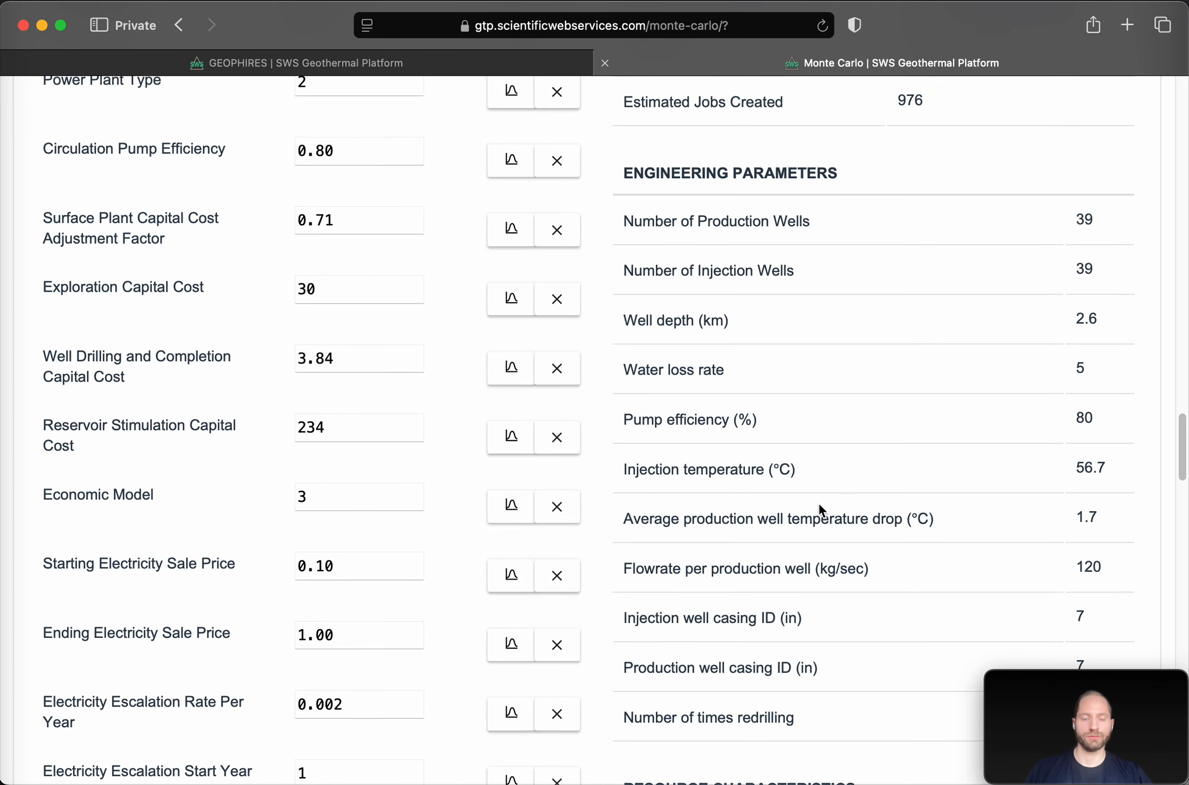
{"action": "scroll", "coordinate": [818, 507], "scroll_direction": "up", "scroll_amount": 20}
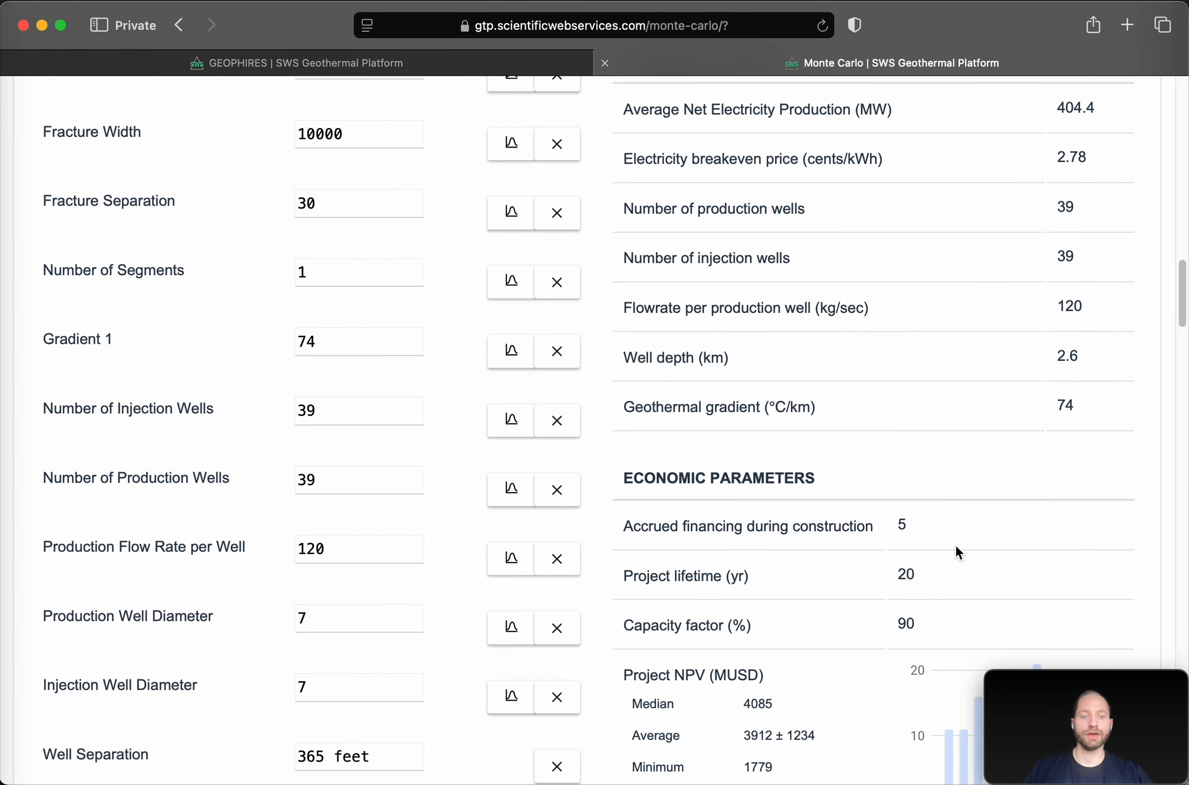
{"action": "scroll", "coordinate": [933, 537], "scroll_direction": "up", "scroll_amount": 10}
{"action": "scroll", "coordinate": [911, 525], "scroll_direction": "down", "scroll_amount": 2}
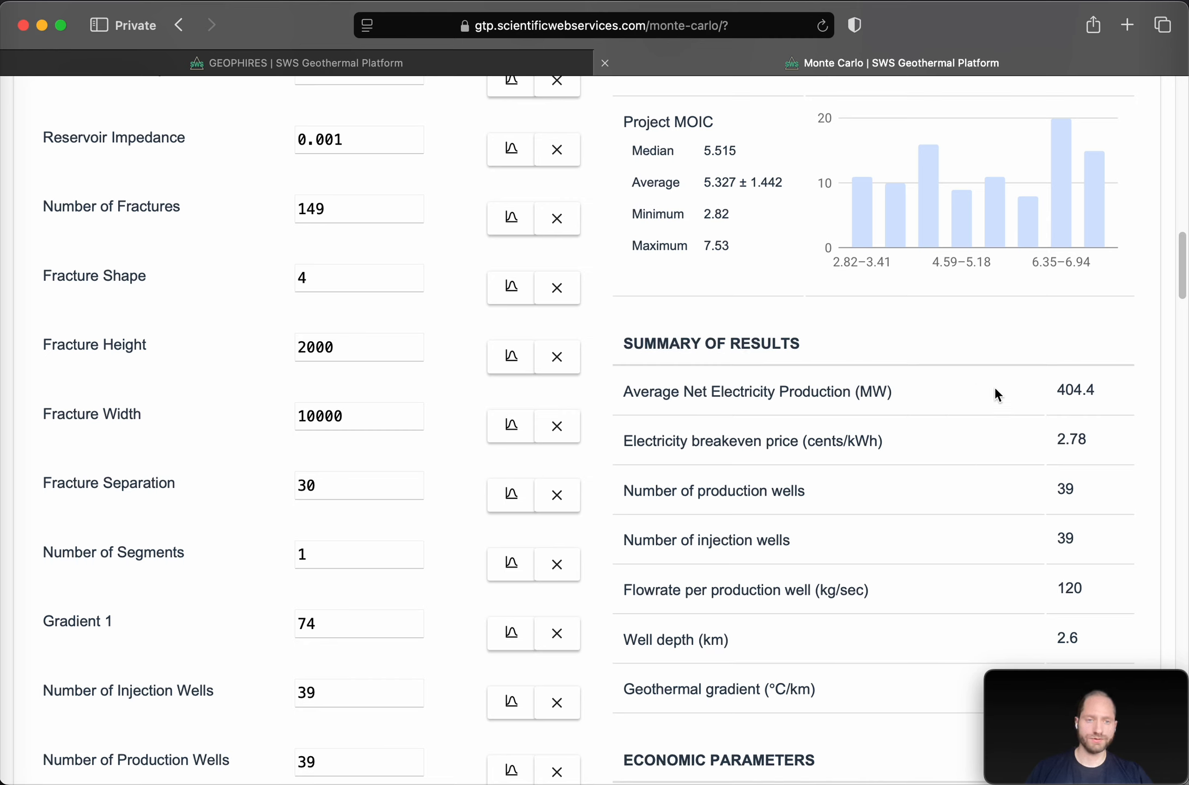
{"action": "double_click", "coordinate": [1072, 394]}
{"action": "left_click", "coordinate": [1027, 398]}
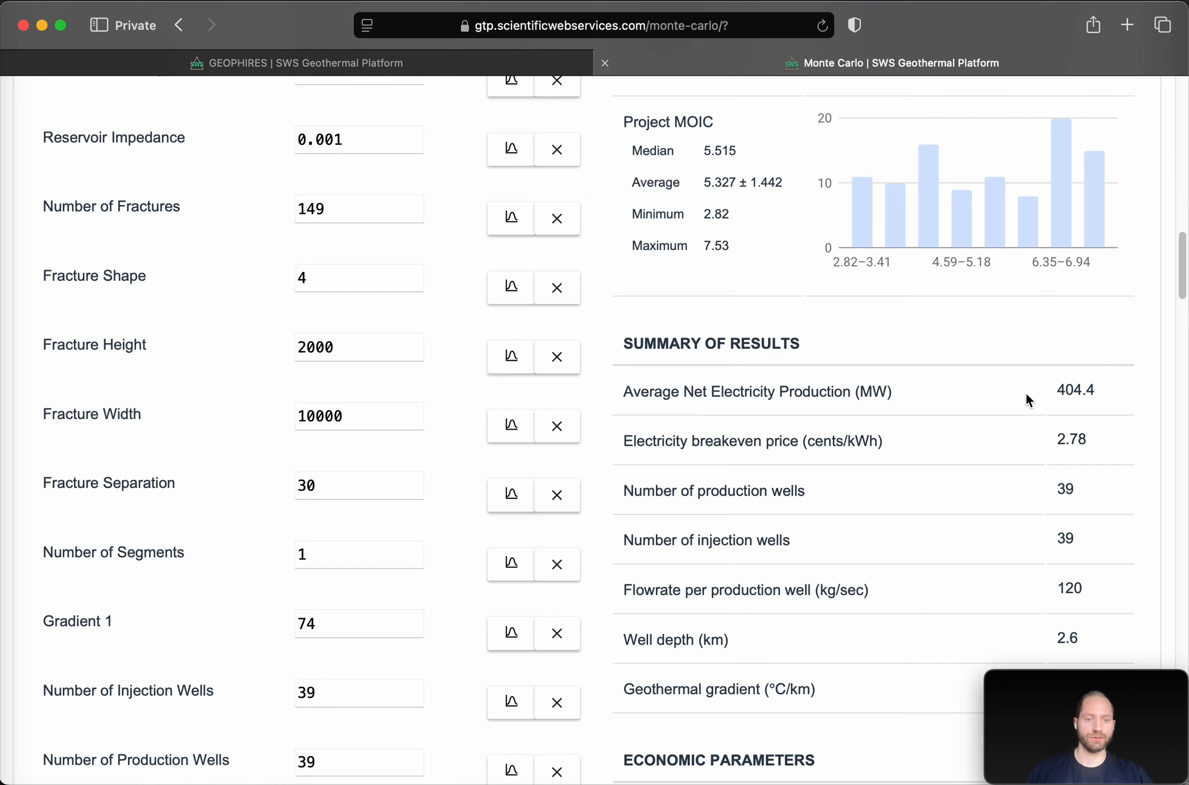
{"action": "double_click", "coordinate": [1105, 389]}
{"action": "left_click", "coordinate": [1104, 393]}
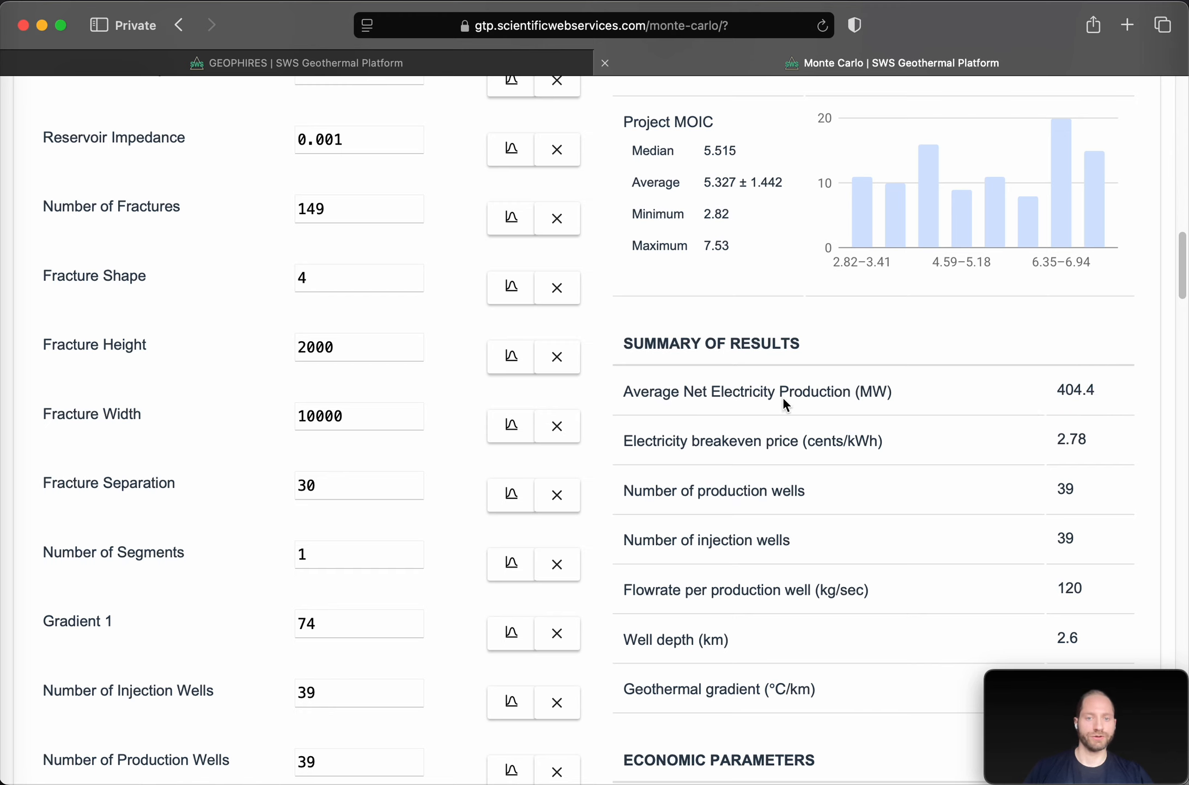
{"action": "scroll", "coordinate": [880, 435], "scroll_direction": "down", "scroll_amount": 5}
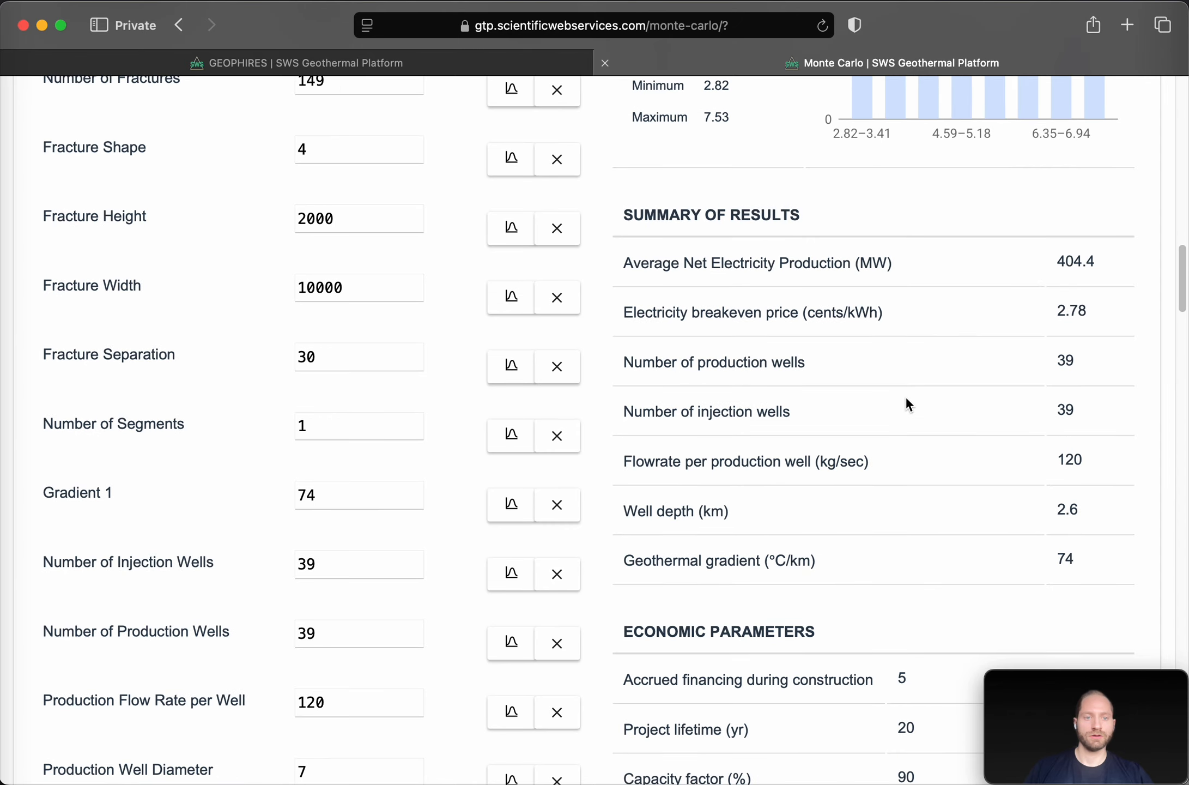
{"action": "scroll", "coordinate": [899, 403], "scroll_direction": "down", "scroll_amount": 1}
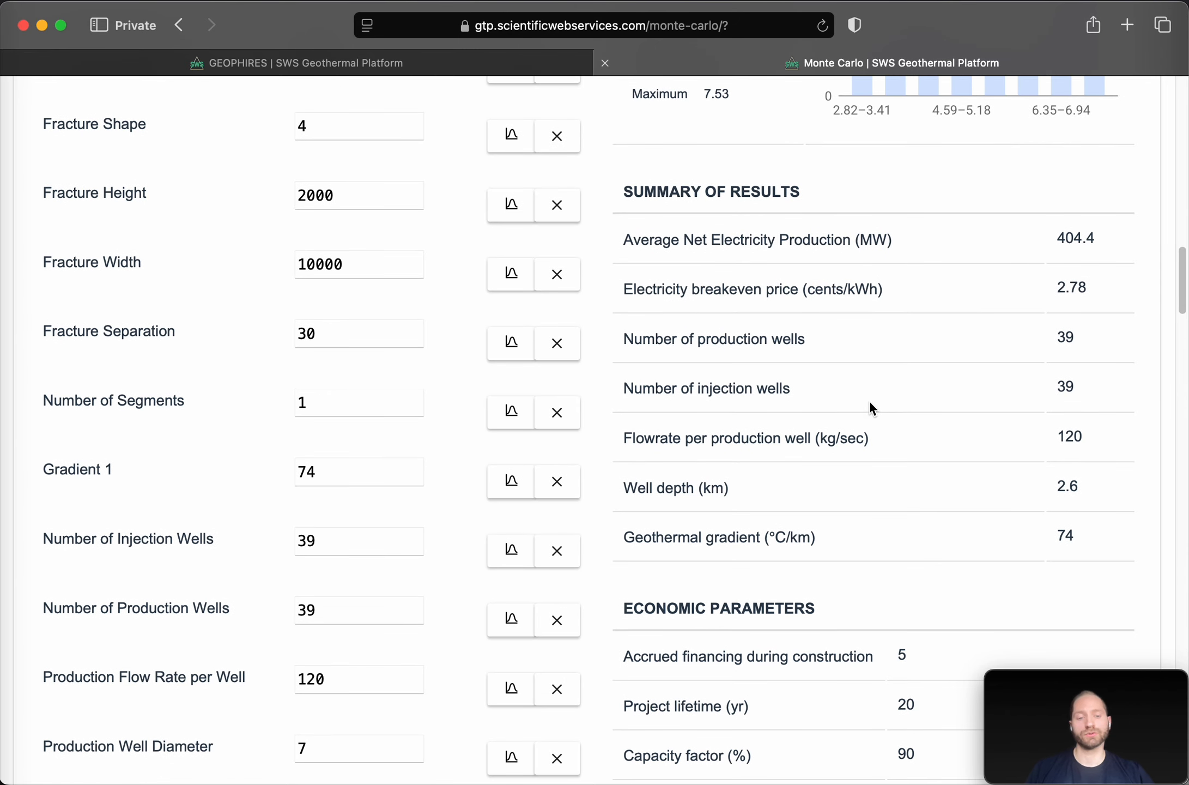
Look through the economic, engineering, resource and surface equipment results, including which outputs have their own distributions
{"action": "scroll", "coordinate": [867, 401], "scroll_direction": "down", "scroll_amount": 10}
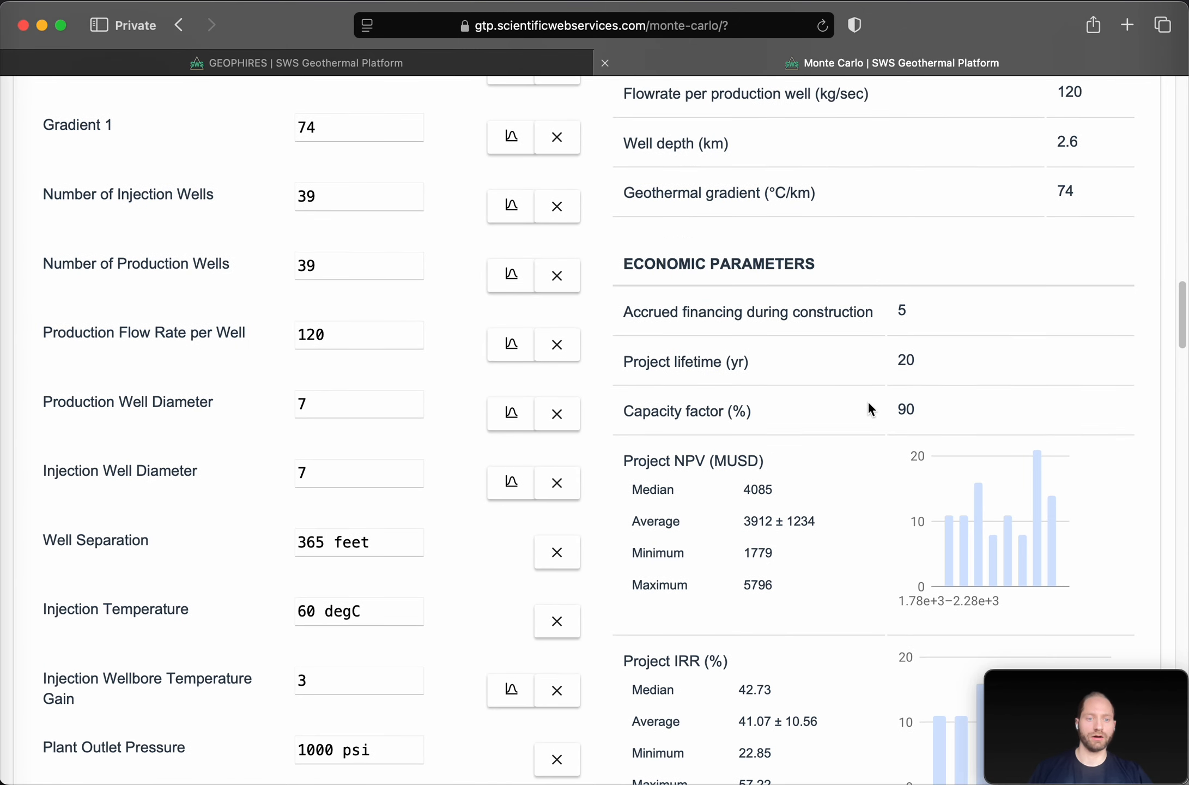
{"action": "scroll", "coordinate": [869, 409], "scroll_direction": "down", "scroll_amount": 2}
{"action": "scroll", "coordinate": [867, 411], "scroll_direction": "down", "scroll_amount": 9}
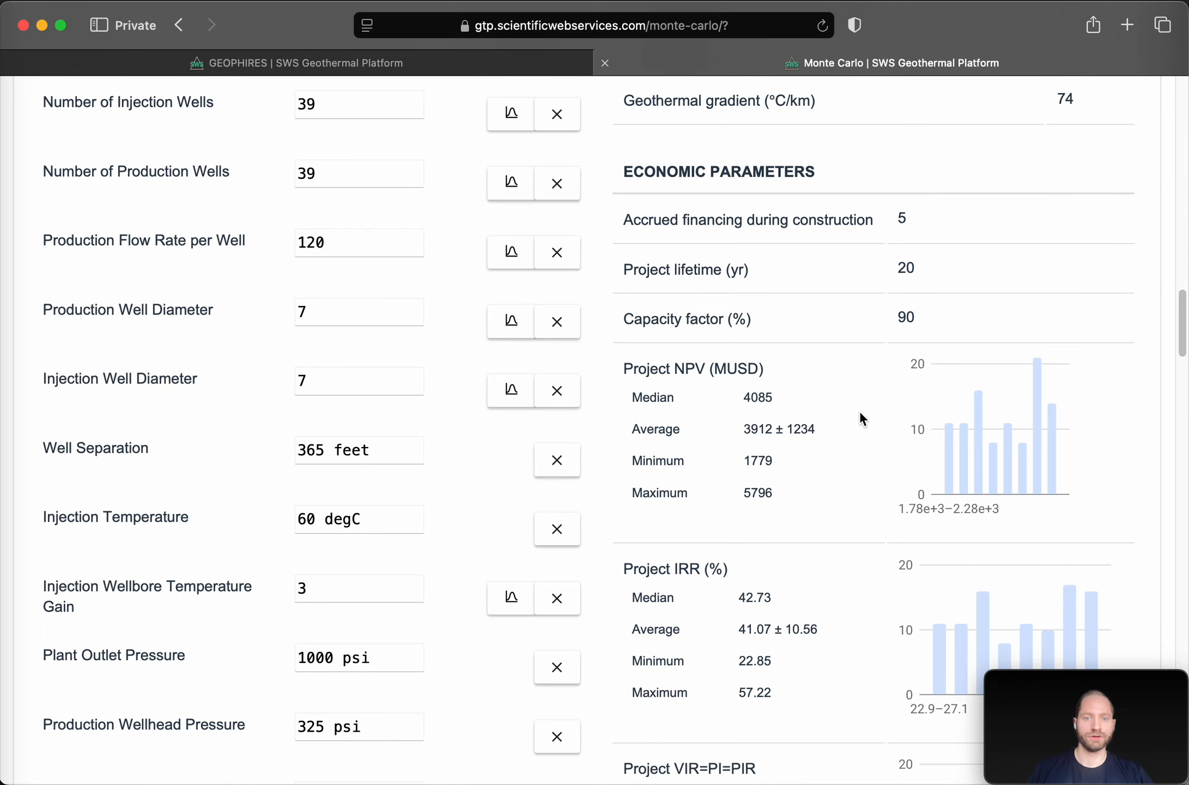
{"action": "scroll", "coordinate": [831, 449], "scroll_direction": "down", "scroll_amount": 9}
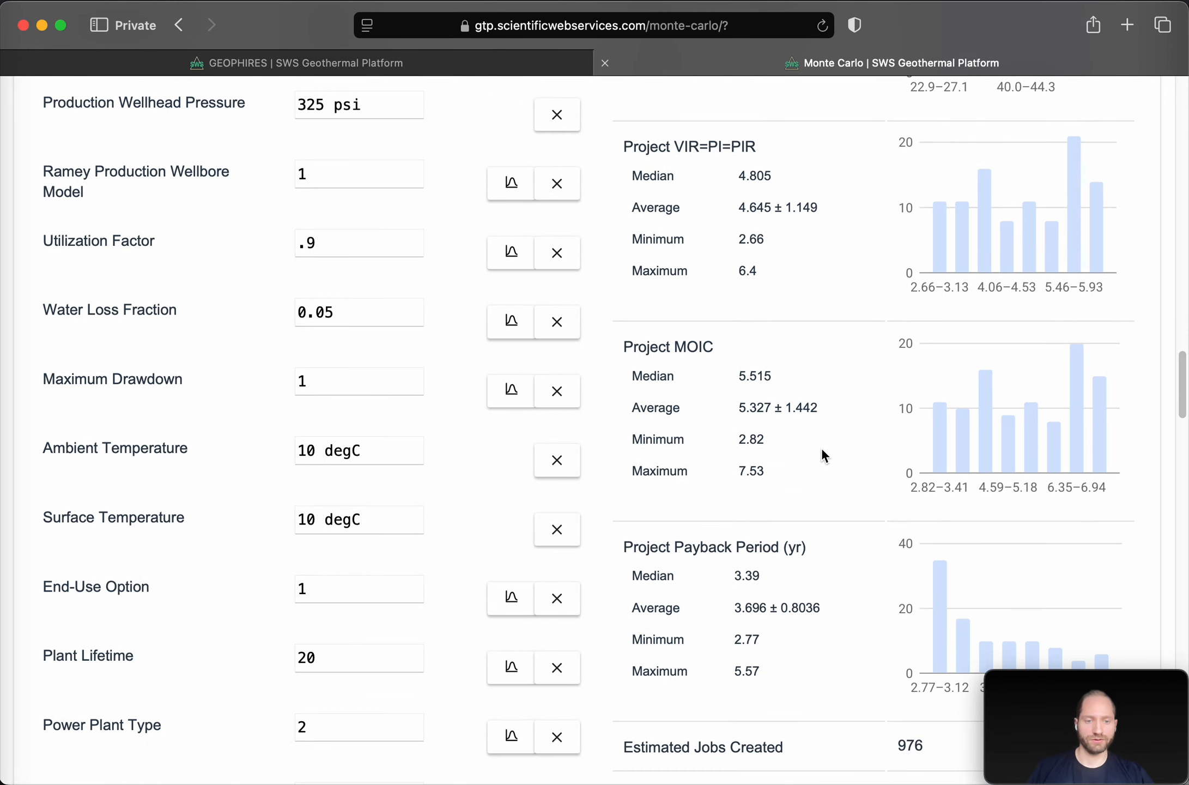
{"action": "scroll", "coordinate": [822, 447], "scroll_direction": "down", "scroll_amount": 15}
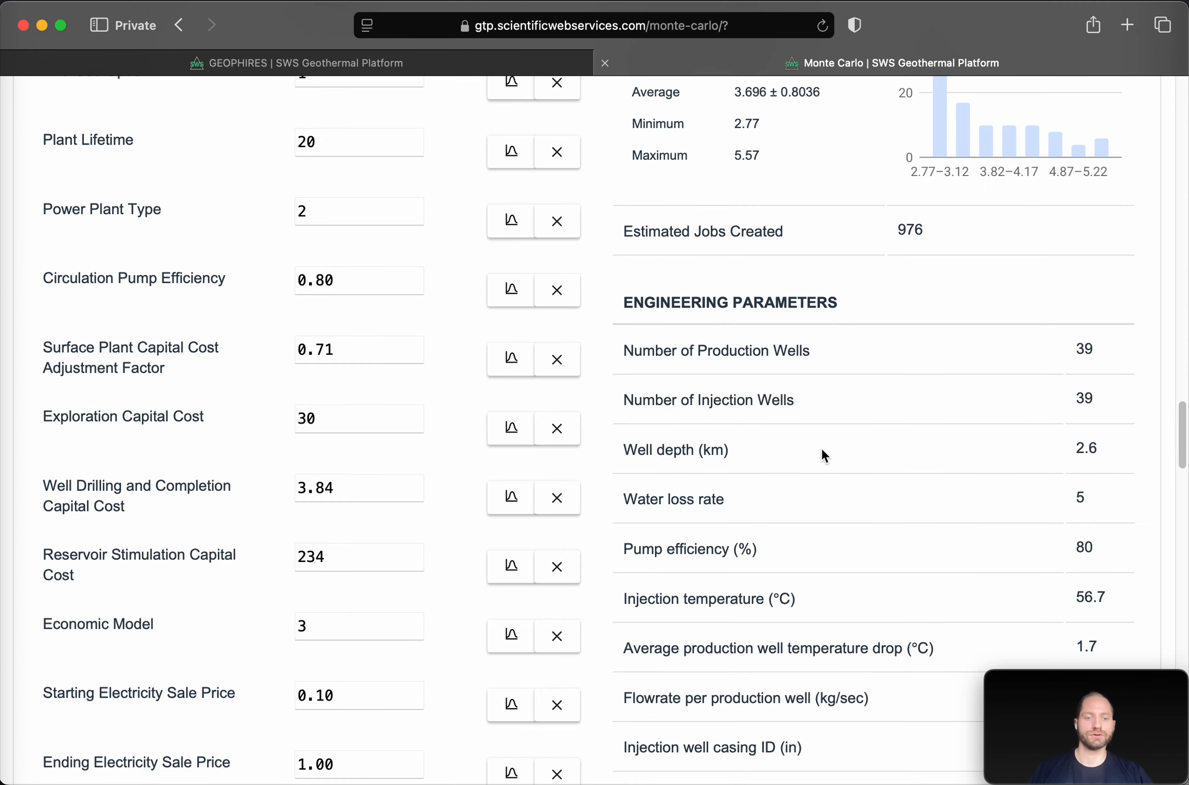
{"action": "scroll", "coordinate": [821, 447], "scroll_direction": "up", "scroll_amount": 1}
{"action": "scroll", "coordinate": [822, 447], "scroll_direction": "down", "scroll_amount": 13}
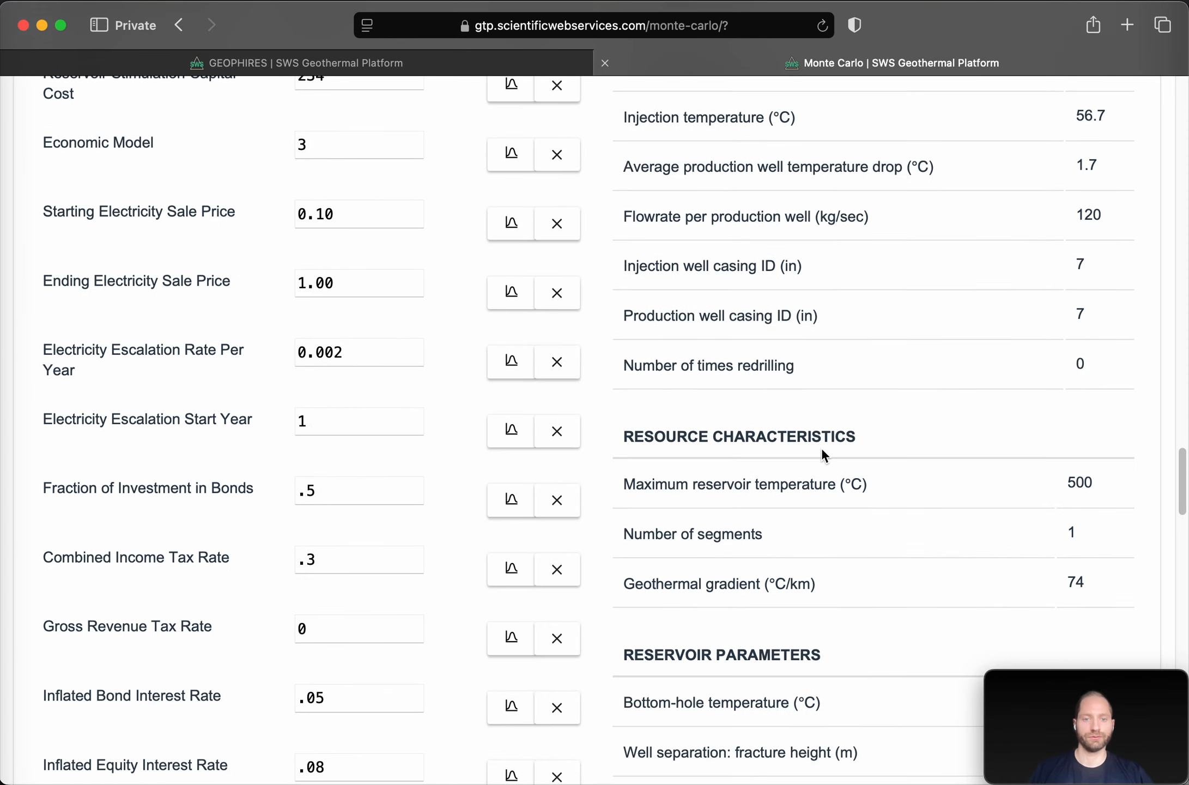
{"action": "scroll", "coordinate": [822, 447], "scroll_direction": "down", "scroll_amount": 20}
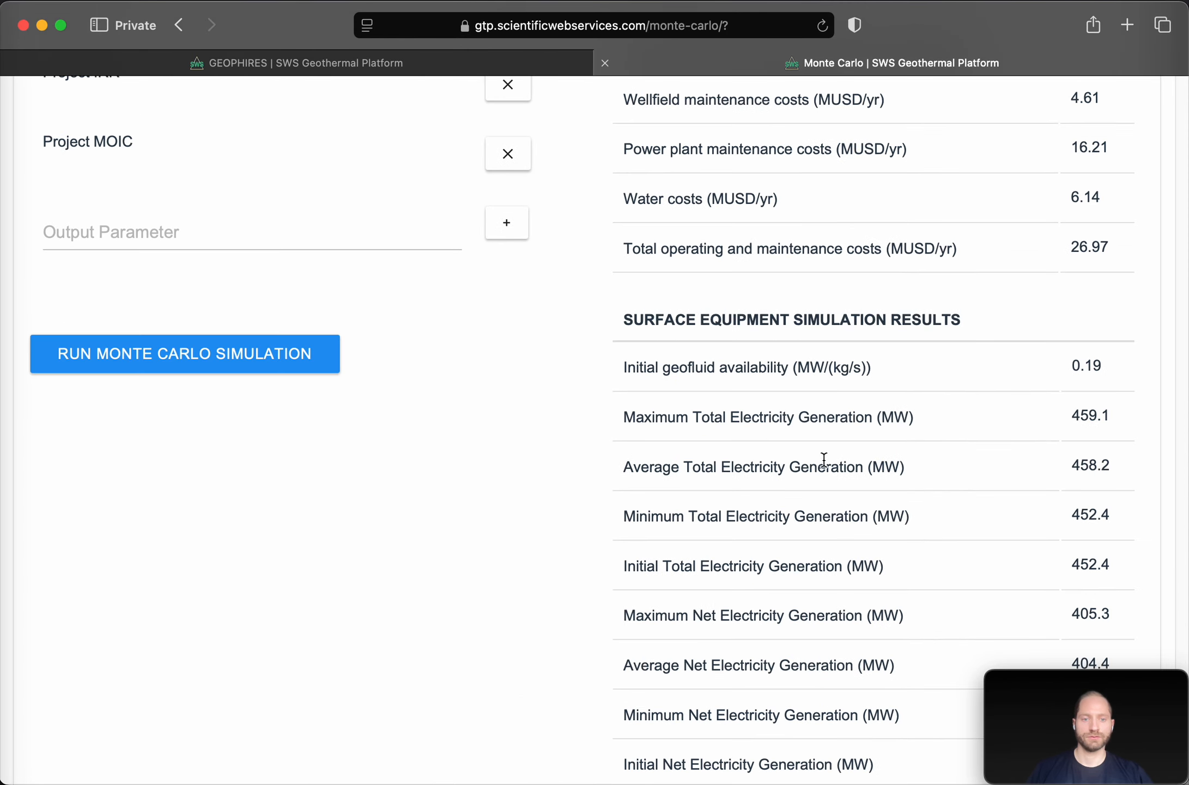
{"action": "scroll", "coordinate": [824, 460], "scroll_direction": "down", "scroll_amount": 8}
{"action": "scroll", "coordinate": [826, 463], "scroll_direction": "up", "scroll_amount": 20}
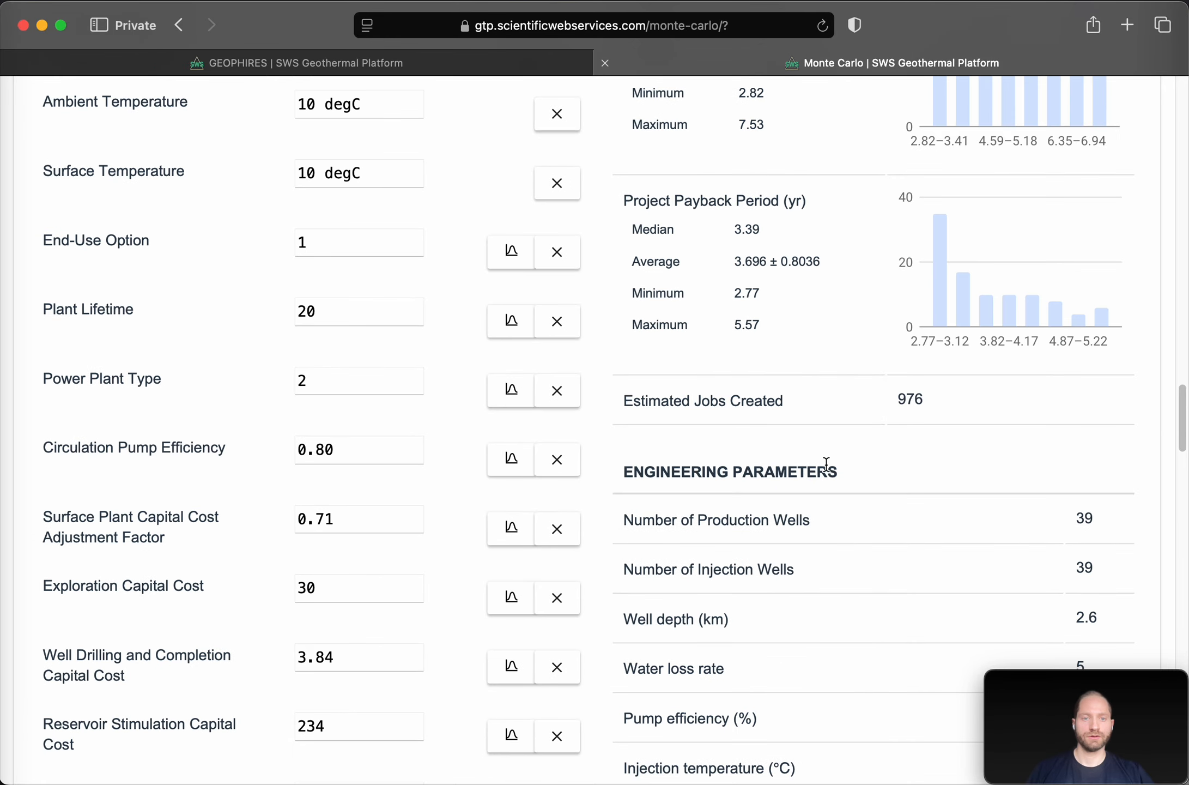
{"action": "scroll", "coordinate": [825, 463], "scroll_direction": "up", "scroll_amount": 20}
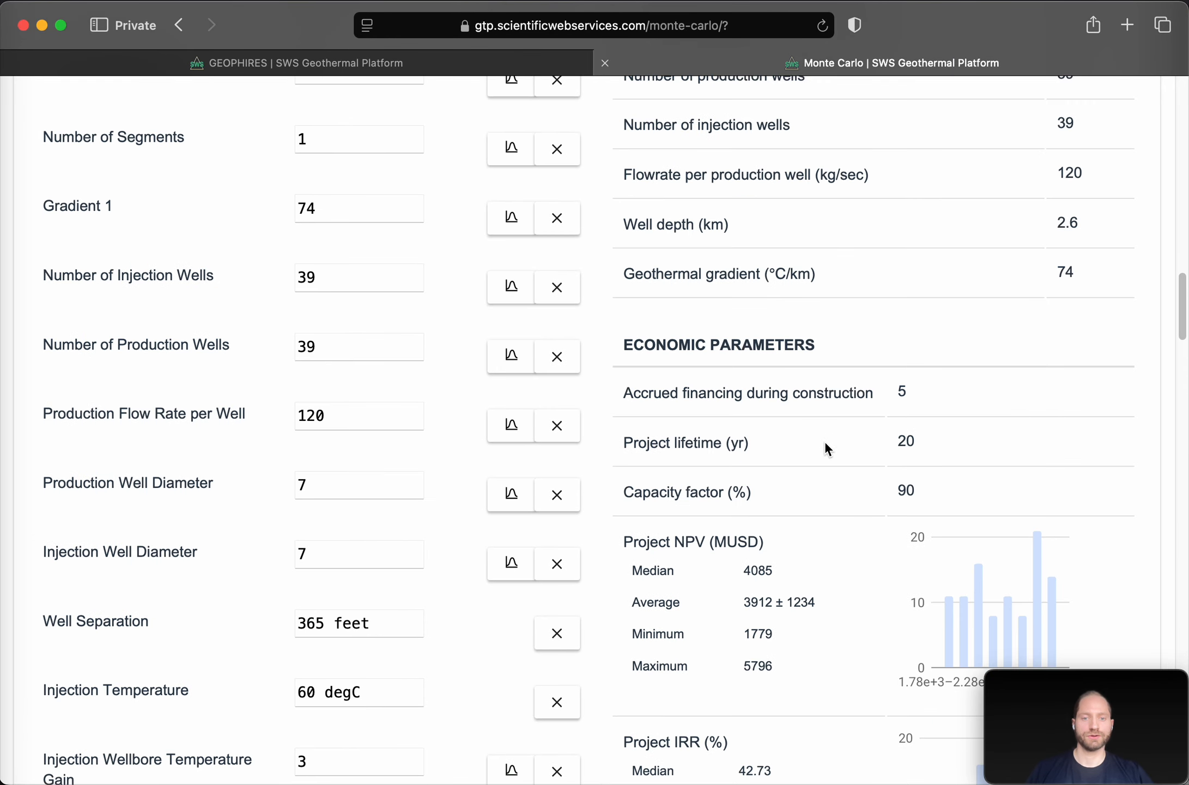
{"action": "scroll", "coordinate": [825, 442], "scroll_direction": "down", "scroll_amount": 7}
{"action": "scroll", "coordinate": [780, 413], "scroll_direction": "up", "scroll_amount": 11}
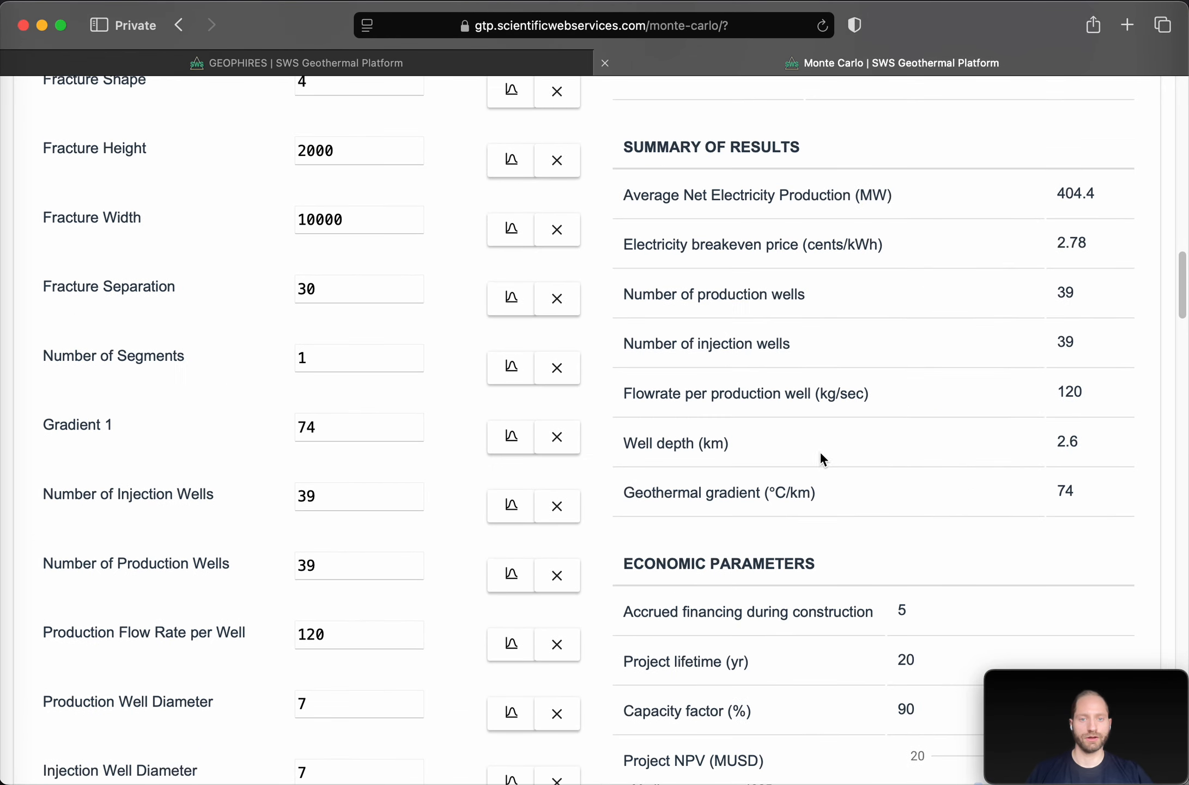
{"action": "scroll", "coordinate": [843, 462], "scroll_direction": "down", "scroll_amount": 11}
{"action": "scroll", "coordinate": [843, 458], "scroll_direction": "up", "scroll_amount": 11}
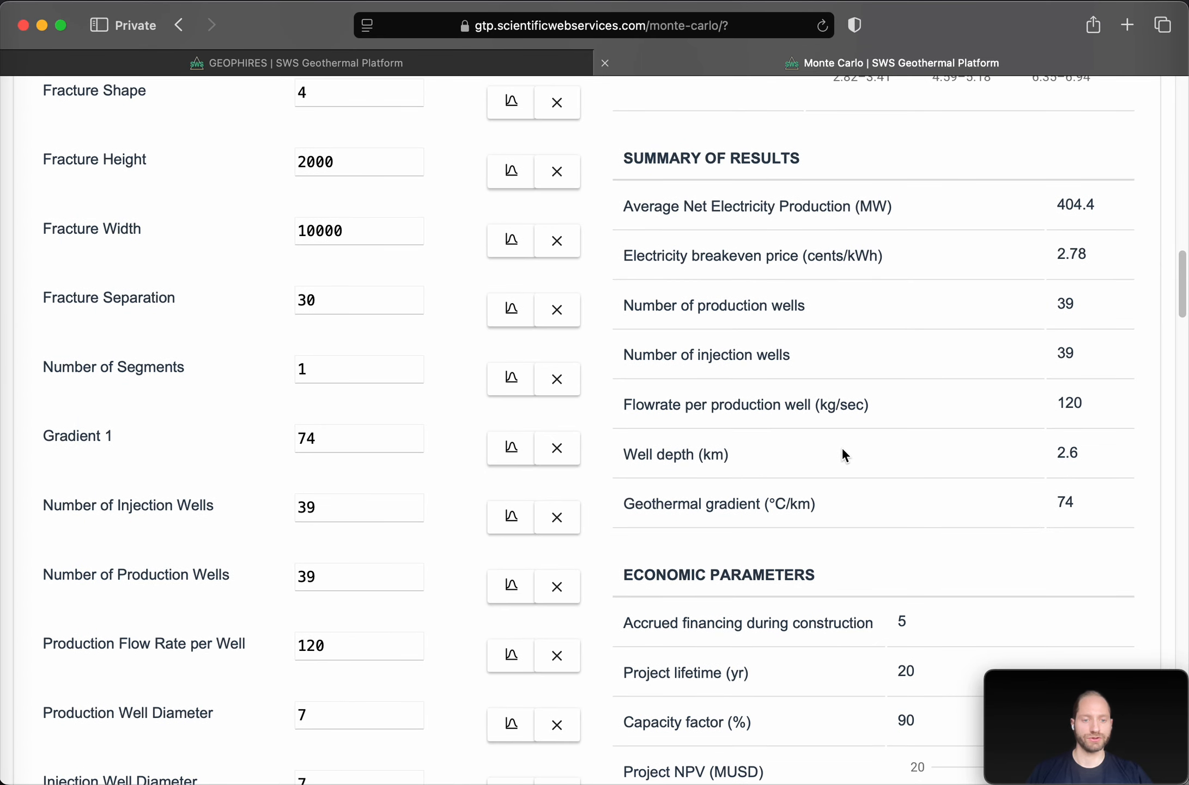
Analyze the sensitivity of Project IRR to Starting Electricity Sale Price in the Monte Carlo results
{"action": "scroll", "coordinate": [838, 438], "scroll_direction": "up", "scroll_amount": 10}
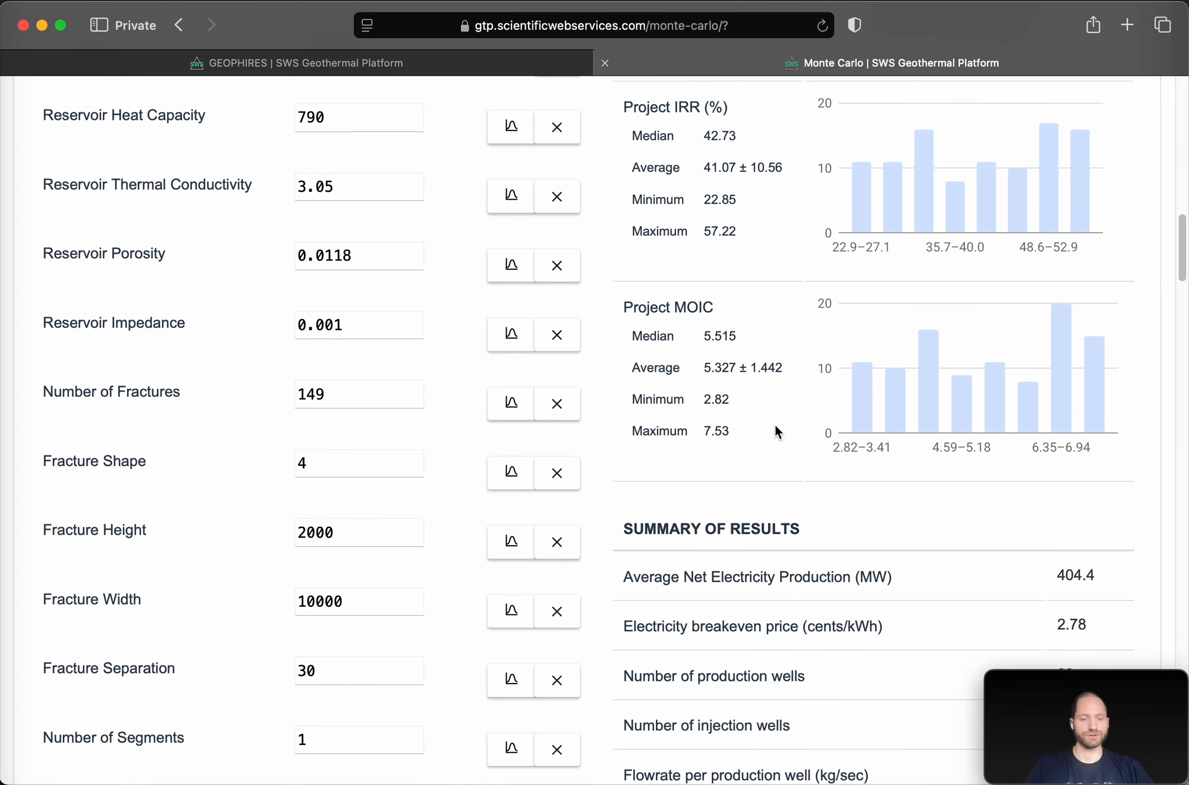
{"action": "scroll", "coordinate": [776, 426], "scroll_direction": "up", "scroll_amount": 3}
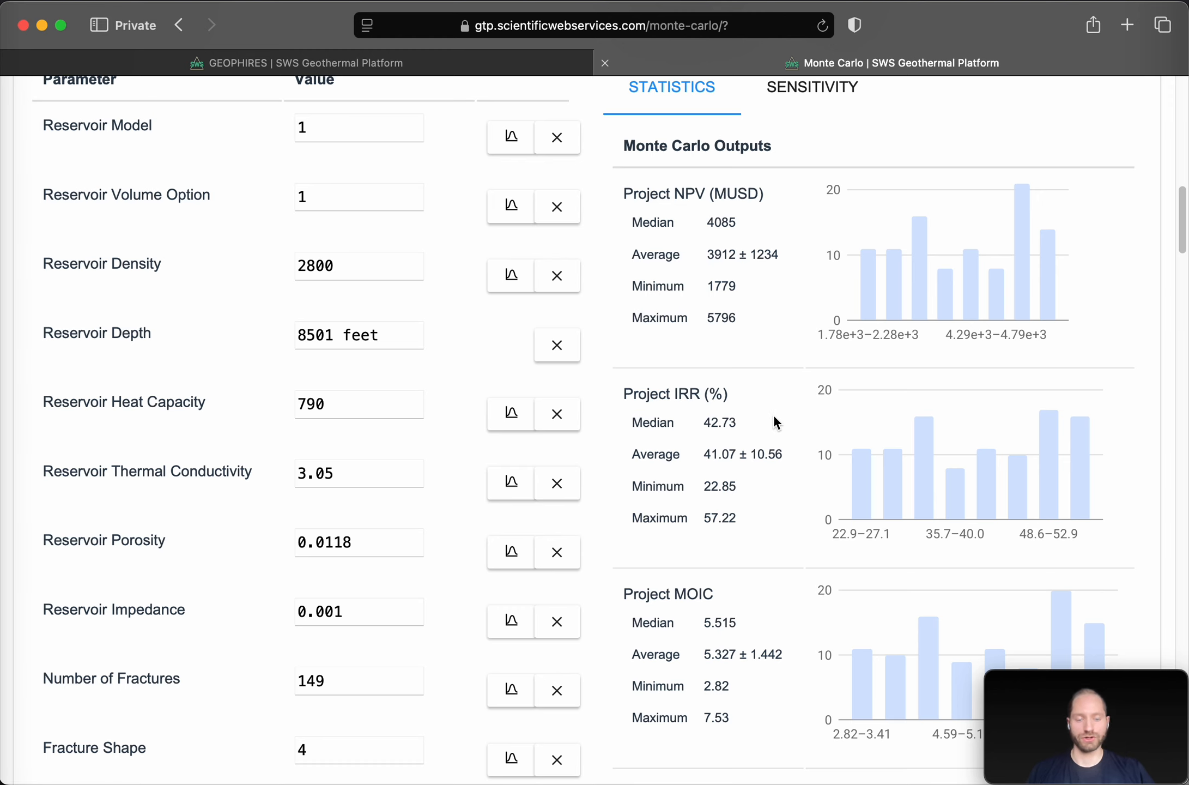
{"action": "scroll", "coordinate": [776, 423], "scroll_direction": "up", "scroll_amount": 1}
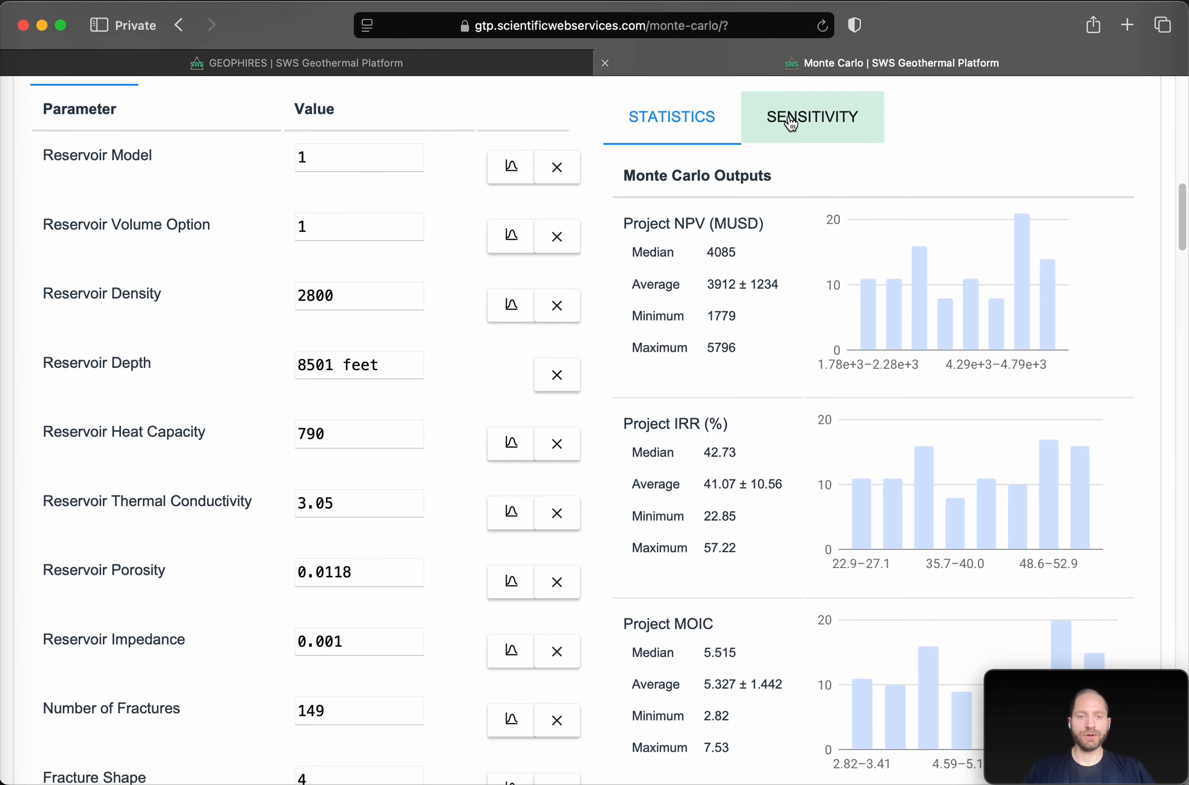
{"action": "left_click", "coordinate": [791, 123]}
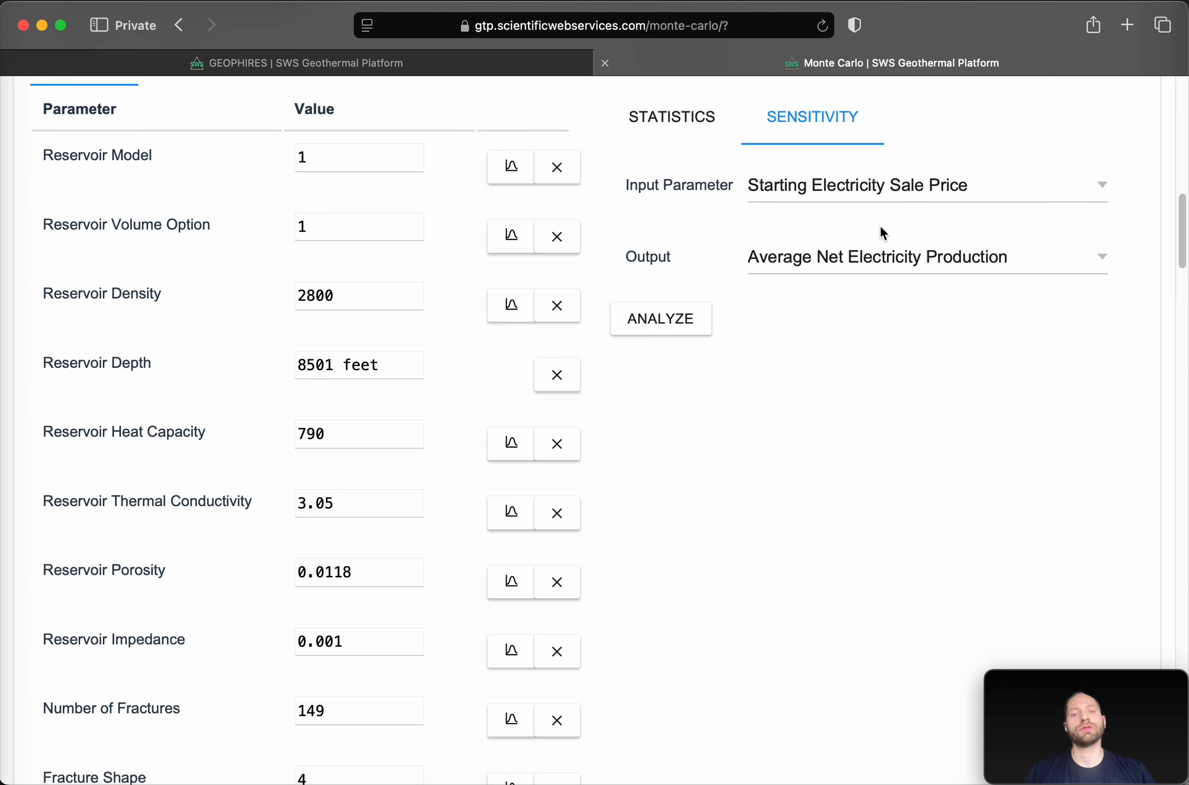
{"action": "left_click", "coordinate": [823, 270]}
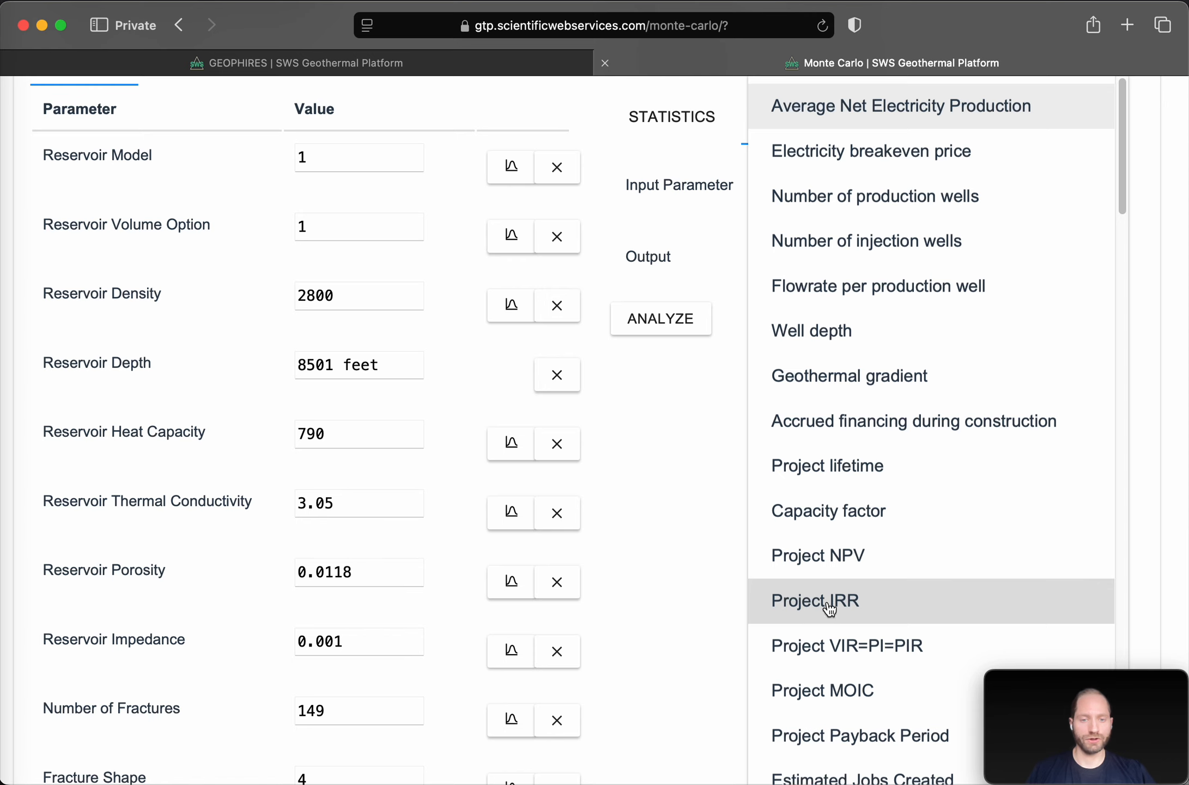
{"action": "left_click", "coordinate": [899, 600]}
{"action": "left_click", "coordinate": [665, 326]}
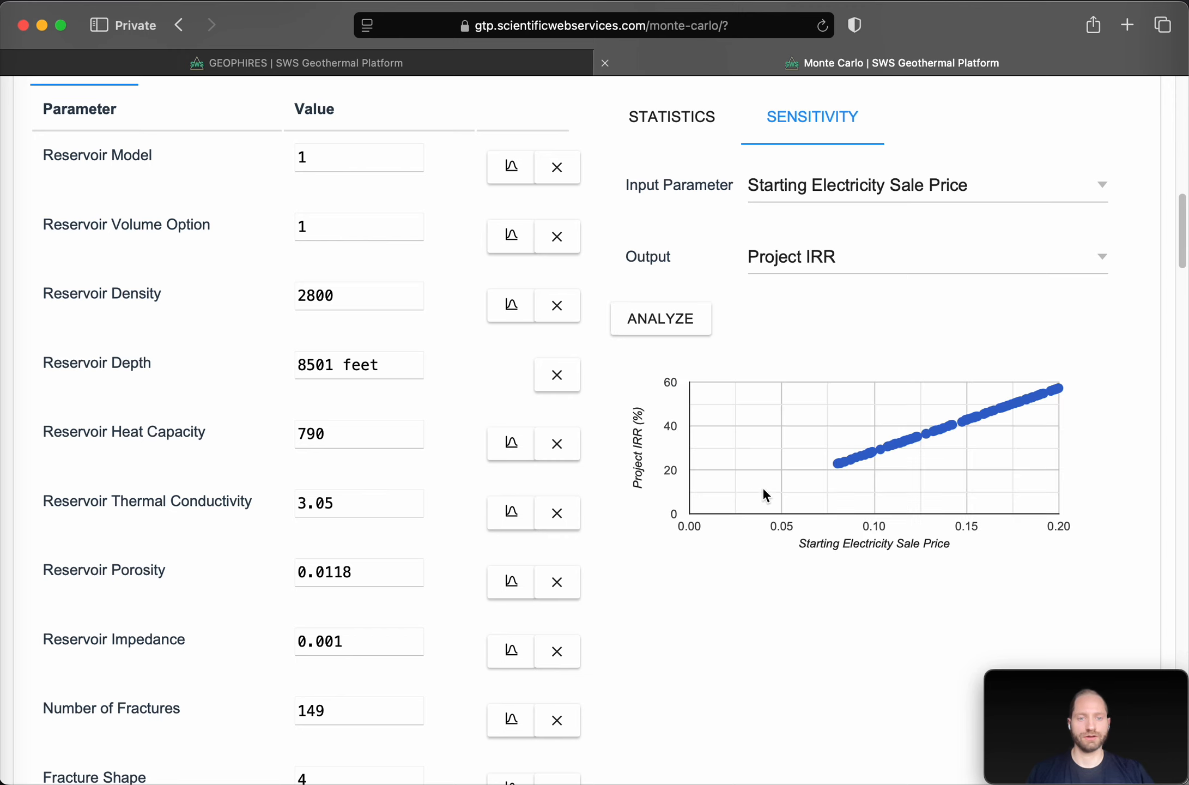
{"action": "left_click", "coordinate": [825, 622]}
Change the sensitivity output to Project NPV and analyze it against Starting Electricity Sale Price
{"action": "scroll", "coordinate": [886, 613], "scroll_direction": "down", "scroll_amount": 1}
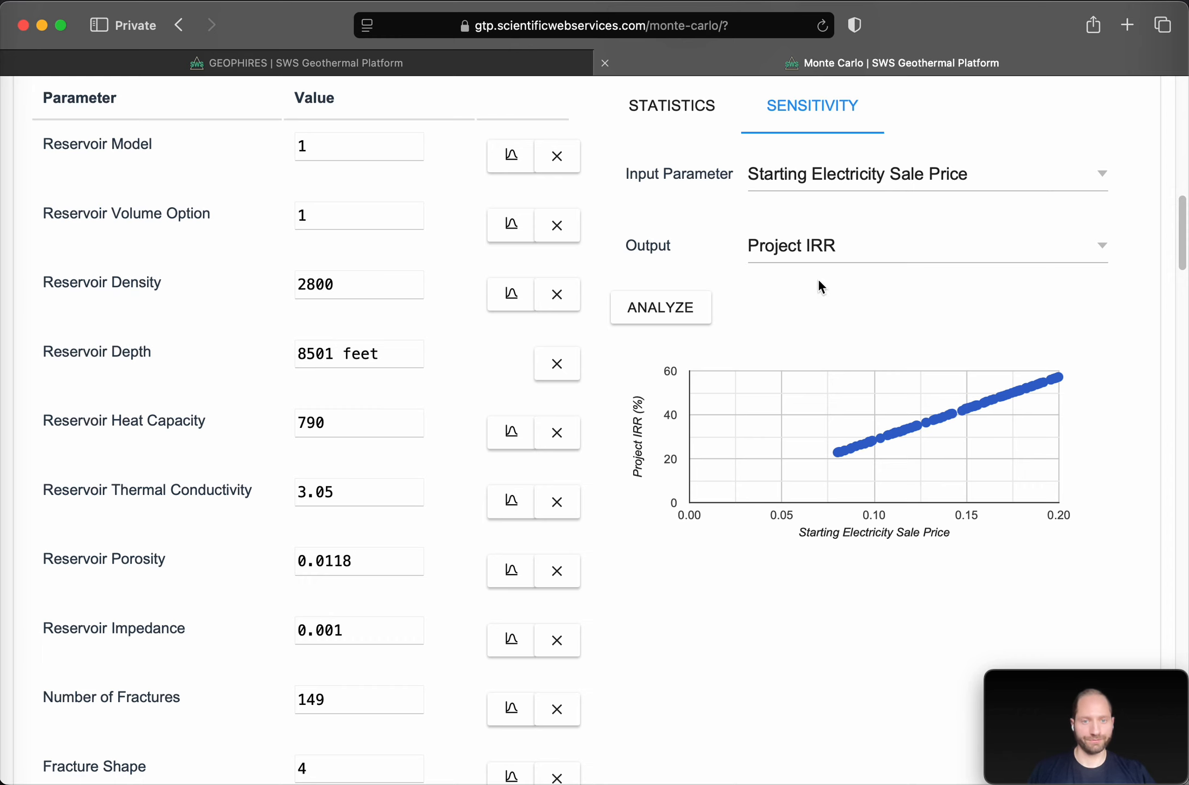
{"action": "left_click", "coordinate": [823, 259]}
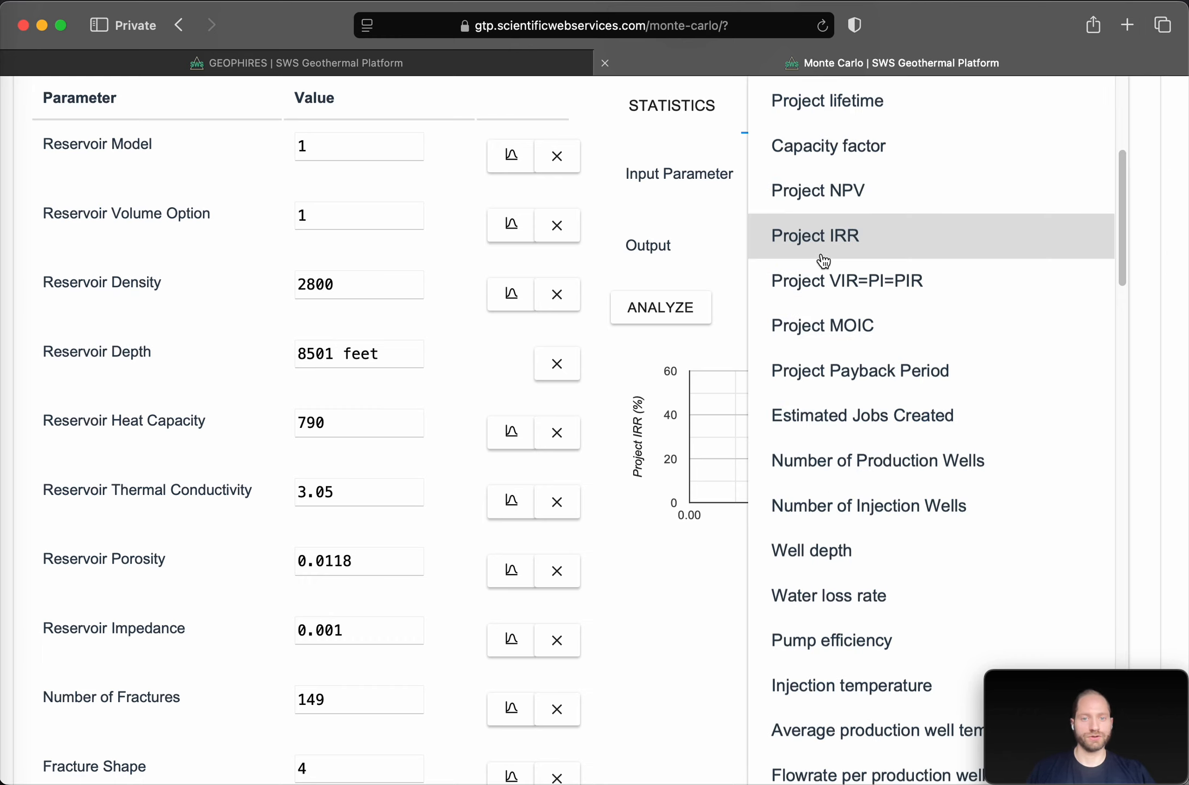
{"action": "left_click", "coordinate": [885, 196]}
{"action": "left_click", "coordinate": [675, 313]}
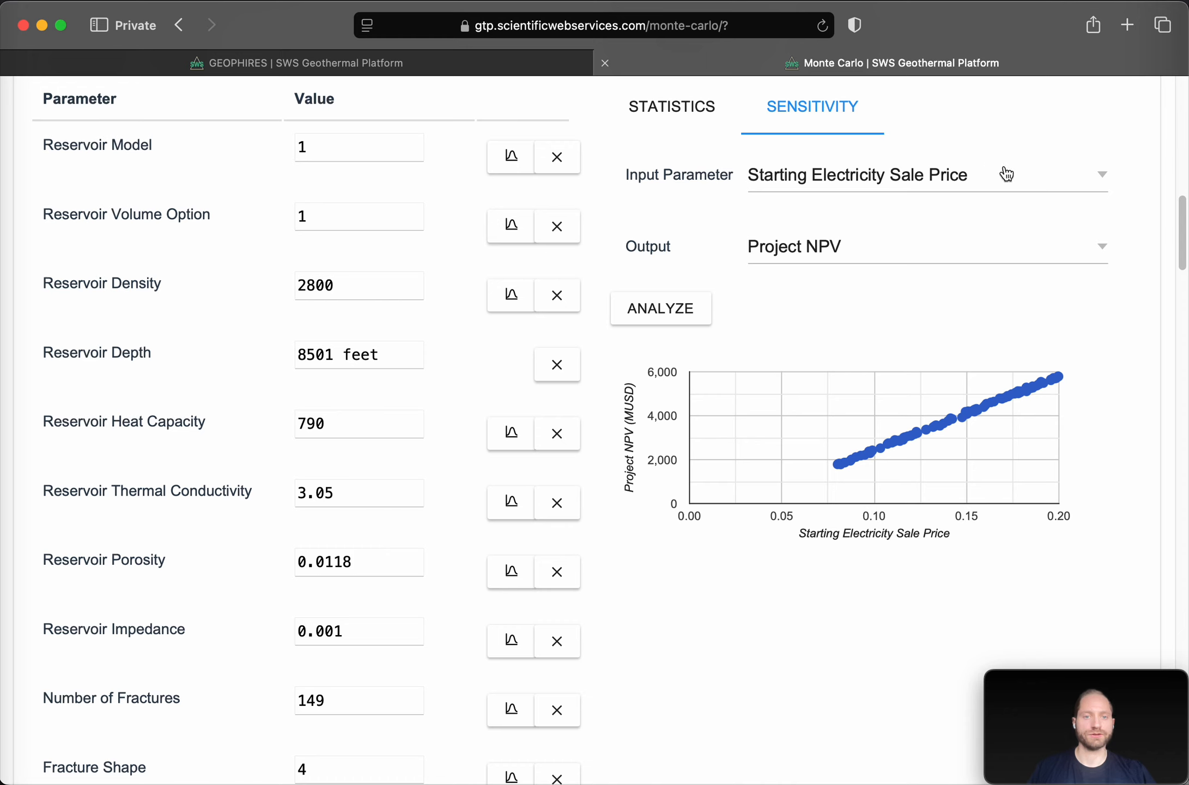
Change the sensitivity input parameter to Electricity Escalation Rate Per Year and analyze its effect on Project NPV
{"action": "left_click", "coordinate": [1037, 175]}
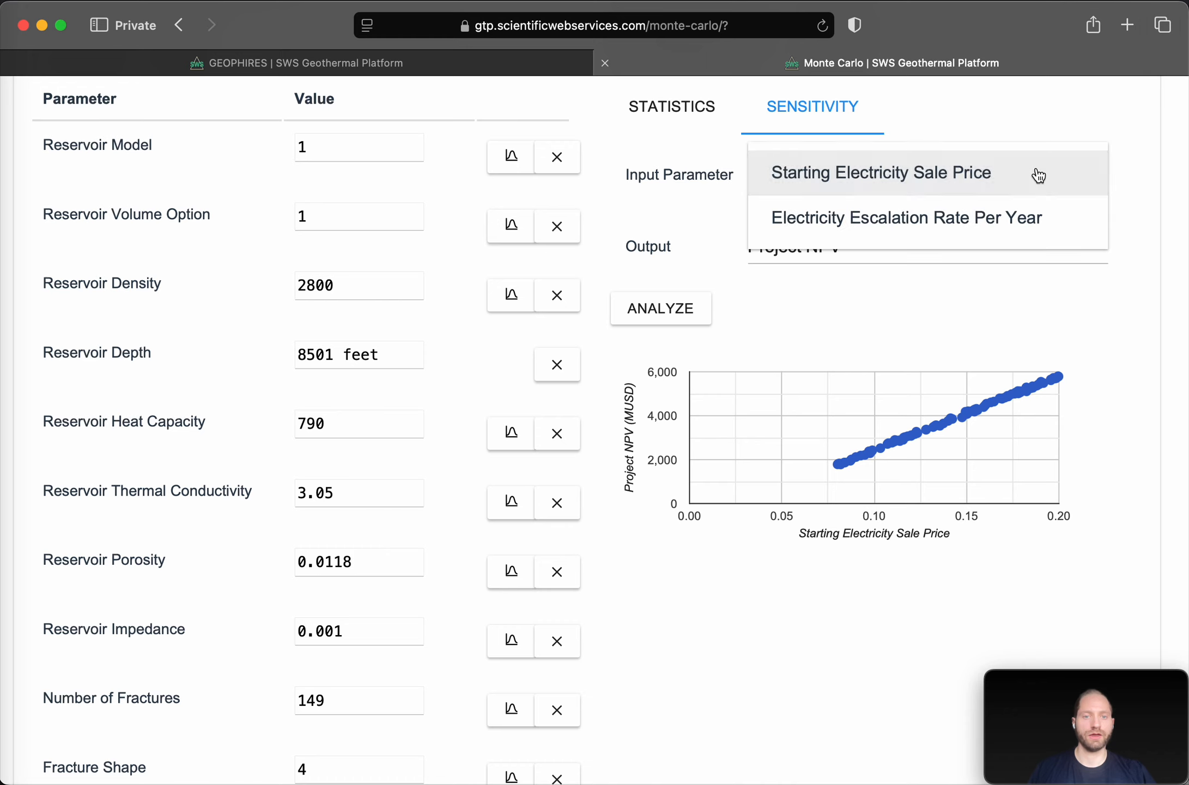
{"action": "left_click", "coordinate": [863, 219]}
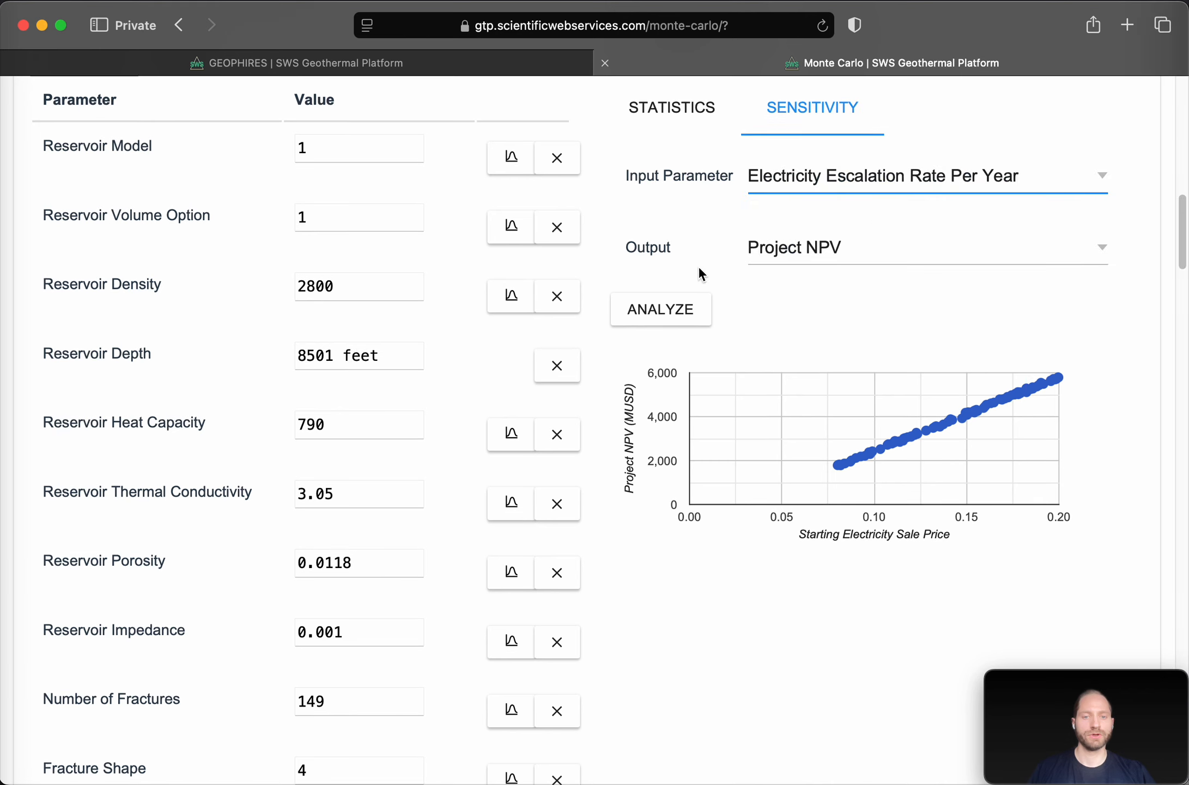
{"action": "left_click", "coordinate": [685, 313]}
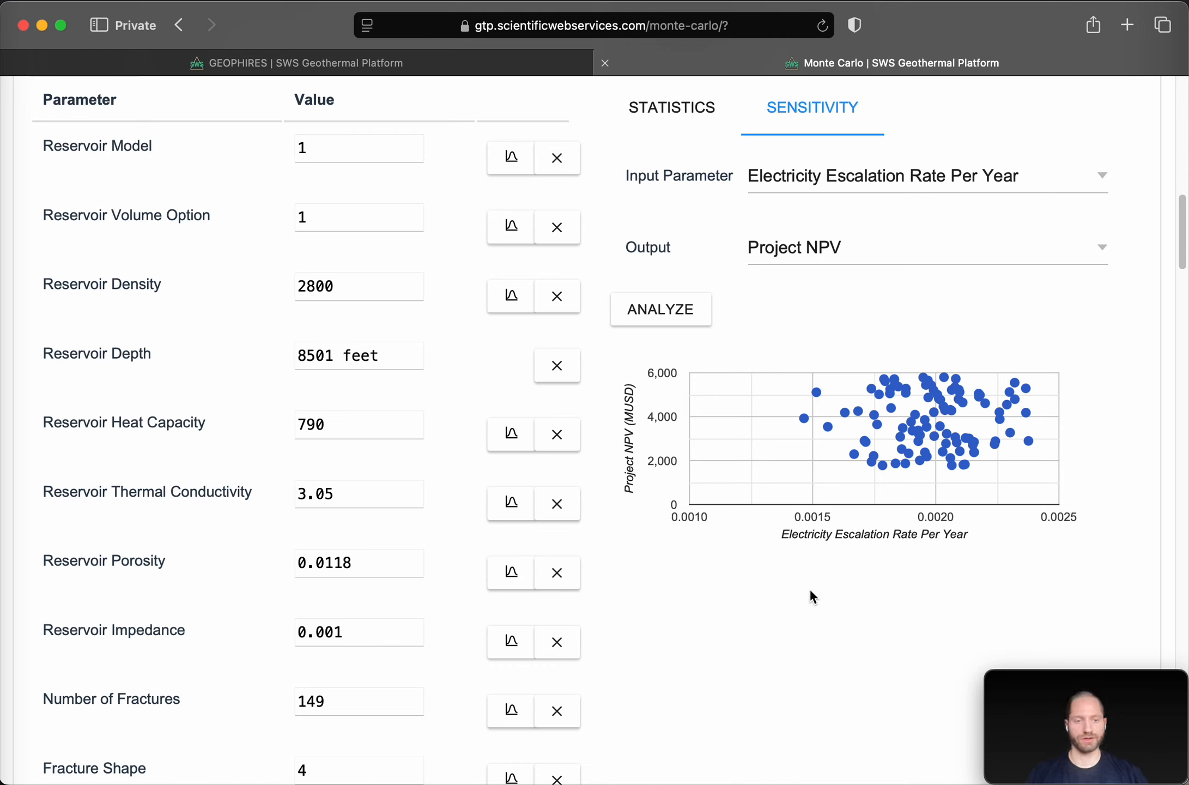
Analyze the sensitivity of Project MOIC, with Starting Electricity Sale Price as the input parameter
{"action": "left_click", "coordinate": [872, 199]}
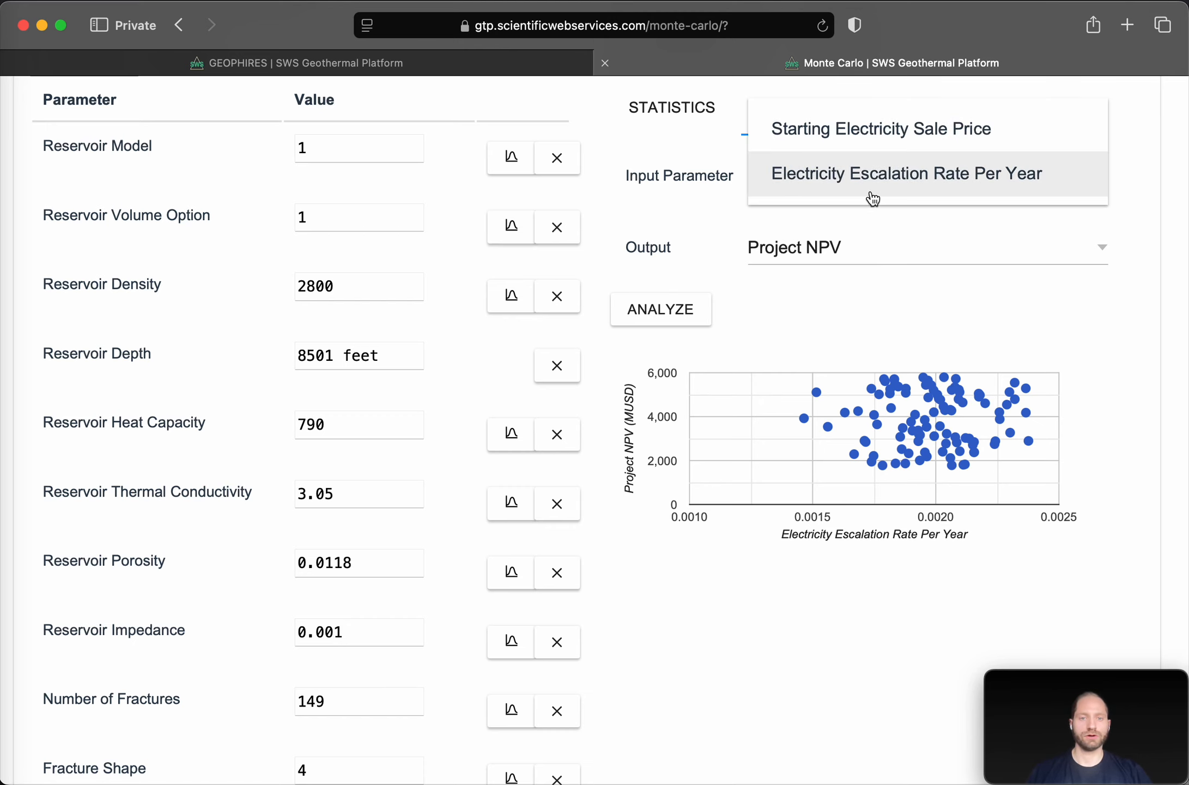
{"action": "left_click", "coordinate": [880, 136]}
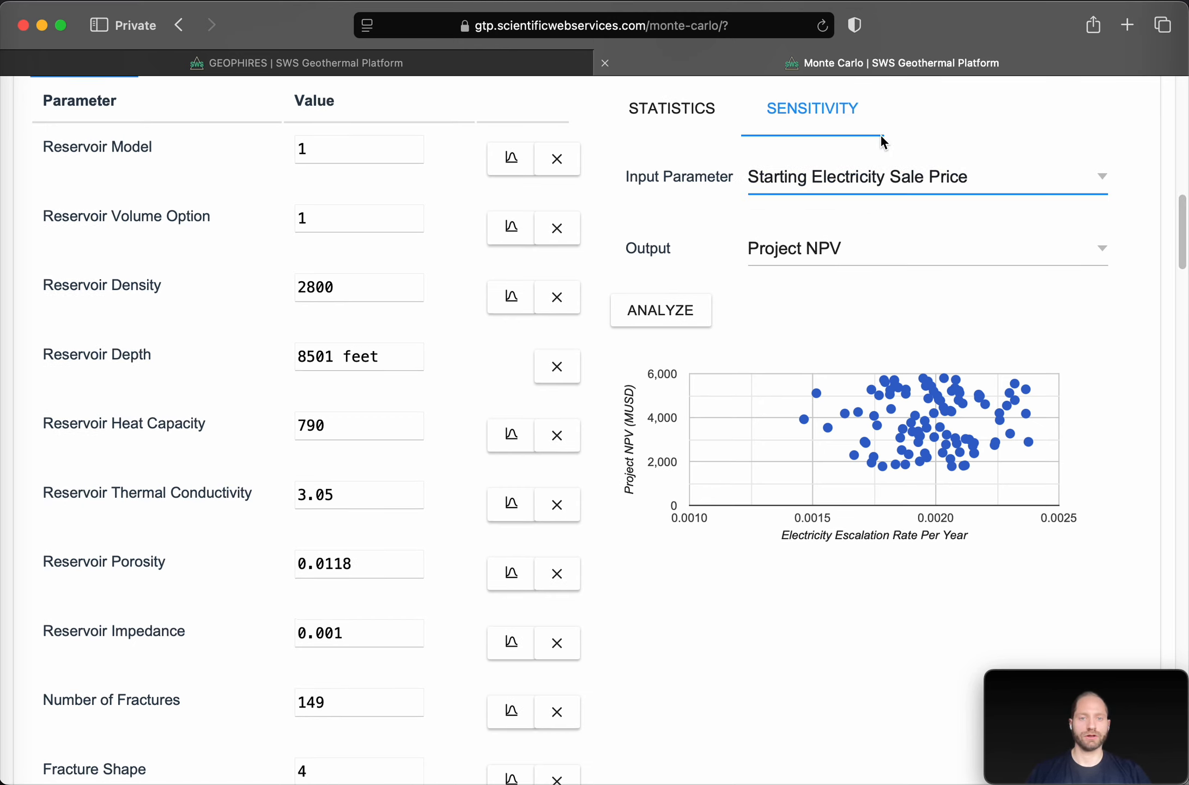
{"action": "left_click", "coordinate": [862, 251]}
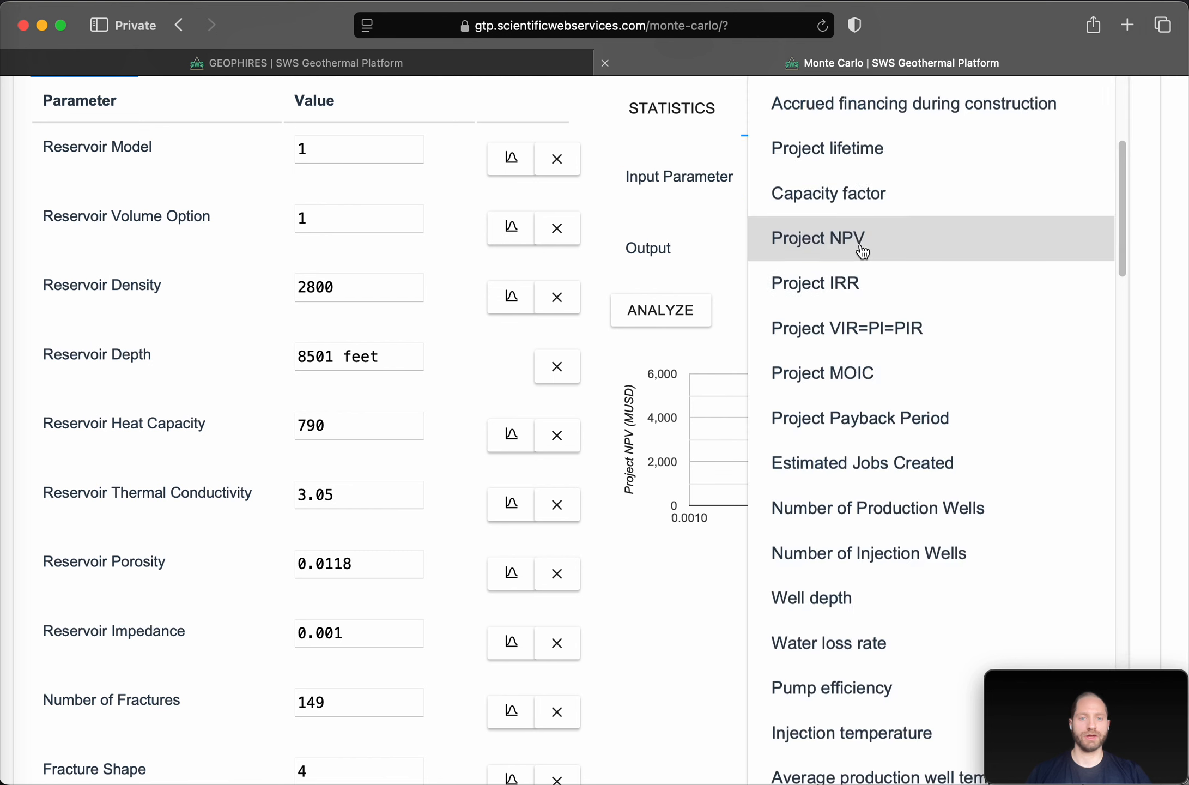
{"action": "left_click", "coordinate": [904, 377]}
{"action": "left_click", "coordinate": [686, 319]}
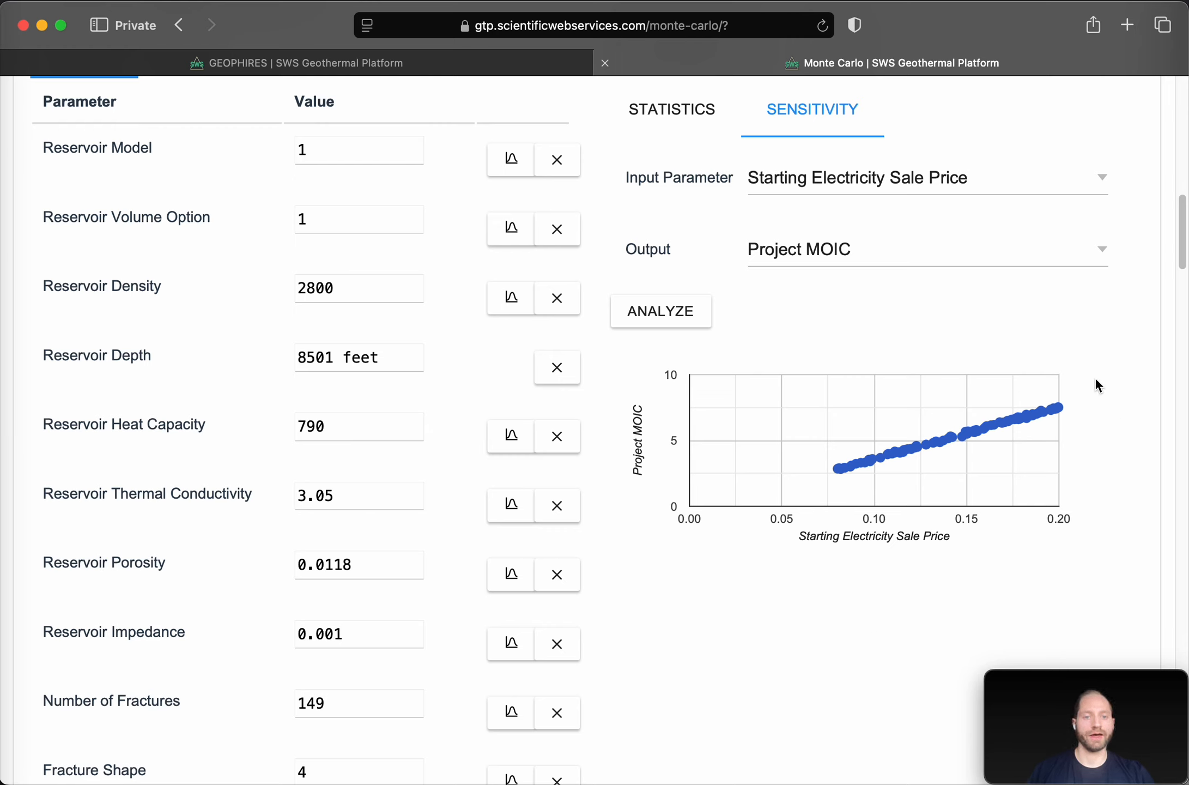
Examine the iteration input and results of the data point at the high-price end of the Project MOIC plot
{"action": "mouse_move", "coordinate": [1062, 407]}
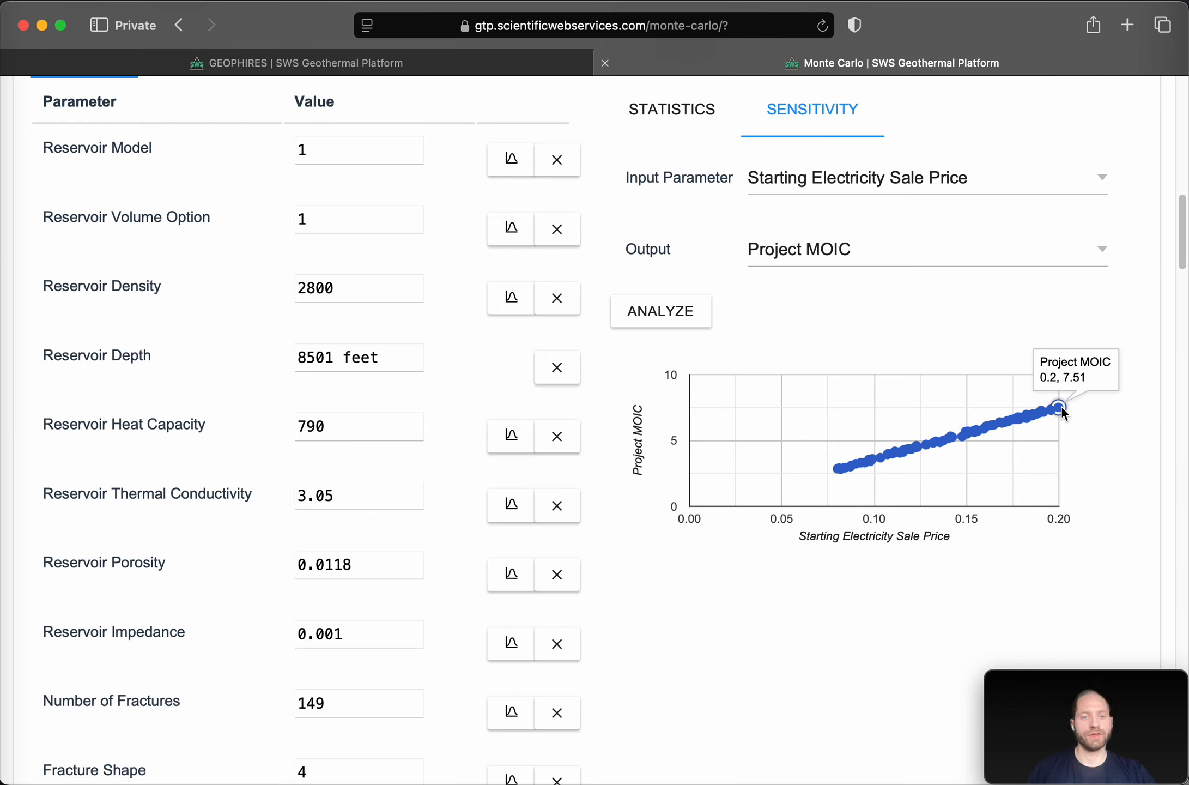
{"action": "left_click", "coordinate": [1061, 407]}
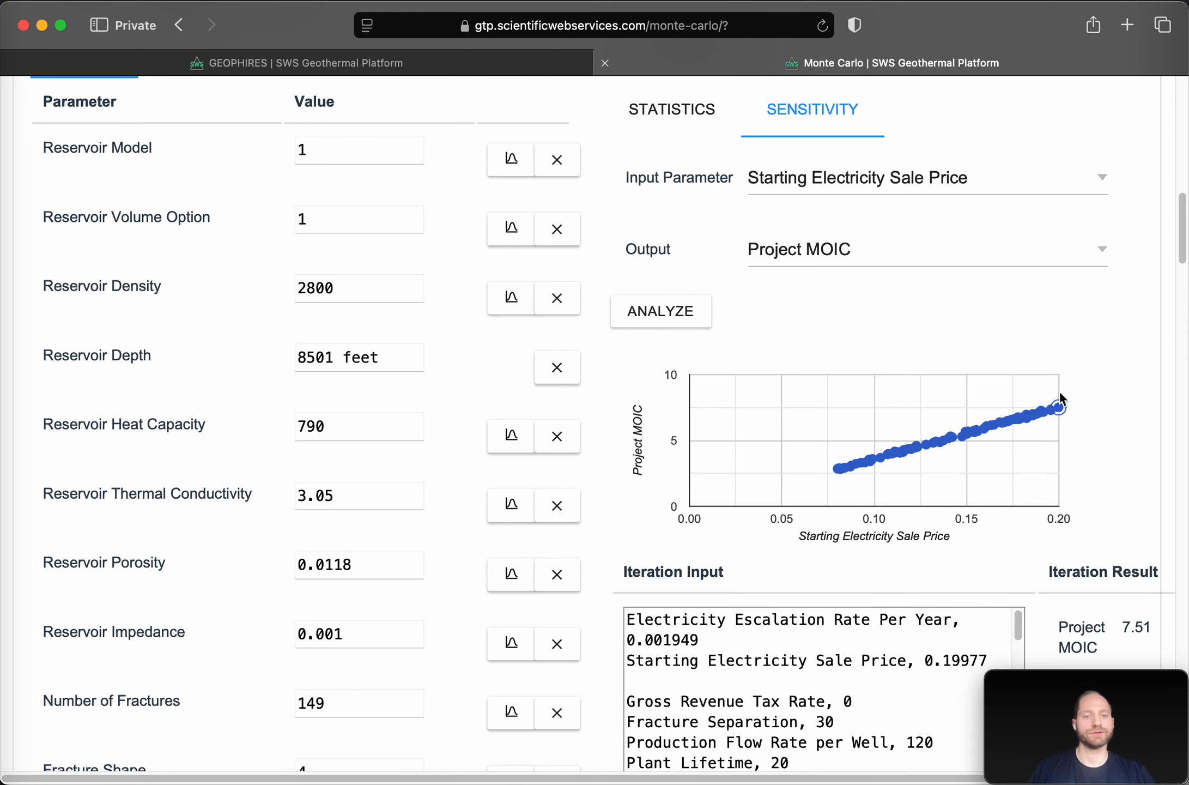
{"action": "mouse_move", "coordinate": [1064, 409]}
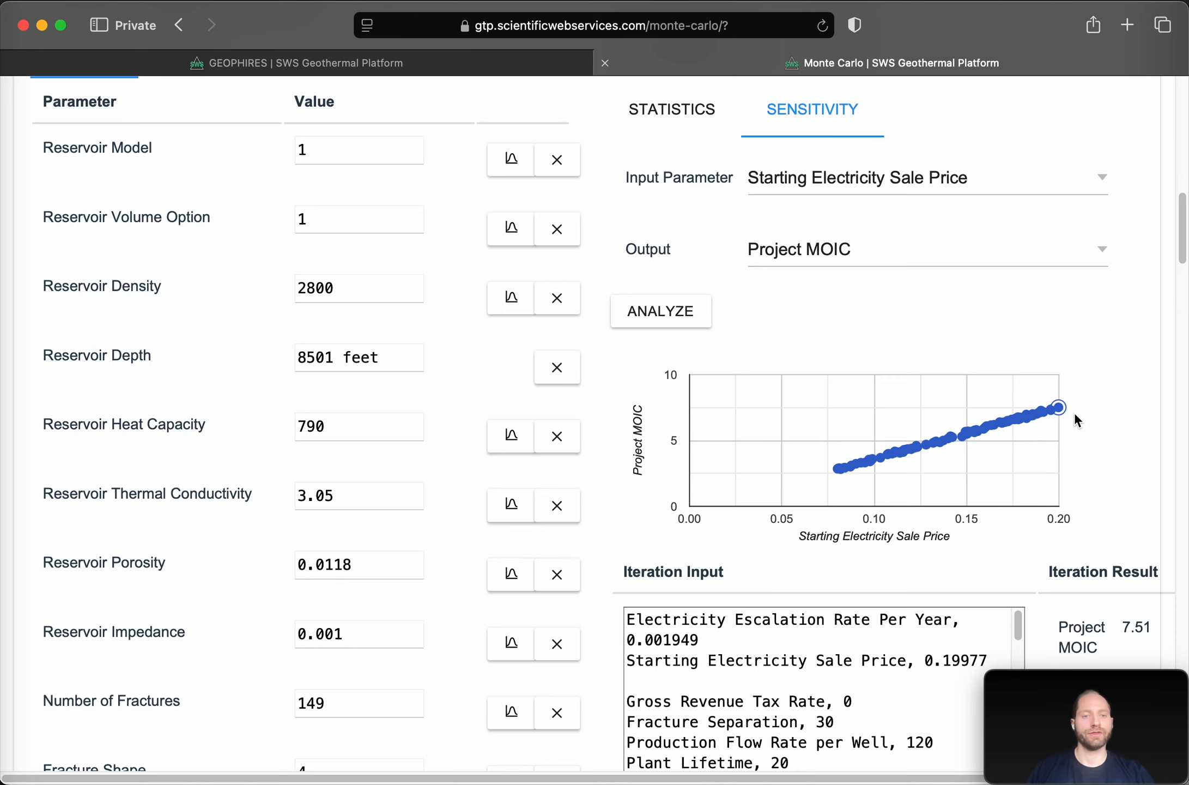
{"action": "scroll", "coordinate": [1121, 473], "scroll_direction": "down", "scroll_amount": 5}
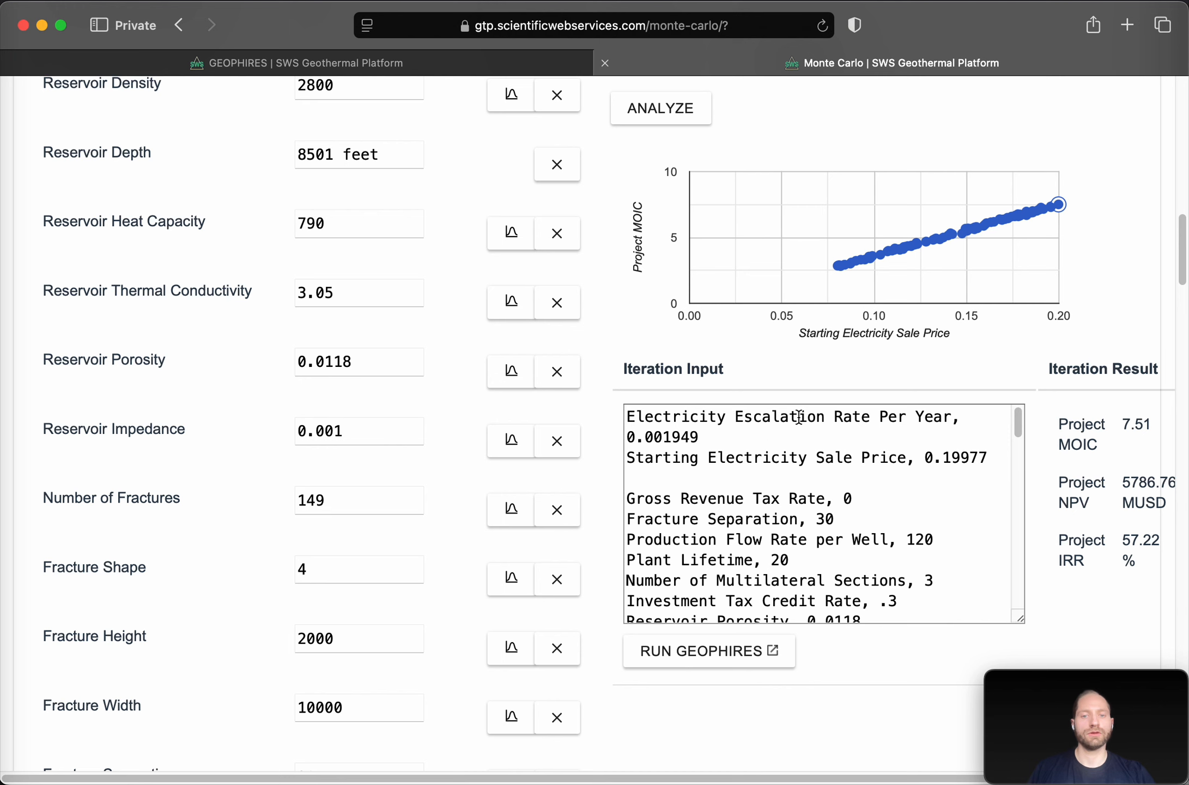
{"action": "scroll", "coordinate": [1035, 583], "scroll_direction": "up", "scroll_amount": 2}
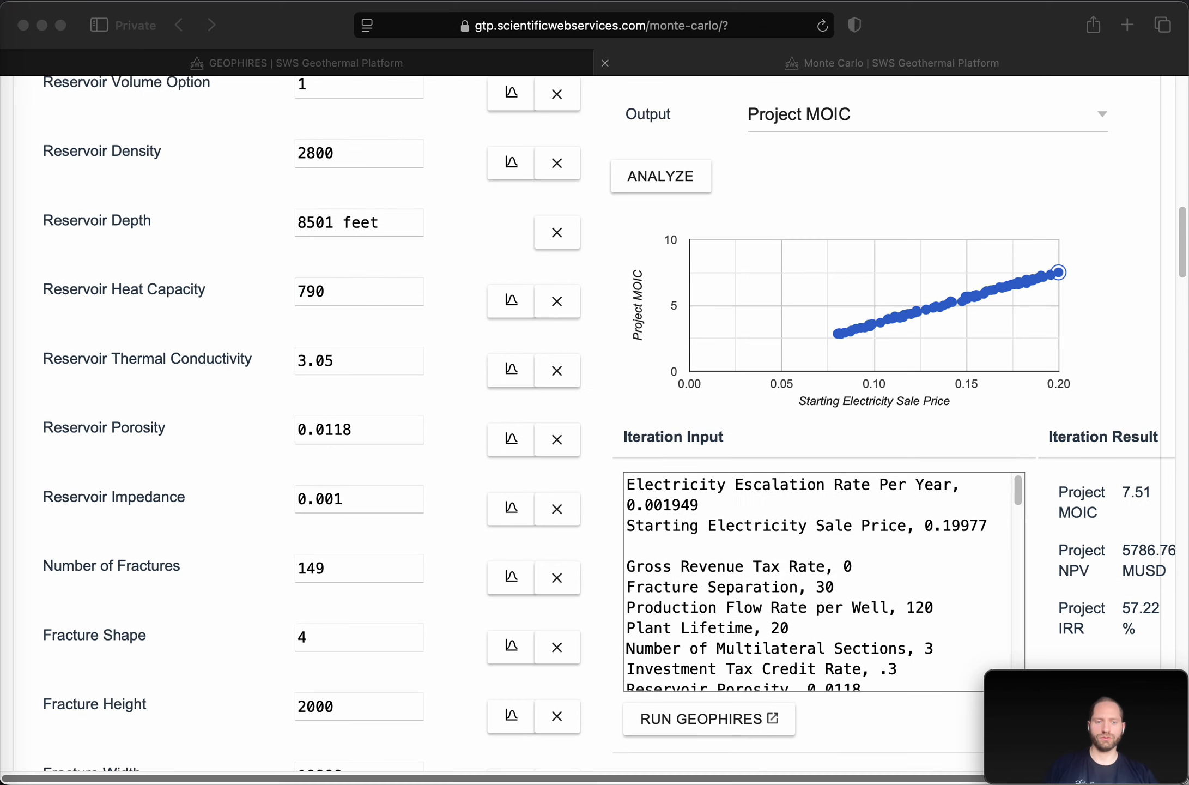